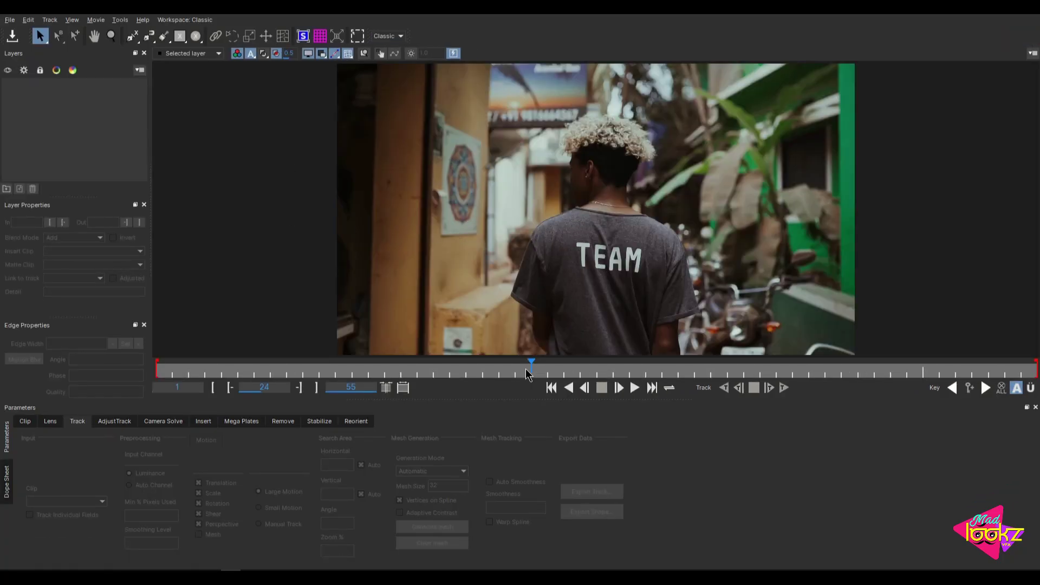
- Draw a closed four-point spline around the TEAM lettering on the back of the shirt at frame 1
{"action": "left_click_drag", "start_coordinate": [384, 373], "coordinate": [661, 374]}
{"action": "left_click", "coordinate": [205, 373]}
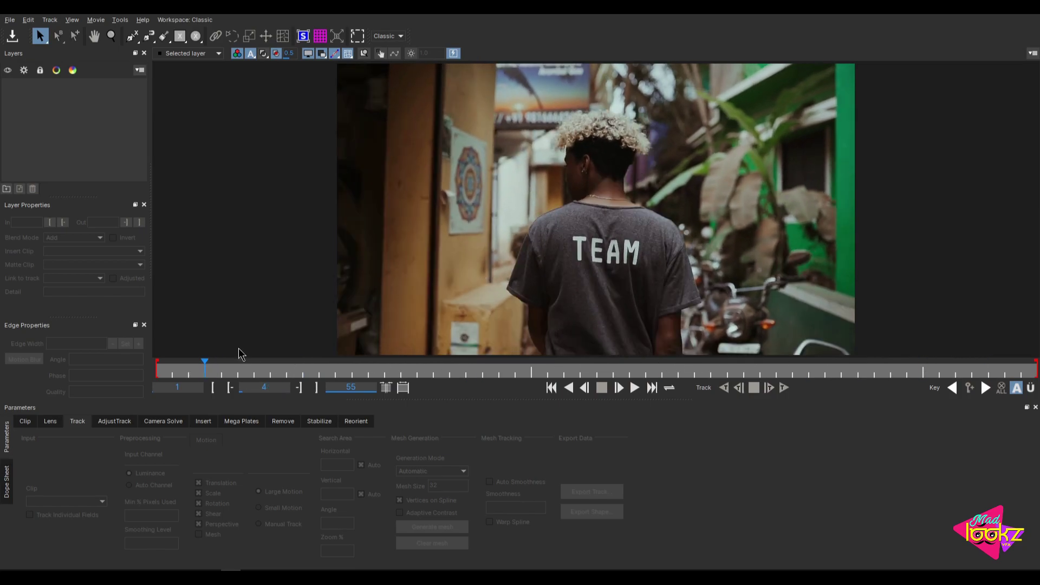
{"action": "middle_click_drag", "start_coordinate": [640, 251], "coordinate": [593, 269]}
{"action": "scroll", "coordinate": [593, 269], "scroll_direction": "up", "scroll_amount": 6}
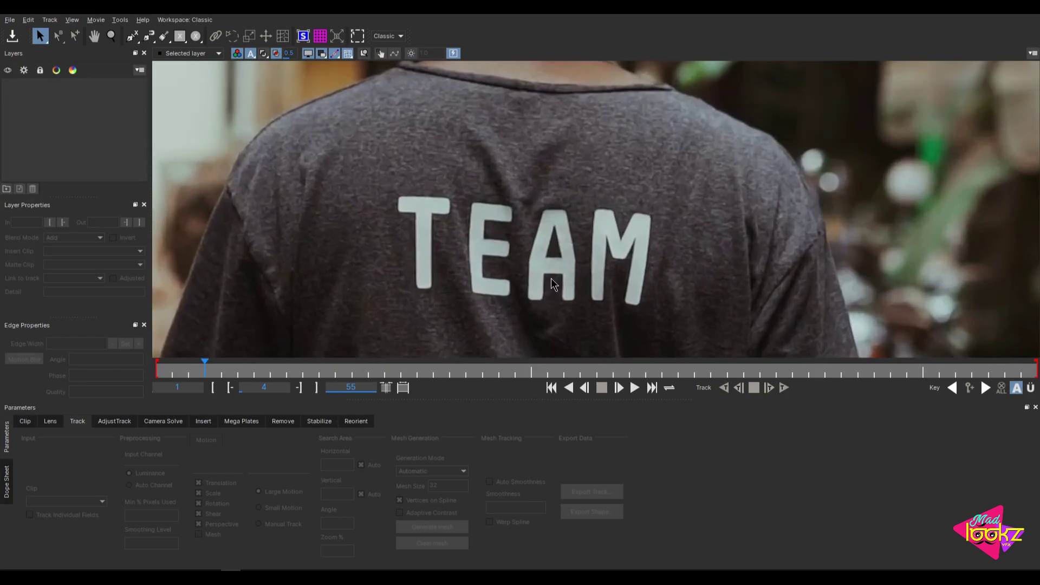
{"action": "middle_click_drag", "start_coordinate": [550, 276], "coordinate": [511, 232]}
{"action": "left_click_drag", "start_coordinate": [202, 368], "coordinate": [156, 373]}
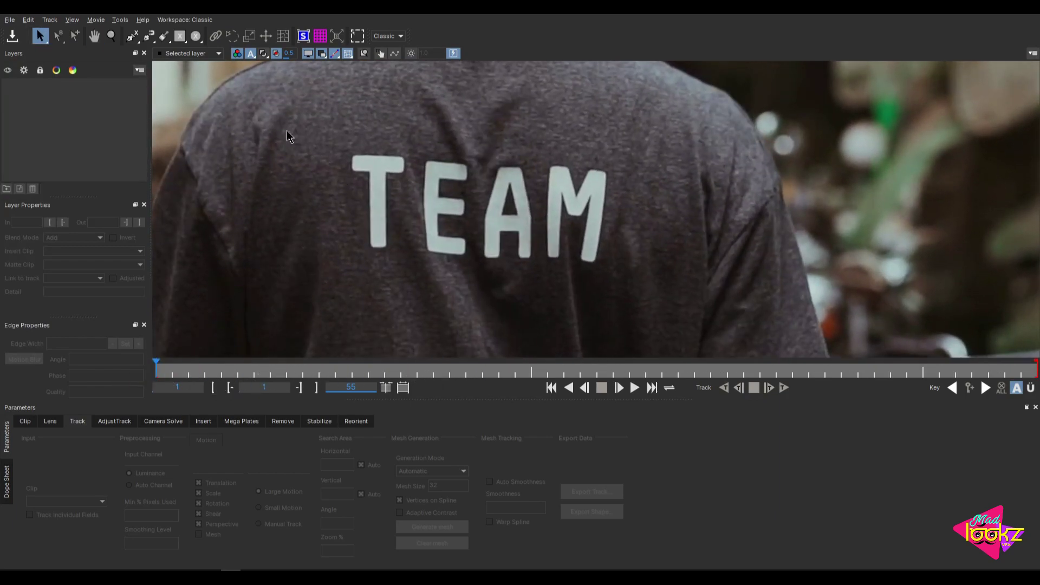
{"action": "left_click", "coordinate": [132, 35]}
{"action": "left_click", "coordinate": [320, 134]}
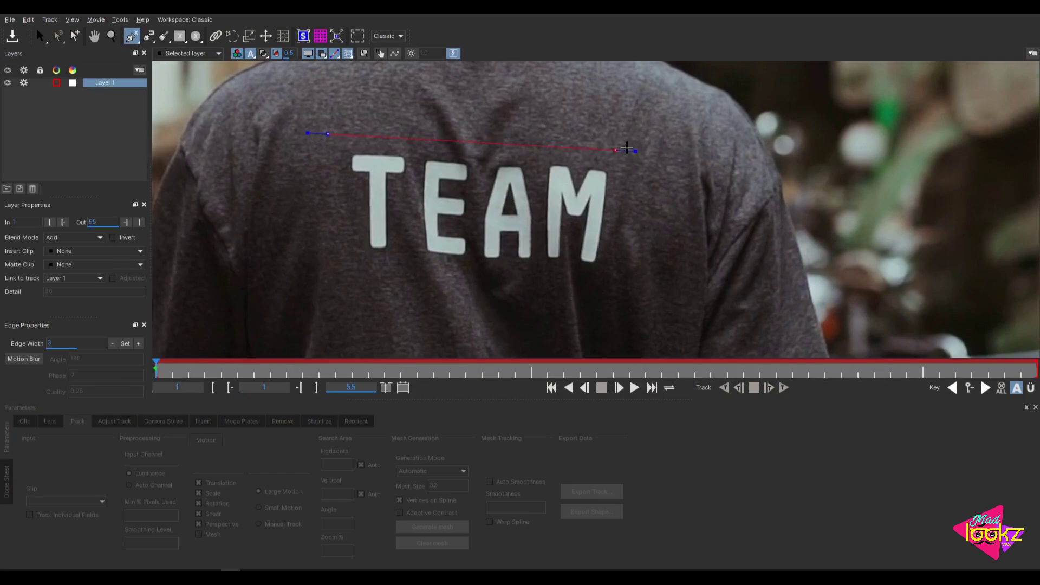
{"action": "left_click", "coordinate": [633, 299]}
{"action": "left_click", "coordinate": [315, 290]}
{"action": "left_click", "coordinate": [330, 141]}
{"action": "right_click", "coordinate": [330, 146]}
- Move the spline's four corner points outward to leave a wider margin of shirt fabric around the TEAM lettering
{"action": "left_click_drag", "start_coordinate": [328, 133], "coordinate": [316, 119]}
{"action": "left_click_drag", "start_coordinate": [646, 142], "coordinate": [647, 123]}
{"action": "left_click_drag", "start_coordinate": [604, 173], "coordinate": [579, 198], "text": "alt"}
{"action": "scroll", "coordinate": [577, 186], "scroll_direction": "down", "scroll_amount": 4}
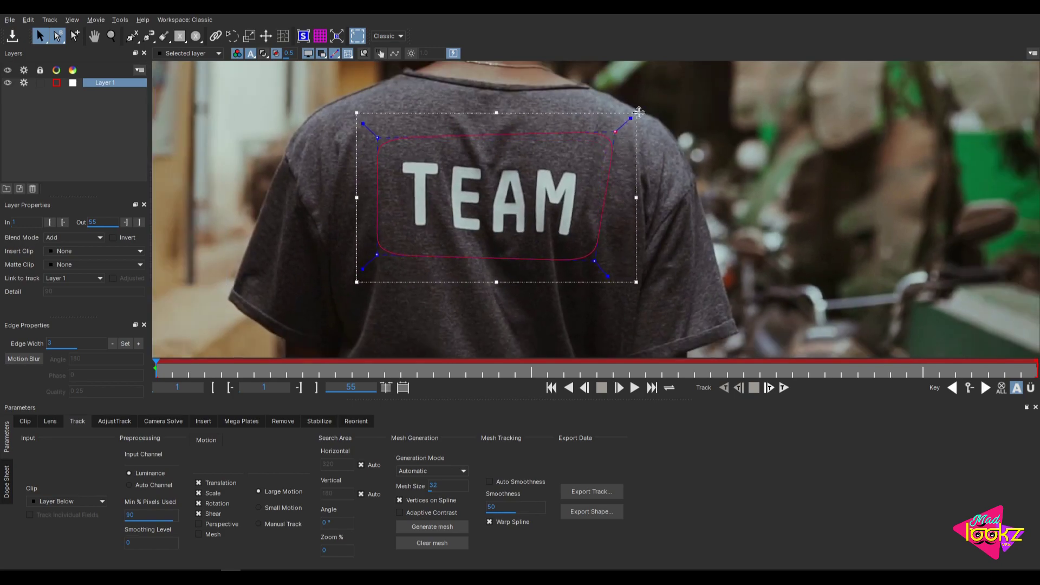
{"action": "left_click_drag", "start_coordinate": [638, 112], "coordinate": [654, 104]}
{"action": "left_click_drag", "start_coordinate": [378, 138], "coordinate": [367, 109]}
{"action": "left_click_drag", "start_coordinate": [376, 255], "coordinate": [365, 269]}
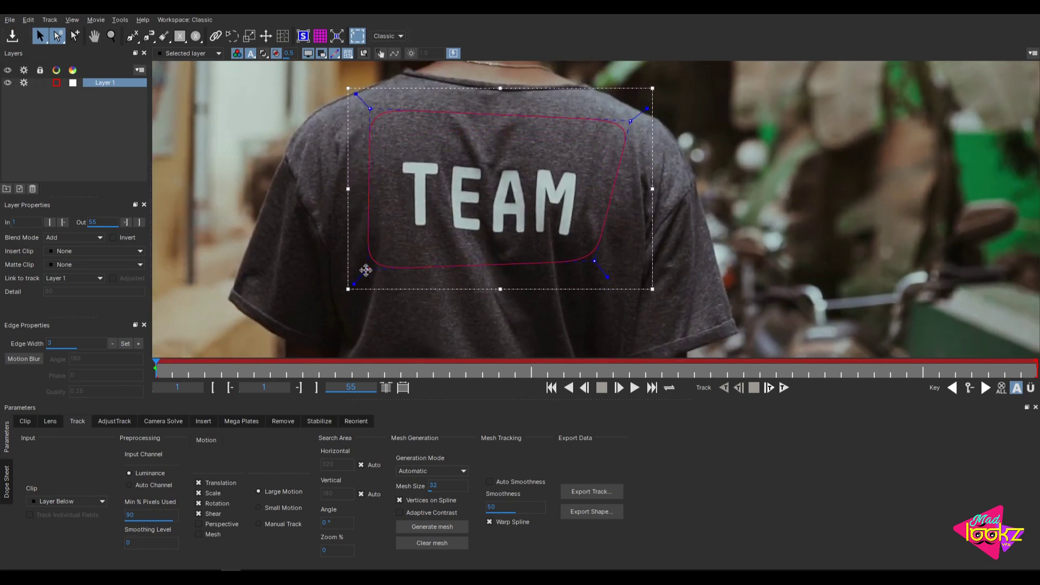
{"action": "left_click_drag", "start_coordinate": [593, 263], "coordinate": [619, 286]}
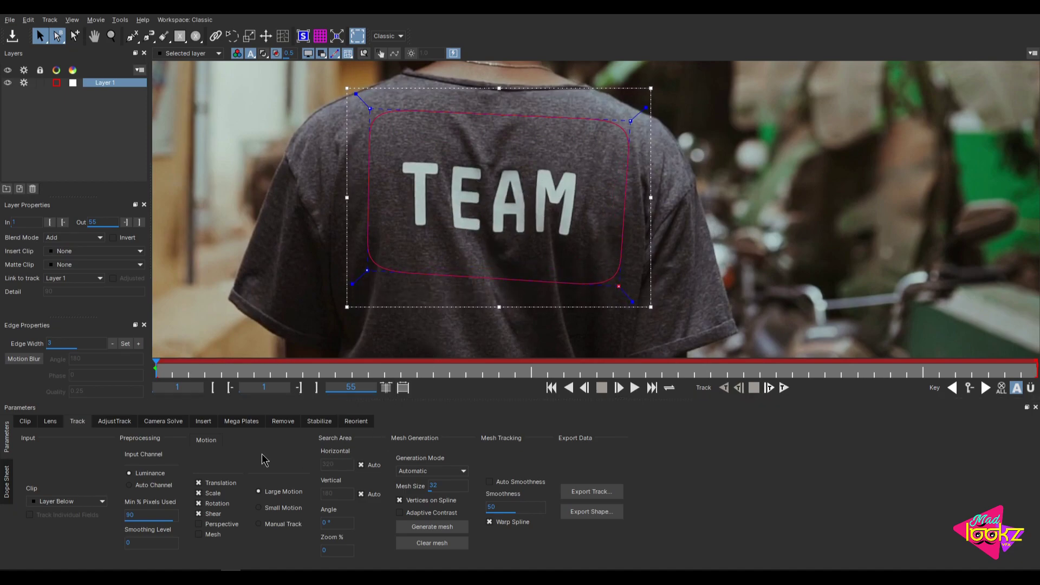
- Turn on Mesh motion tracking with Perspective off, and generate an Automatic mesh with Adaptive Contrast enabled
{"action": "left_click", "coordinate": [211, 533]}
{"action": "left_click", "coordinate": [212, 525]}
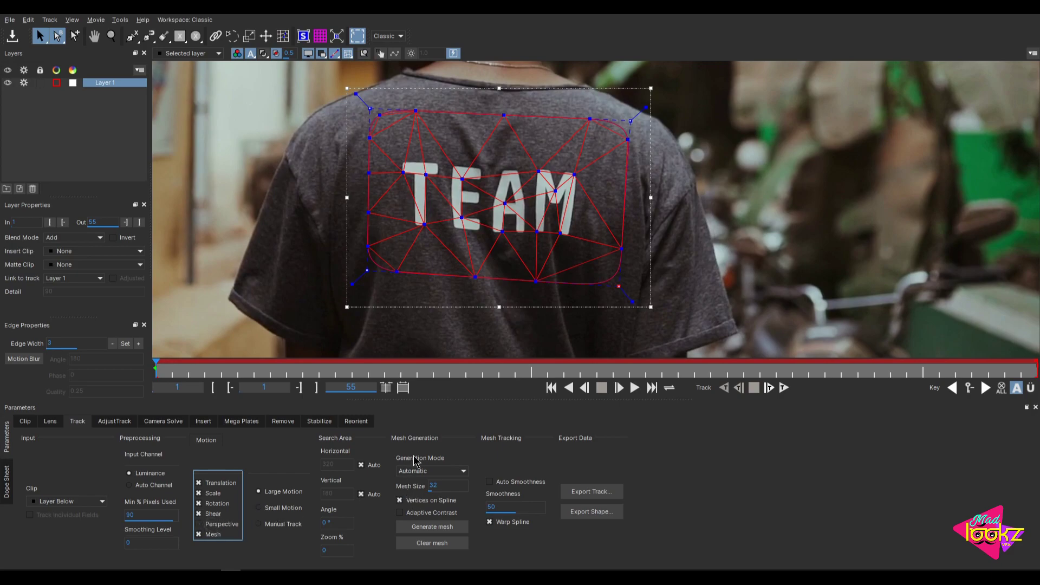
{"action": "left_click", "coordinate": [433, 471]}
{"action": "left_click", "coordinate": [447, 487]}
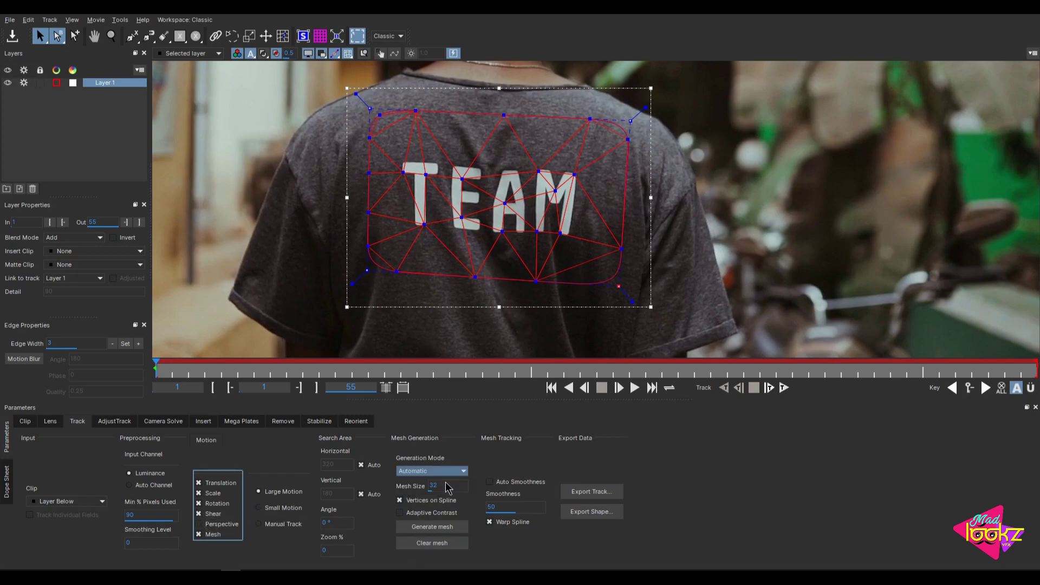
{"action": "left_click", "coordinate": [432, 514]}
{"action": "left_click", "coordinate": [430, 526]}
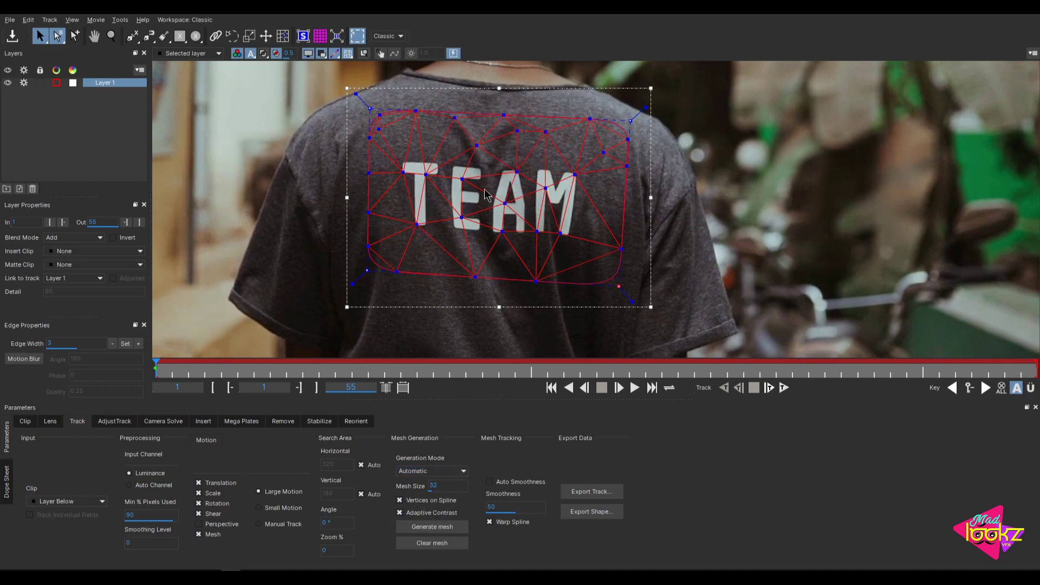
- Compare the generated mesh with Adaptive Contrast switched off and on again
{"action": "left_click", "coordinate": [431, 512]}
{"action": "left_click", "coordinate": [432, 527]}
{"action": "left_click", "coordinate": [439, 514]}
{"action": "left_click", "coordinate": [437, 526]}
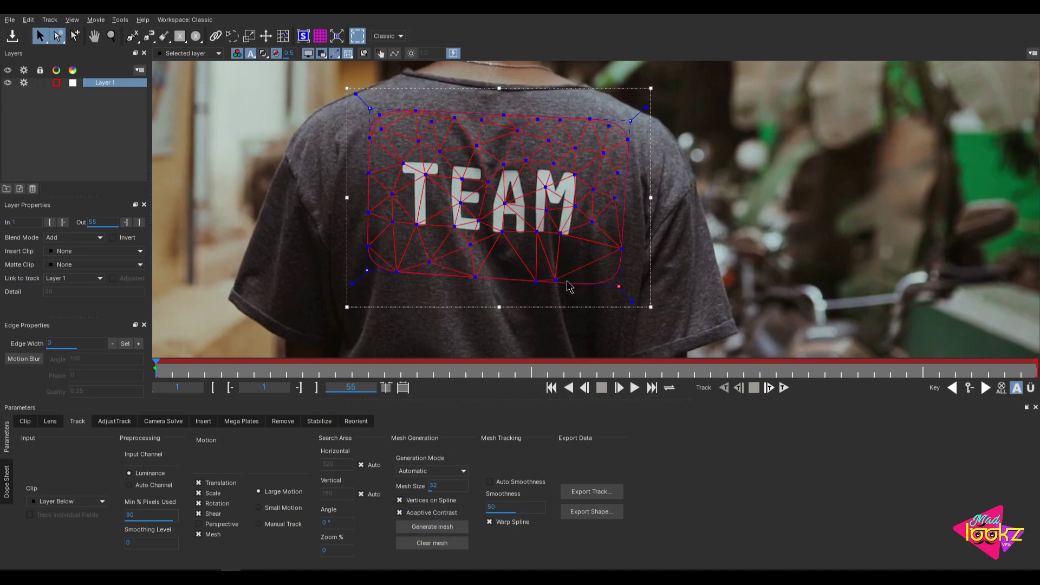
- Set the mesh size to 16 and regenerate the mesh, keeping Vertices on Spline and Adaptive Contrast on
{"action": "left_click", "coordinate": [437, 525]}
{"action": "left_click", "coordinate": [432, 499]}
{"action": "left_click", "coordinate": [433, 527]}
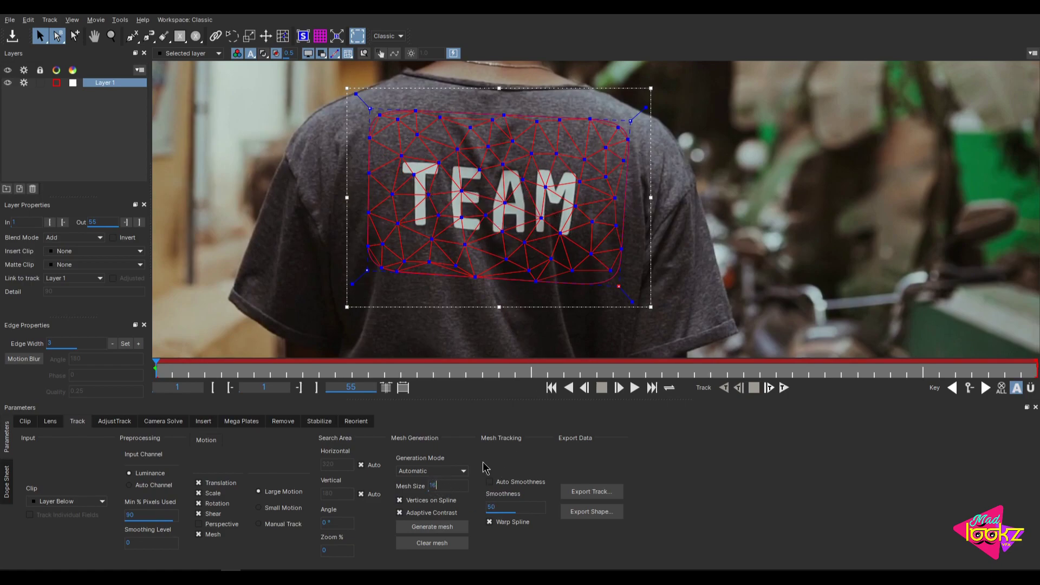
{"action": "left_click", "coordinate": [434, 526]}
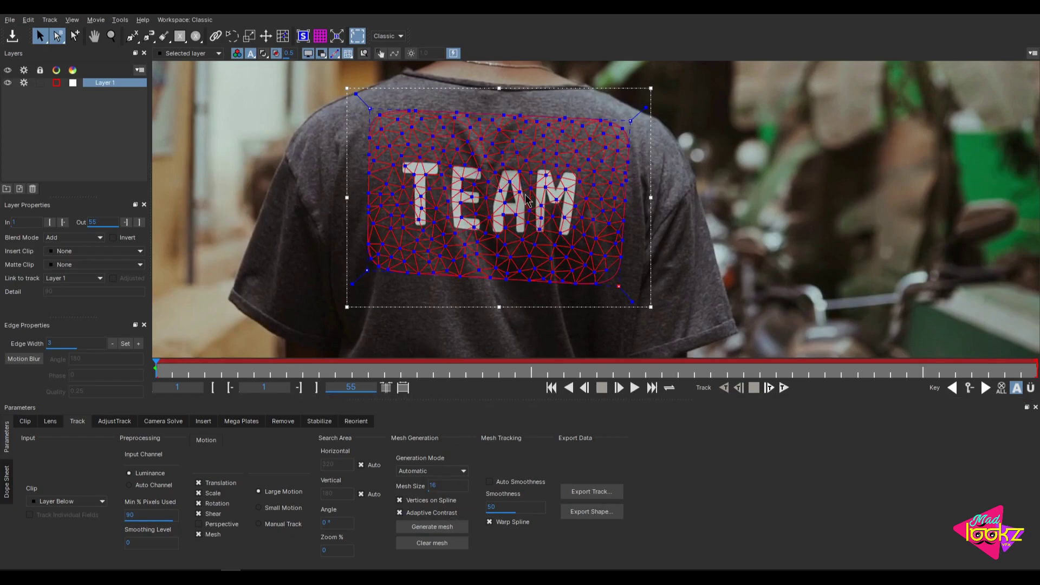
- Set the mesh tracking smoothness to 30 with Auto Smoothness off
{"action": "left_click", "coordinate": [508, 483]}
{"action": "left_click", "coordinate": [509, 482]}
{"action": "double_click", "coordinate": [499, 505]}
{"action": "type", "text": "32"}
{"action": "key", "text": "BackSpace"}
{"action": "type", "text": "0"}
{"action": "key", "text": "Return"}
- Track the shirt layer's mesh forward from frame 1 to frame 55
{"action": "left_click", "coordinate": [284, 35]}
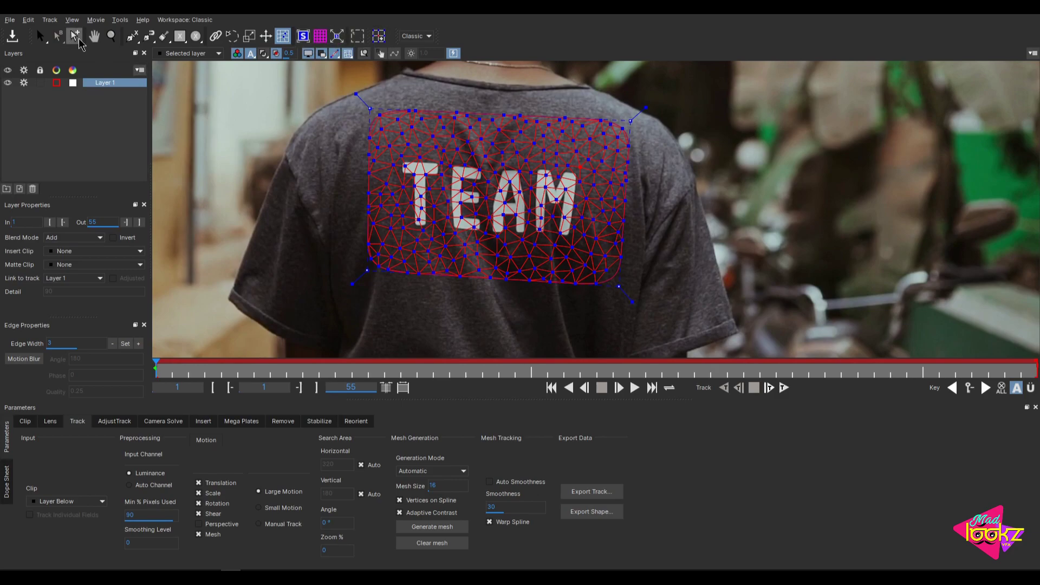
{"action": "left_click", "coordinate": [40, 36]}
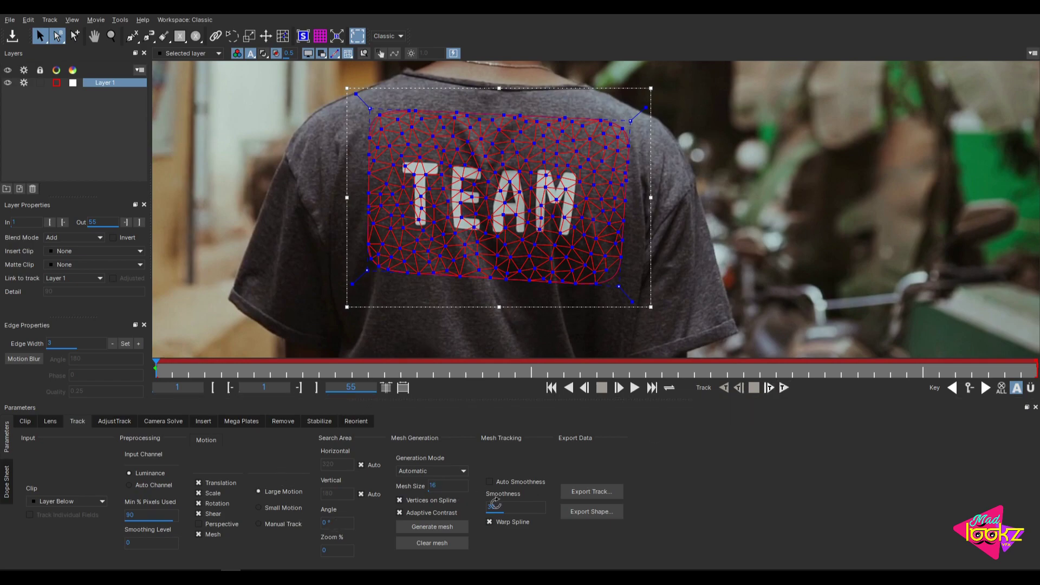
{"action": "left_click", "coordinate": [770, 388]}
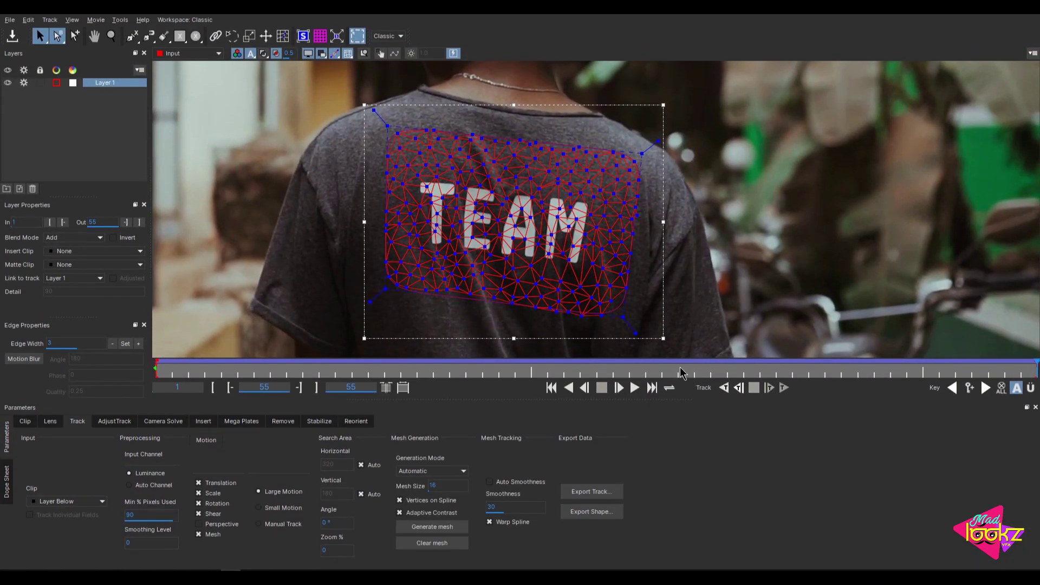
- Review how the tracked mesh follows the TEAM lettering and fabric folds by scrubbing through the clip
{"action": "left_click", "coordinate": [681, 372]}
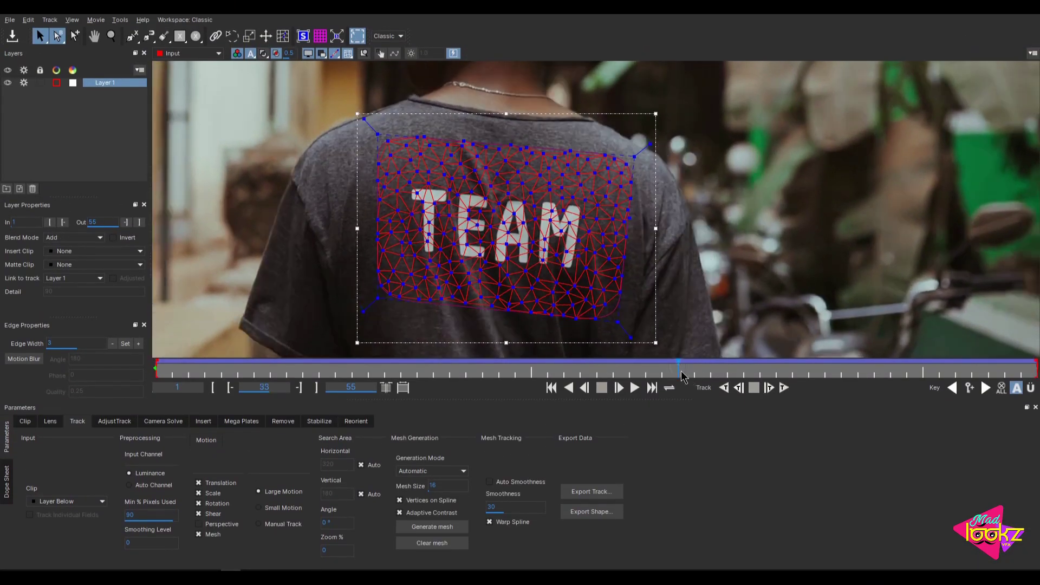
{"action": "left_click_drag", "start_coordinate": [677, 369], "coordinate": [470, 375]}
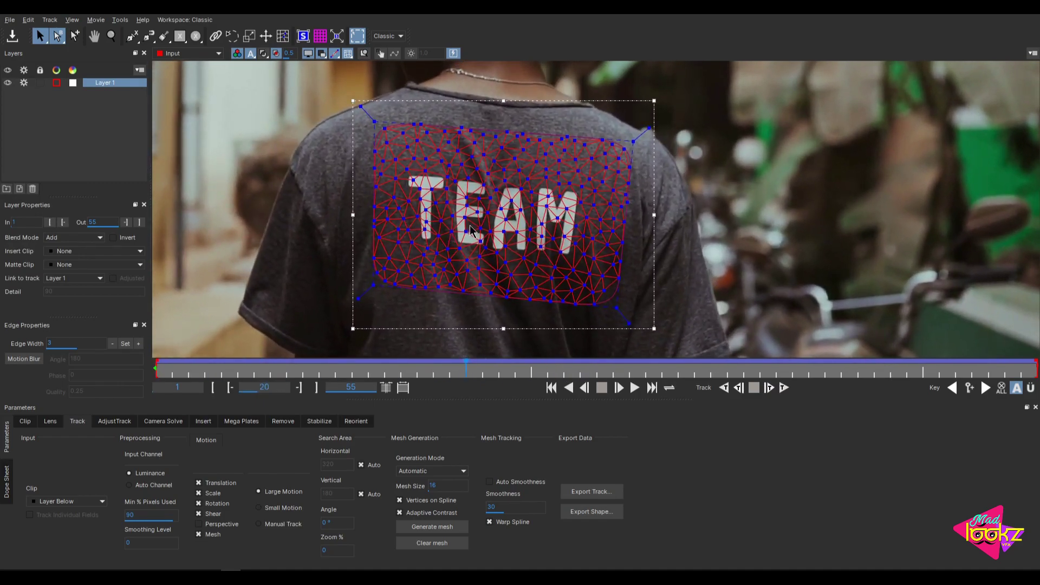
{"action": "key", "text": "x"}
{"action": "left_click_drag", "start_coordinate": [469, 231], "coordinate": [561, 265]}
{"action": "key", "text": "z"}
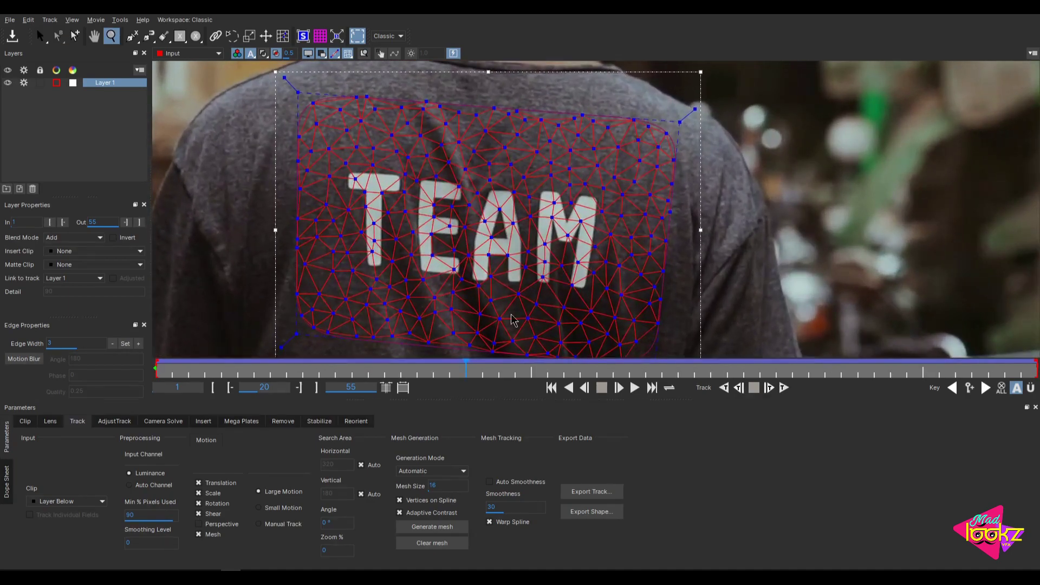
{"action": "key", "text": "s"}
{"action": "left_click_drag", "start_coordinate": [466, 374], "coordinate": [352, 373]}
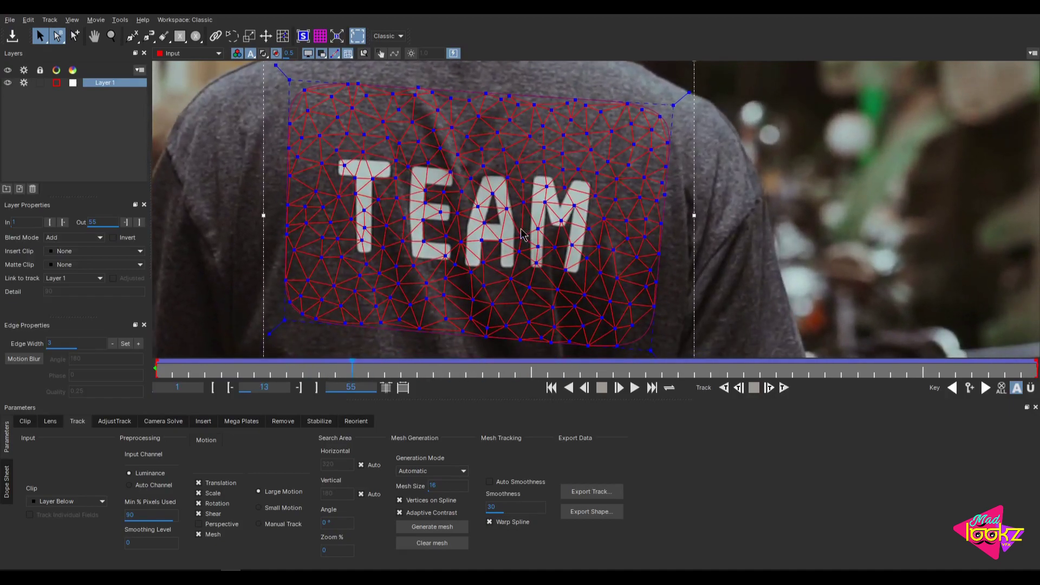
{"action": "double_click", "coordinate": [507, 501]}
{"action": "left_click_drag", "start_coordinate": [353, 371], "coordinate": [156, 374]}
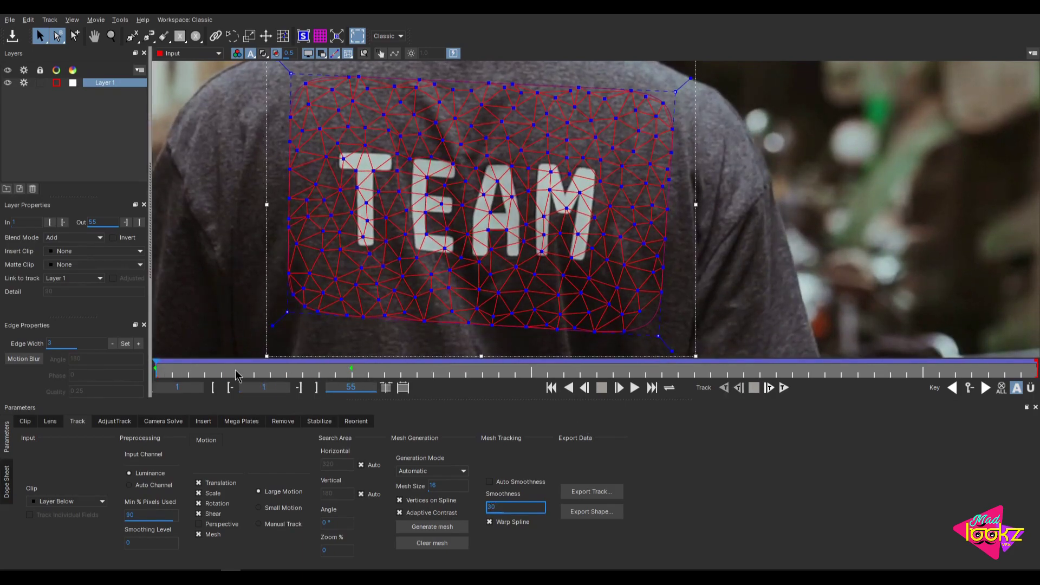
{"action": "left_click", "coordinate": [349, 370]}
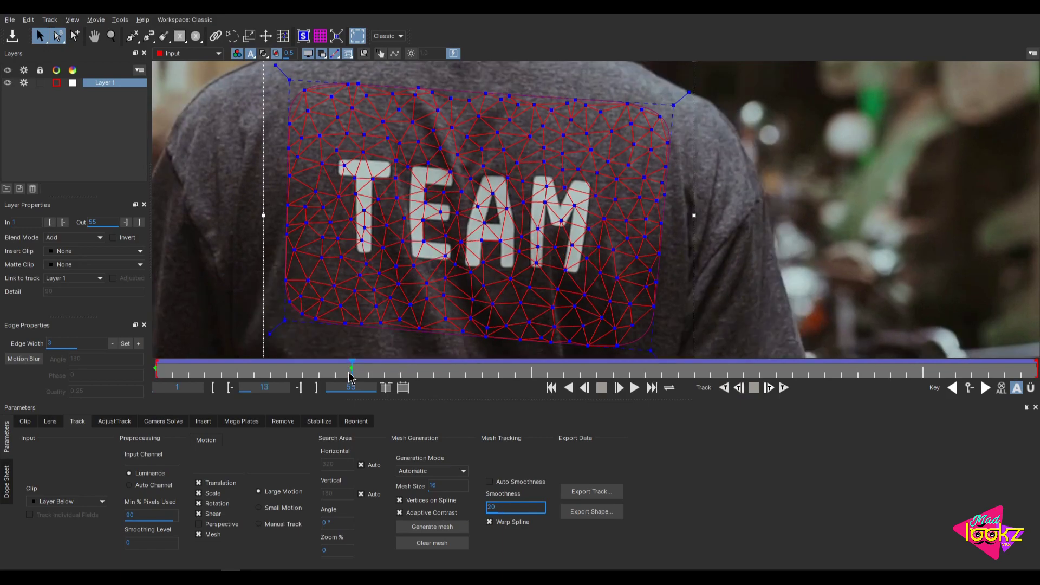
{"action": "left_click", "coordinate": [969, 387]}
- Set the mesh tracking smoothness to 20 at frame 1 and track the layer forward again to frame 55
{"action": "left_click_drag", "start_coordinate": [351, 366], "coordinate": [156, 372]}
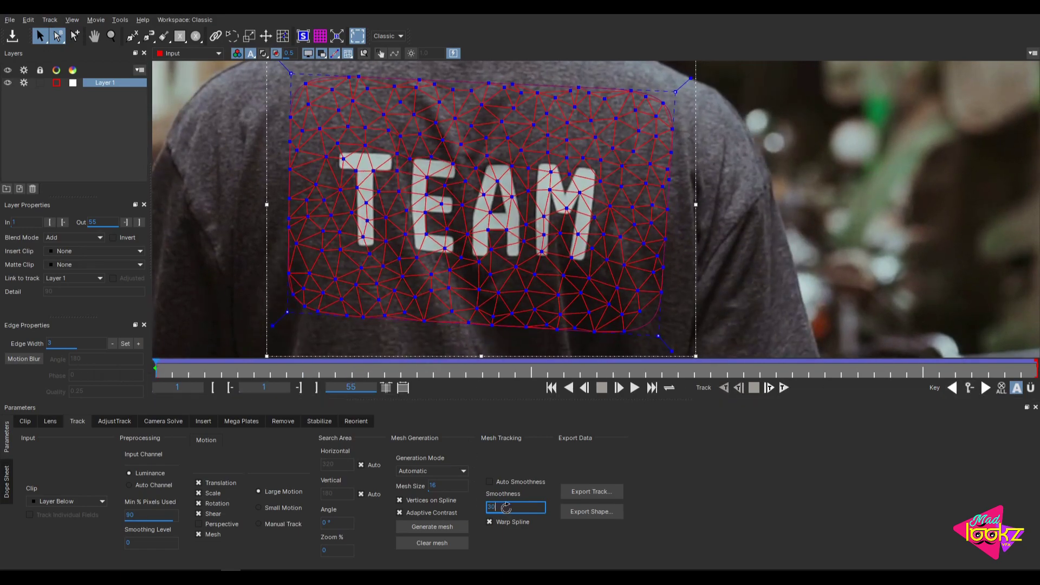
{"action": "key", "text": "BackSpace"}
{"action": "key", "text": "BackSpace"}
{"action": "type", "text": "20"}
{"action": "left_click", "coordinate": [769, 387]}
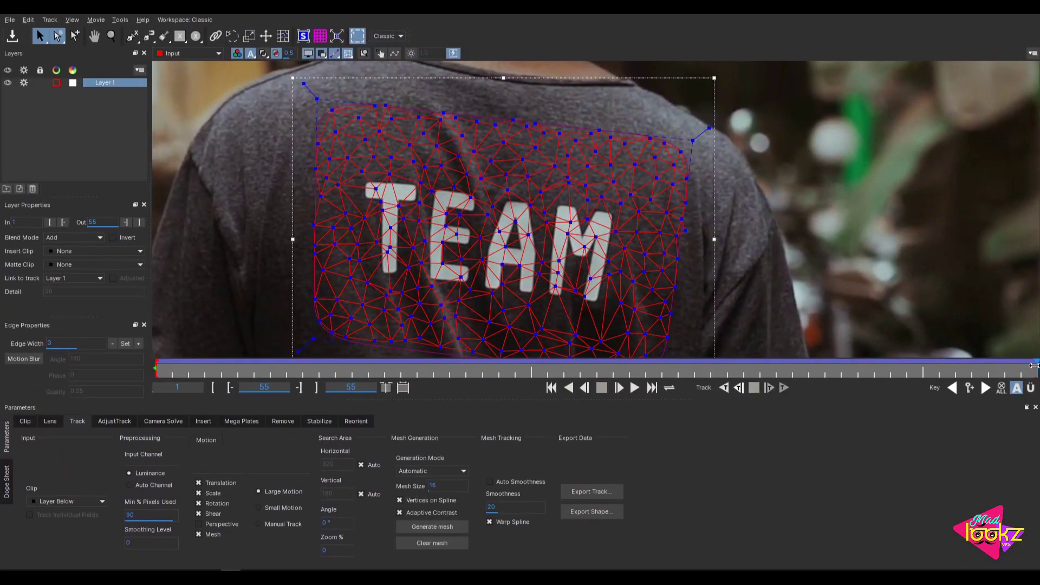
- Review the retracked mesh on the shirt by scrubbing back and forth through the clip
{"action": "left_click_drag", "start_coordinate": [1035, 365], "coordinate": [330, 361]}
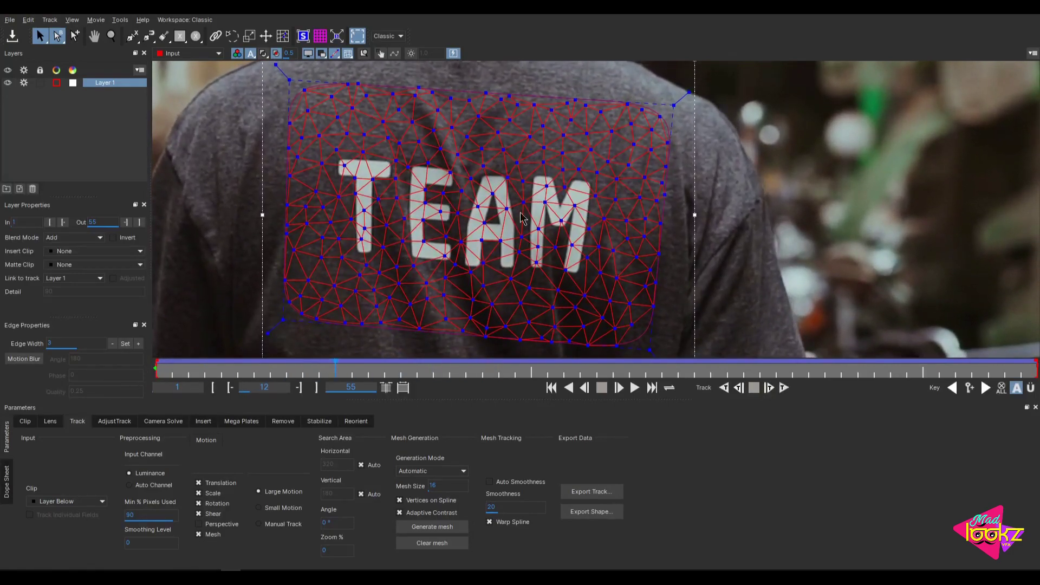
{"action": "left_click", "coordinate": [317, 38]}
{"action": "left_click", "coordinate": [359, 372]}
{"action": "left_click_drag", "start_coordinate": [369, 368], "coordinate": [744, 373]}
- Copy the tracking data to the clipboard in Nuke Corner Pin (*.nk) format and paste it into Nuke's node graph
{"action": "left_click", "coordinate": [612, 492]}
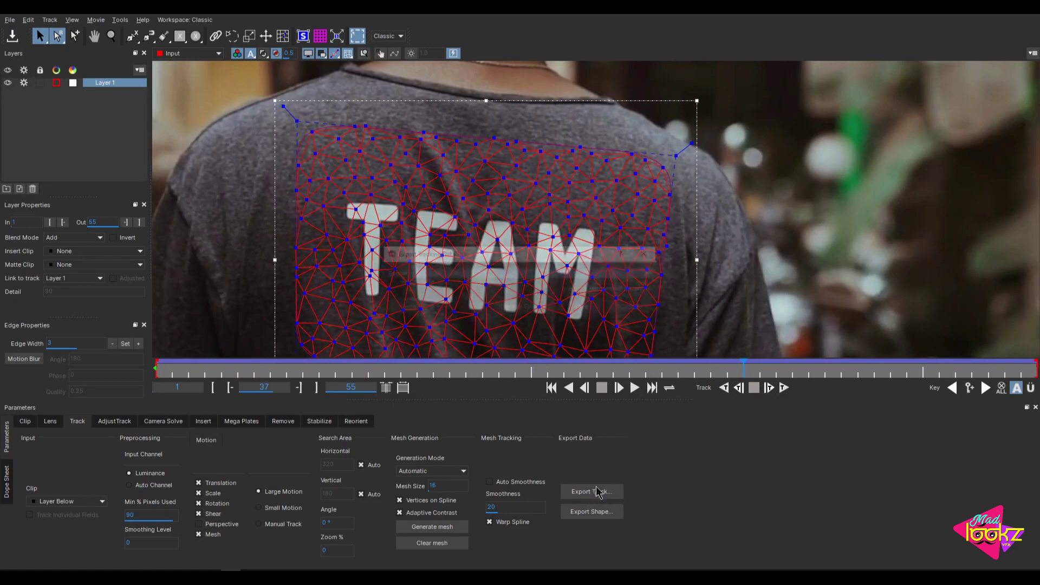
{"action": "left_click", "coordinate": [477, 274]}
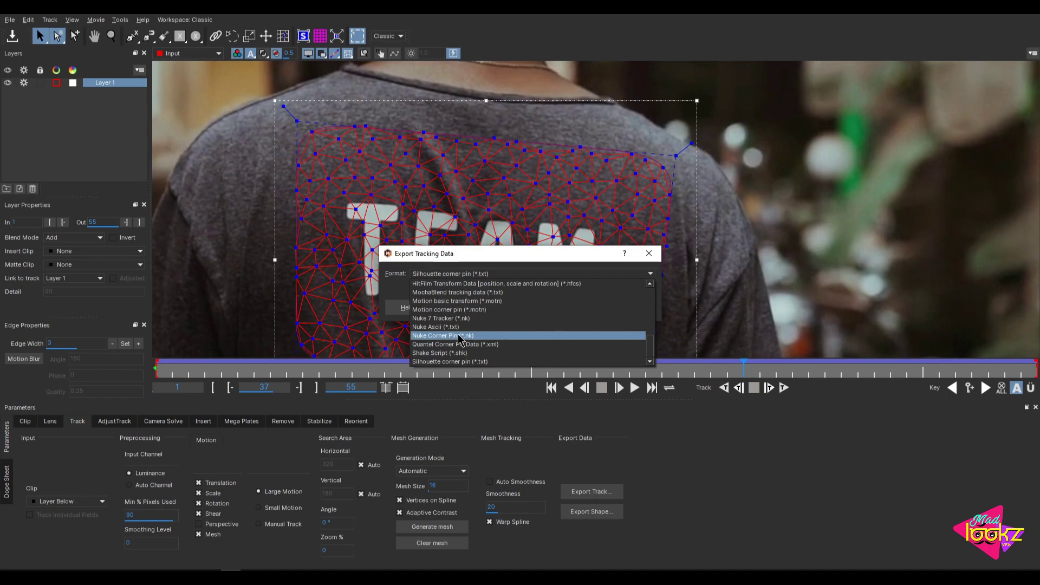
{"action": "left_click", "coordinate": [448, 336]}
{"action": "left_click", "coordinate": [539, 311]}
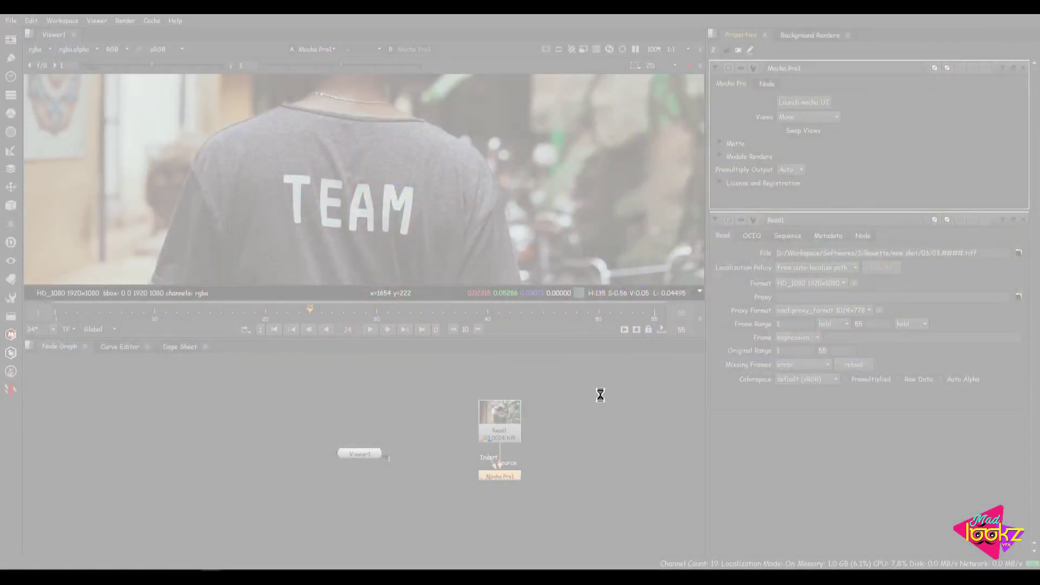
{"action": "key", "text": "ctrl+v"}
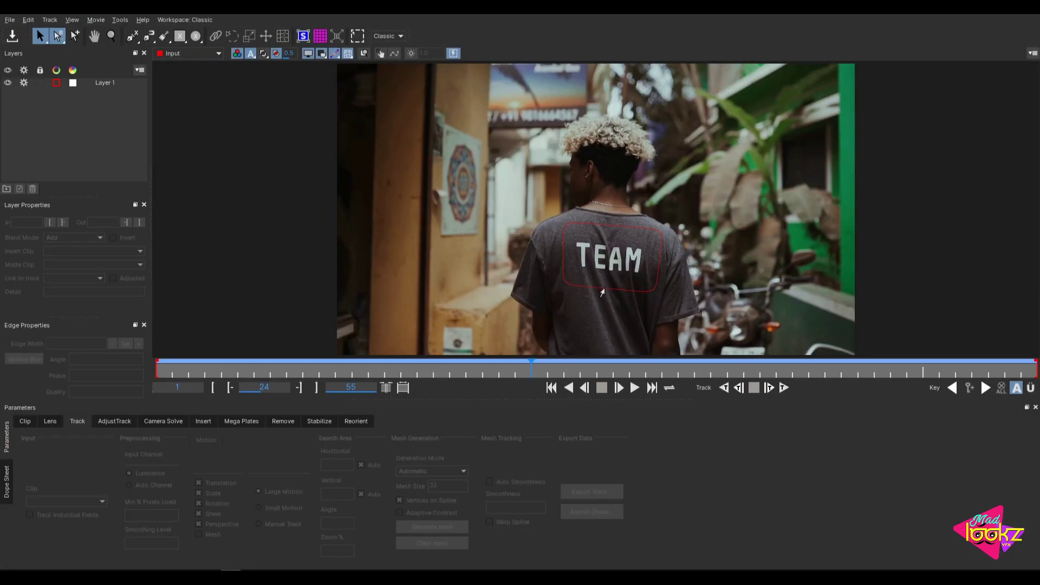
- Export the shirt layer's track as Alembic Mesh Data (*.abc), overwriting the existing file on drive D
{"action": "left_click", "coordinate": [602, 293]}
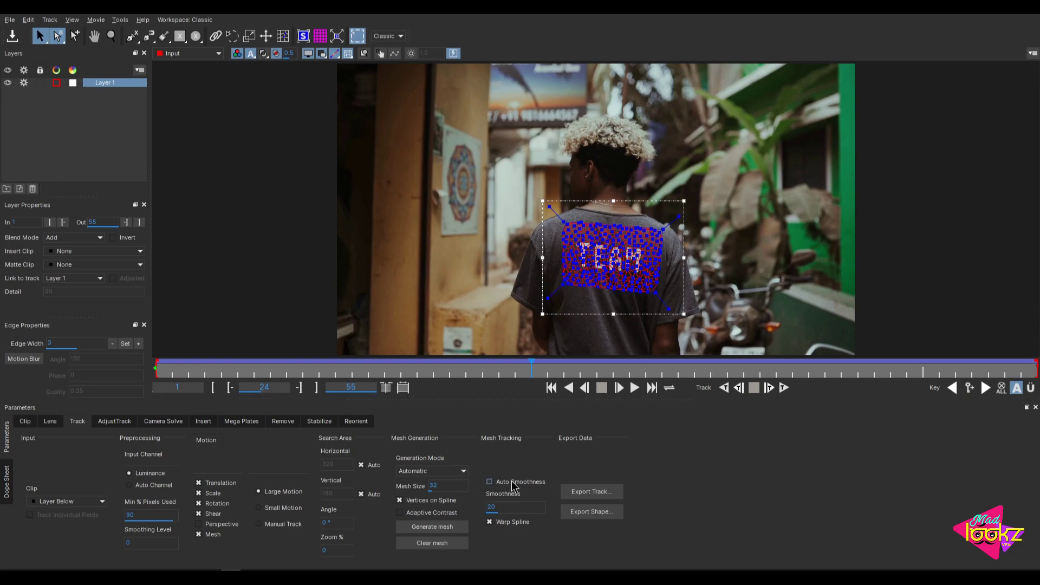
{"action": "left_click", "coordinate": [591, 491]}
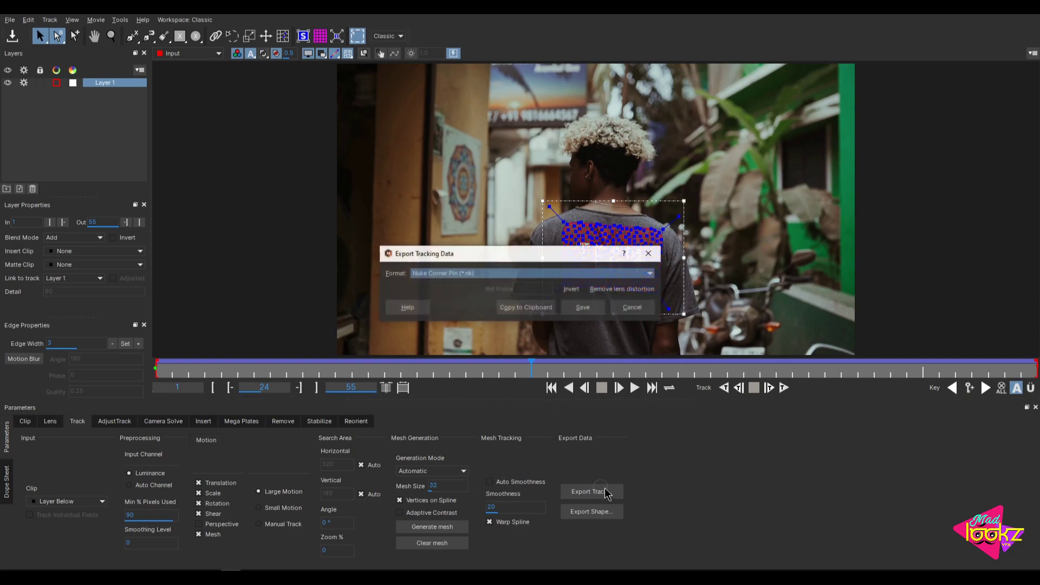
{"action": "left_click", "coordinate": [535, 276]}
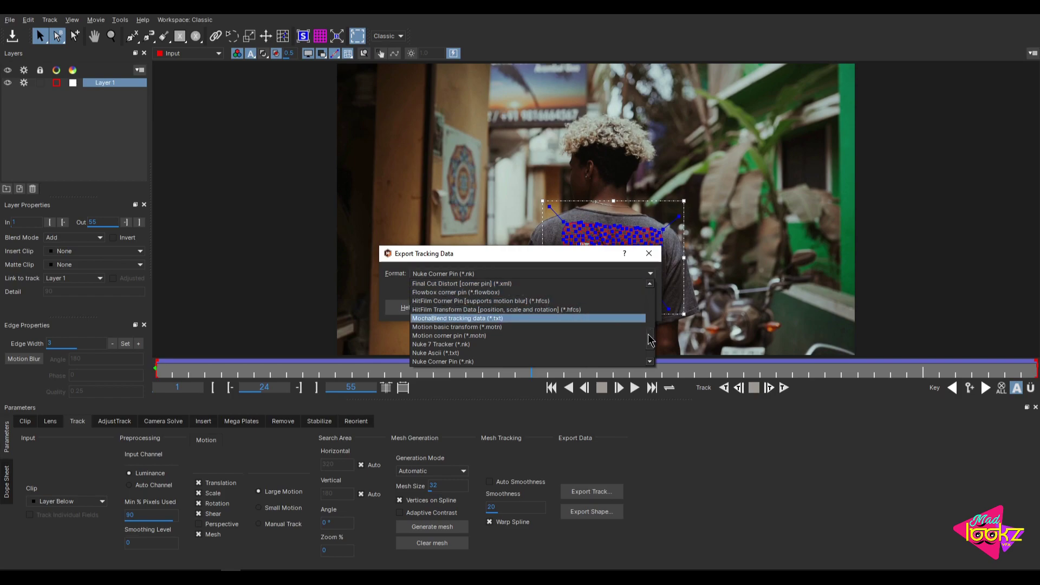
{"action": "scroll", "coordinate": [467, 335], "scroll_direction": "up", "scroll_amount": 10}
{"action": "left_click", "coordinate": [479, 327]}
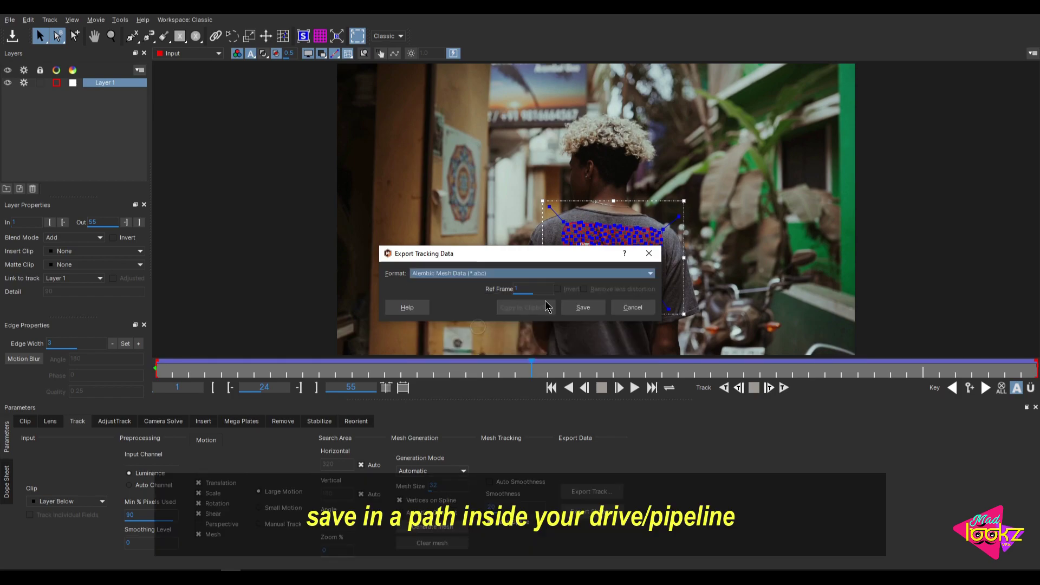
{"action": "left_click", "coordinate": [581, 306]}
{"action": "left_click", "coordinate": [548, 312]}
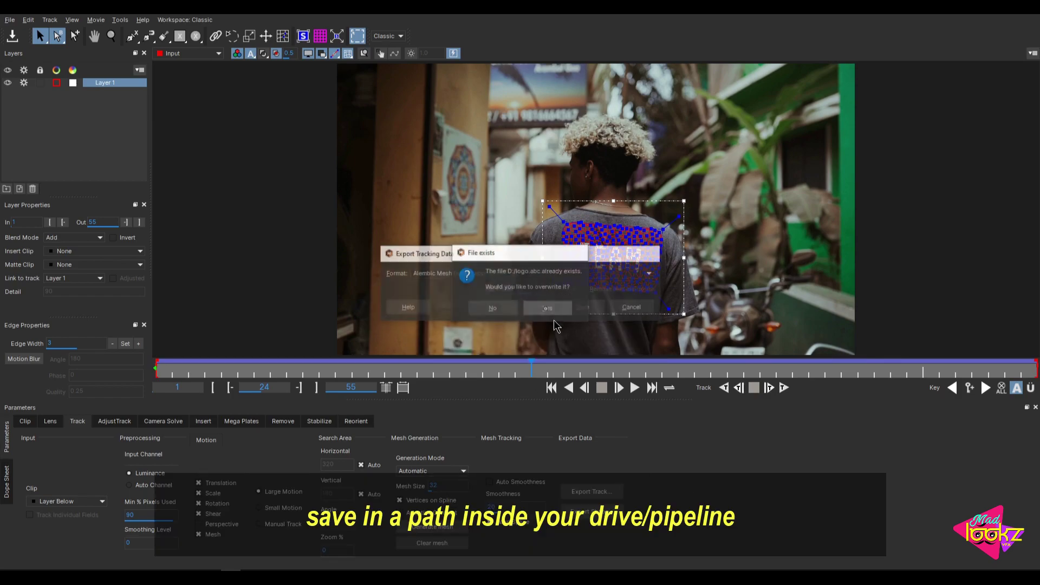
- Close Mocha Pro and save the project changes, then move the Mocha Pro node beside Read1 in Nuke's node graph
{"action": "left_click", "coordinate": [1029, 17]}
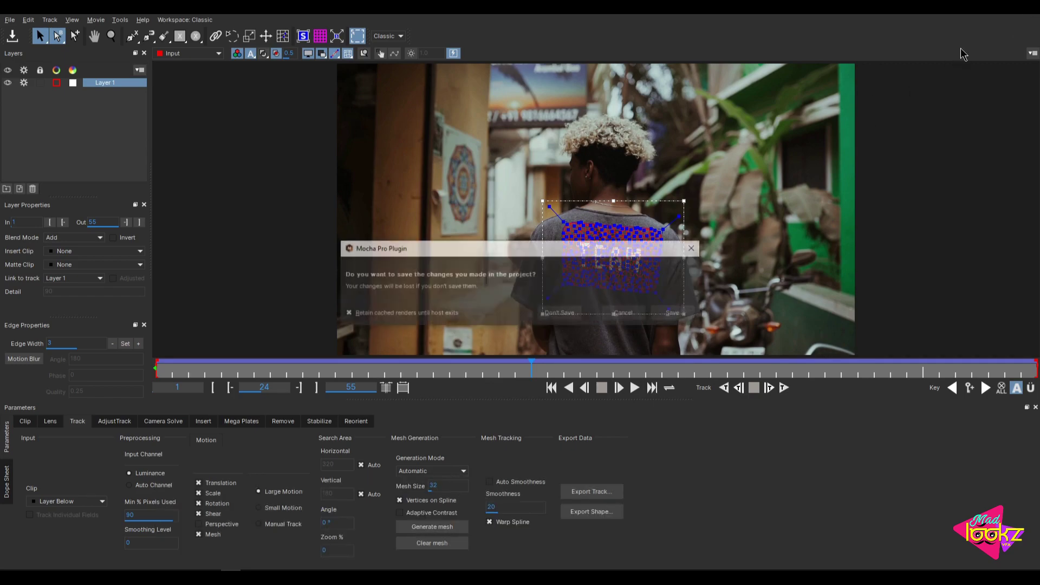
{"action": "left_click", "coordinate": [677, 313]}
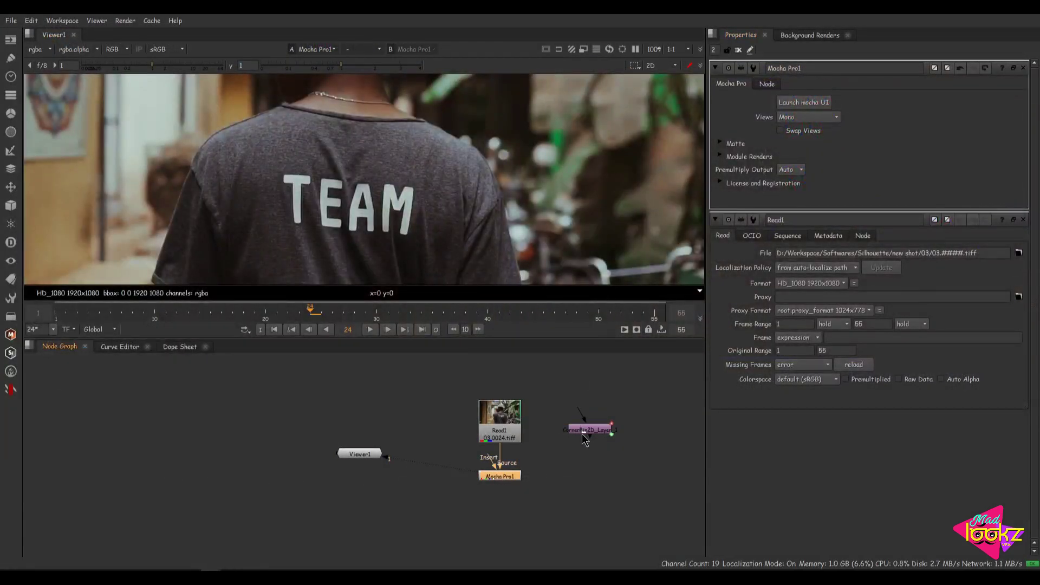
{"action": "scroll", "coordinate": [455, 452], "scroll_direction": "down", "scroll_amount": 2}
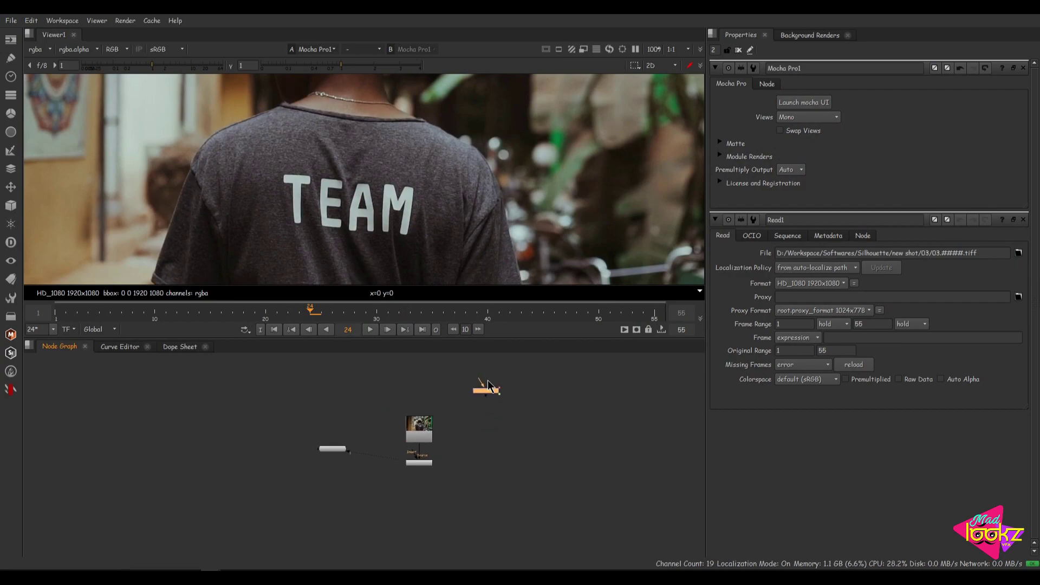
{"action": "left_click", "coordinate": [351, 499]}
{"action": "left_click_drag", "start_coordinate": [359, 503], "coordinate": [297, 466]}
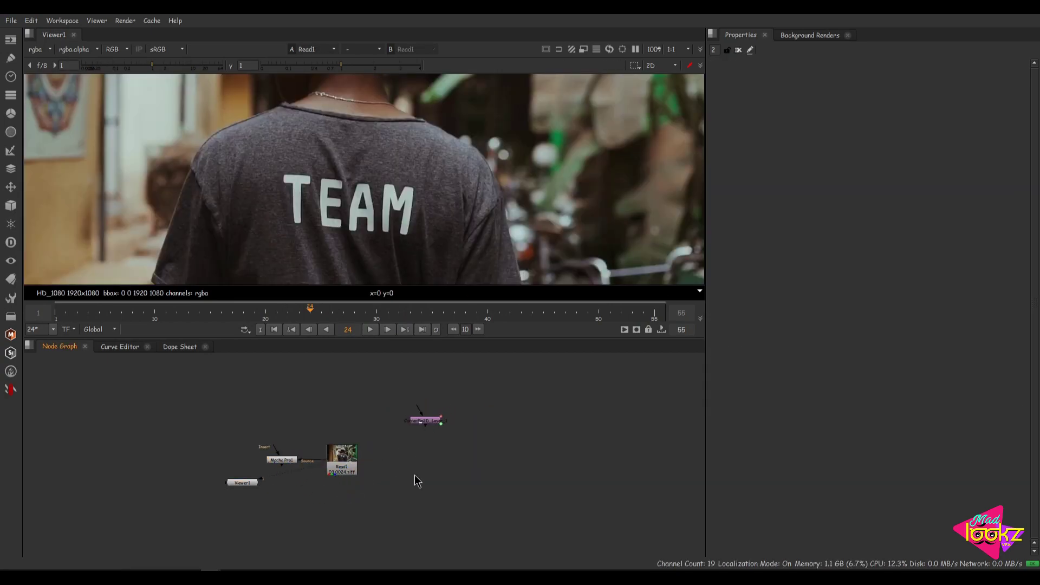
- Add a ReadGeo node, load D:/logo.abc and import it as an all-in-one node
{"action": "key", "text": "Tab"}
{"action": "type", "text": "readgeo"}
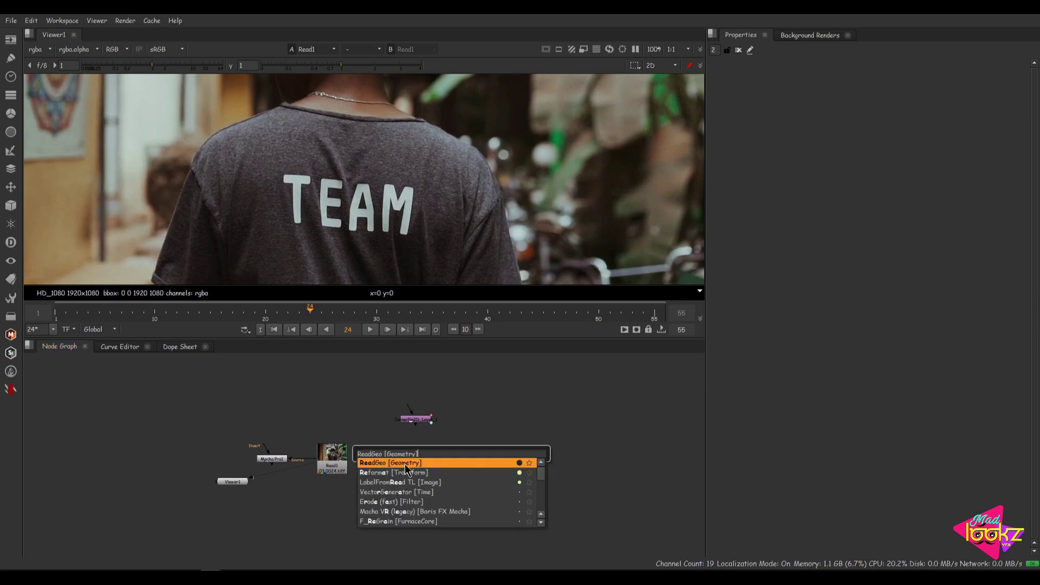
{"action": "key", "text": "Return"}
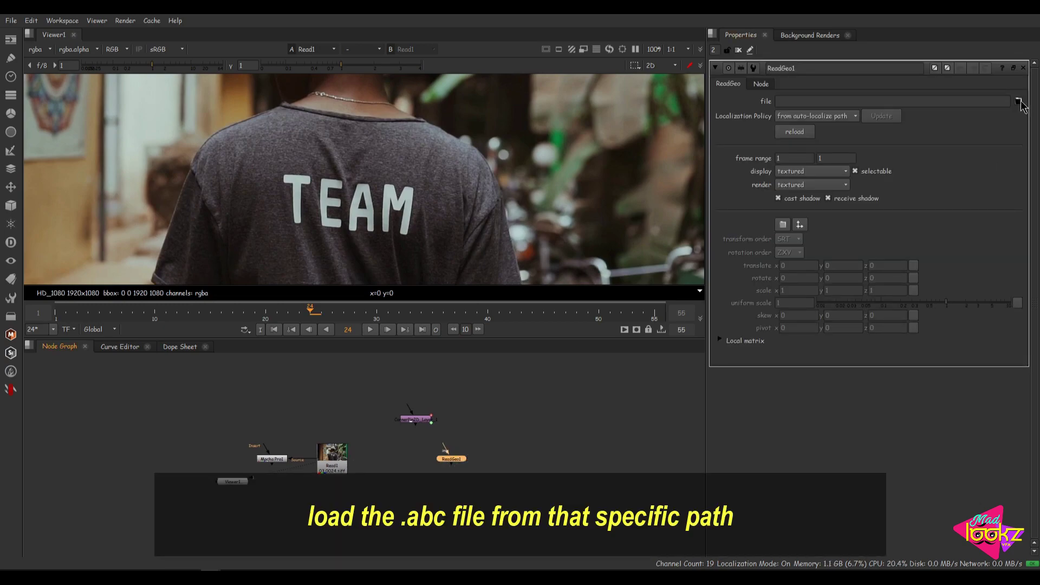
{"action": "left_click", "coordinate": [1009, 102]}
{"action": "key", "text": "ctrl+v"}
{"action": "key", "text": "Return"}
{"action": "left_click", "coordinate": [482, 459]}
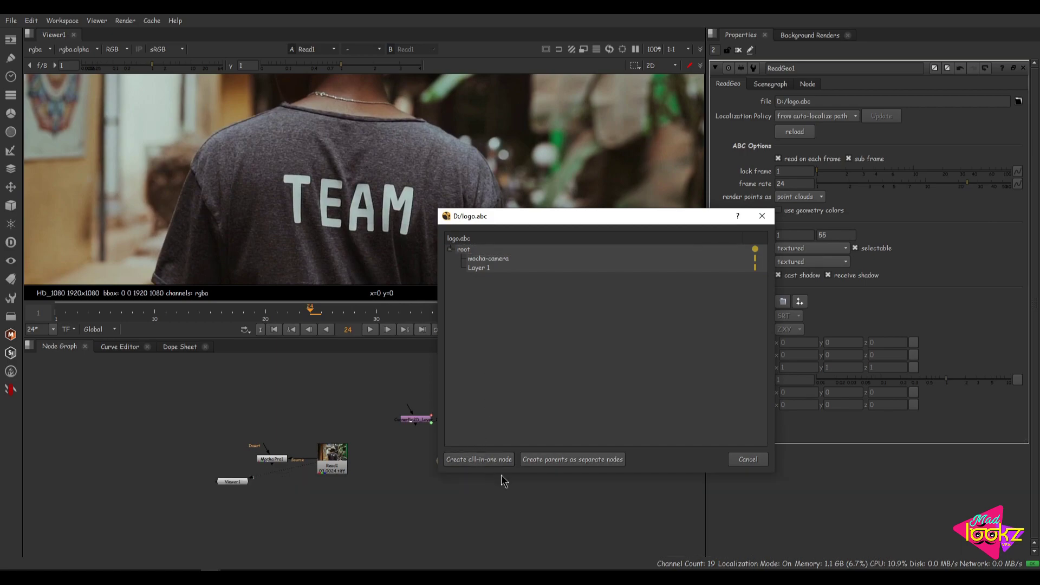
- Spread out the imported geometry node and the corner pin node in the graph, and open the corner pin's properties
{"action": "left_click_drag", "start_coordinate": [455, 462], "coordinate": [559, 442]}
{"action": "left_click_drag", "start_coordinate": [424, 428], "coordinate": [444, 398]}
{"action": "double_click", "coordinate": [416, 435]}
{"action": "left_click", "coordinate": [406, 468]}
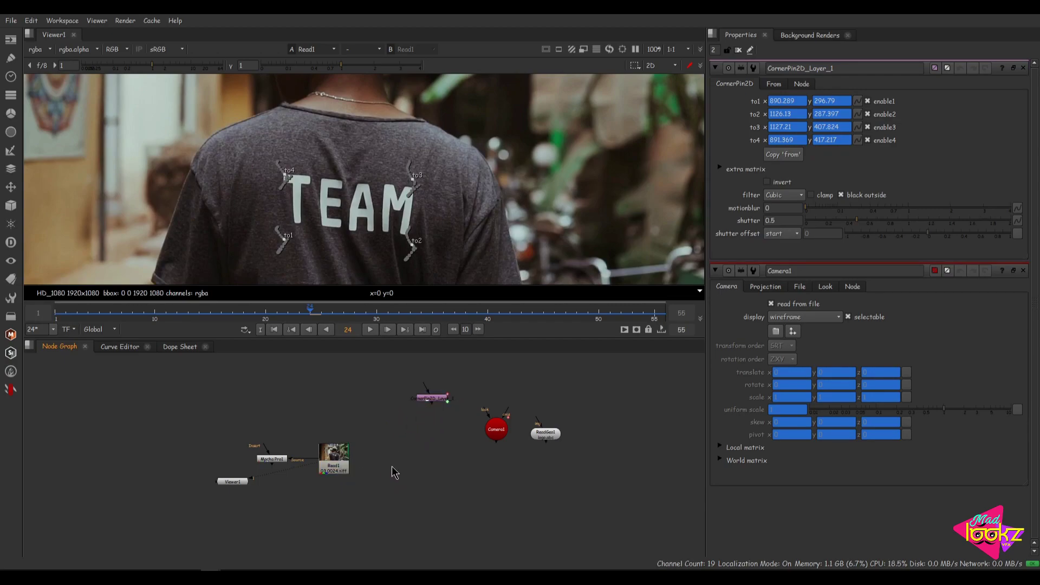
- Add a RotoPaint node after Read1, go to frame 1 and close the corner pin's properties
{"action": "key", "text": "p"}
{"action": "left_click_drag", "start_coordinate": [394, 473], "coordinate": [411, 467]}
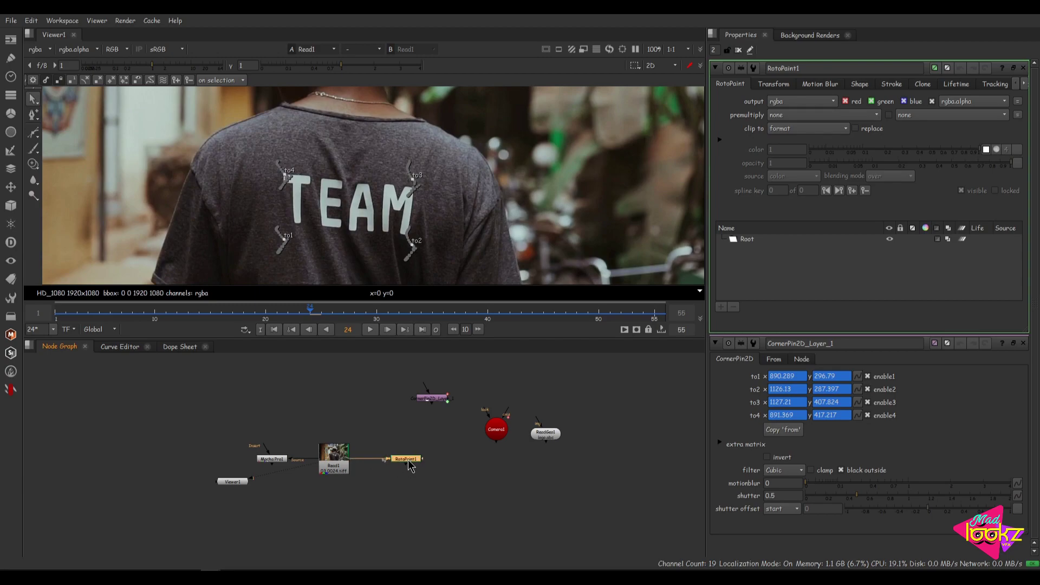
{"action": "key", "text": "Home"}
{"action": "scroll", "coordinate": [522, 184], "scroll_direction": "up", "scroll_amount": 4}
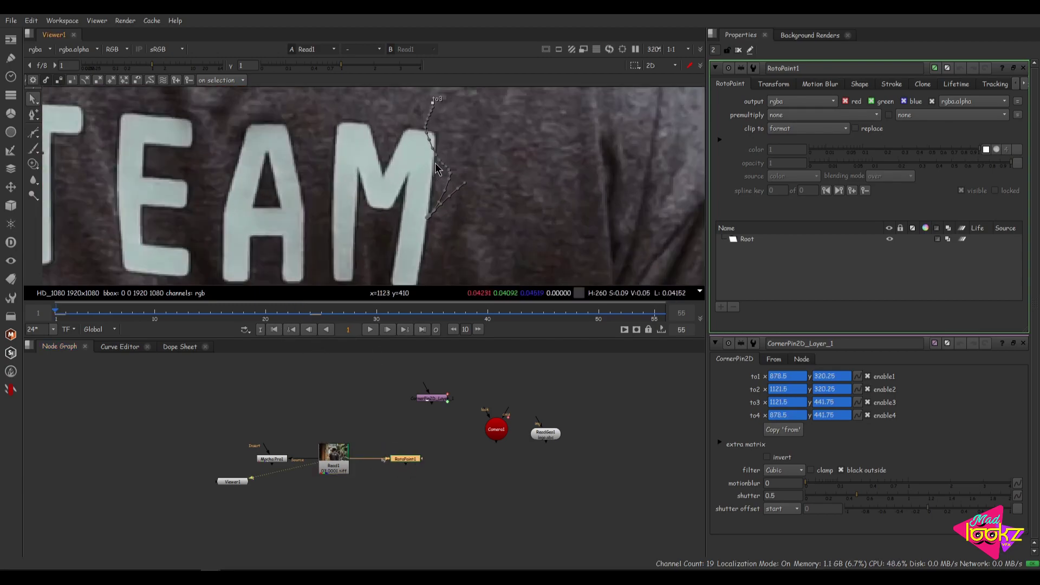
{"action": "middle_click_drag", "start_coordinate": [522, 183], "coordinate": [548, 210]}
{"action": "left_click", "coordinate": [1024, 343]}
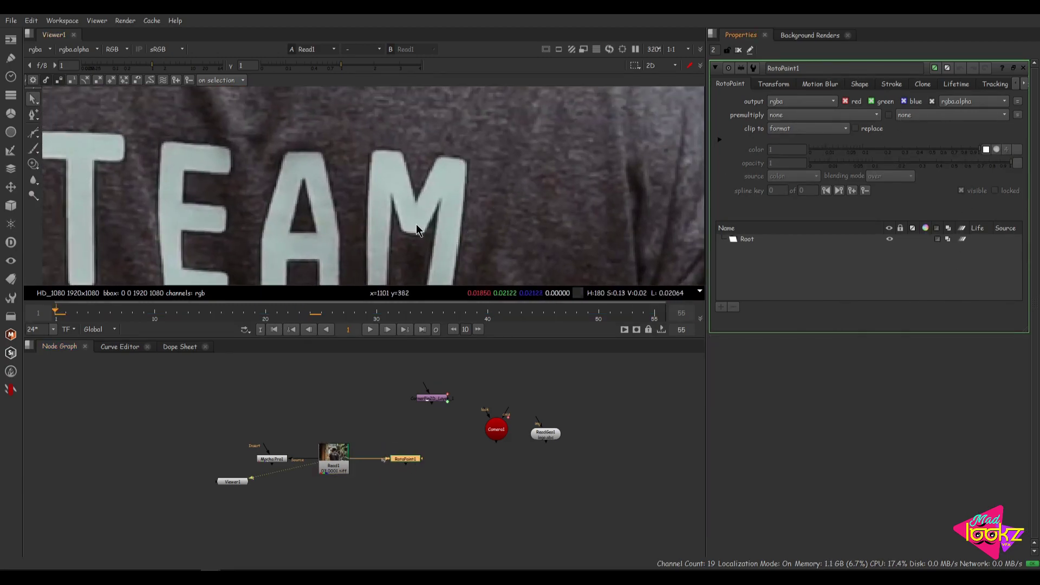
- Clone shirt texture over the TEAM lettering on frame 1 with a brush size of about 37.9, and compare with the original
{"action": "key", "text": "c"}
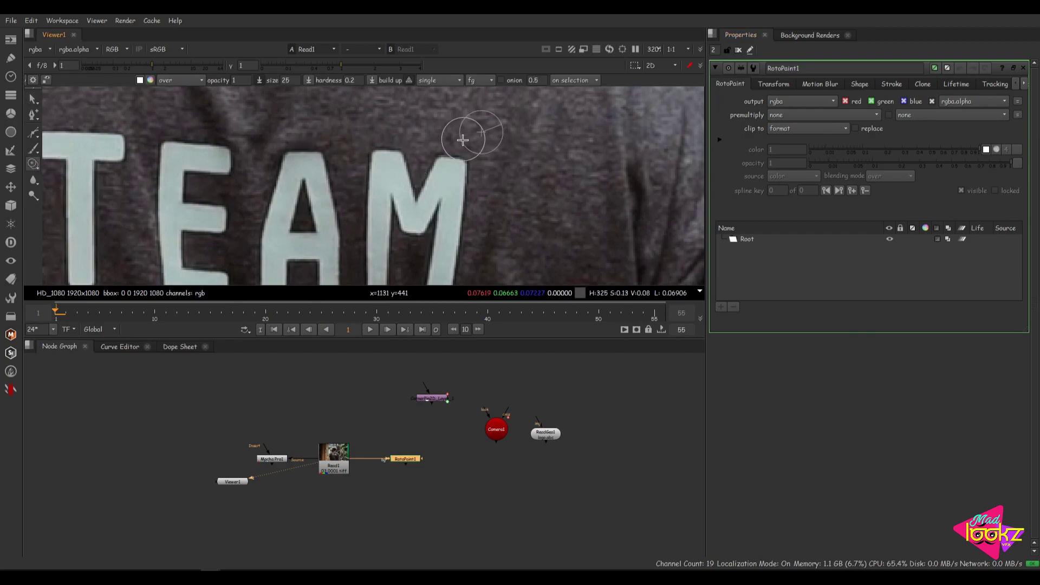
{"action": "left_click_drag", "start_coordinate": [419, 162], "coordinate": [474, 160], "text": "shift"}
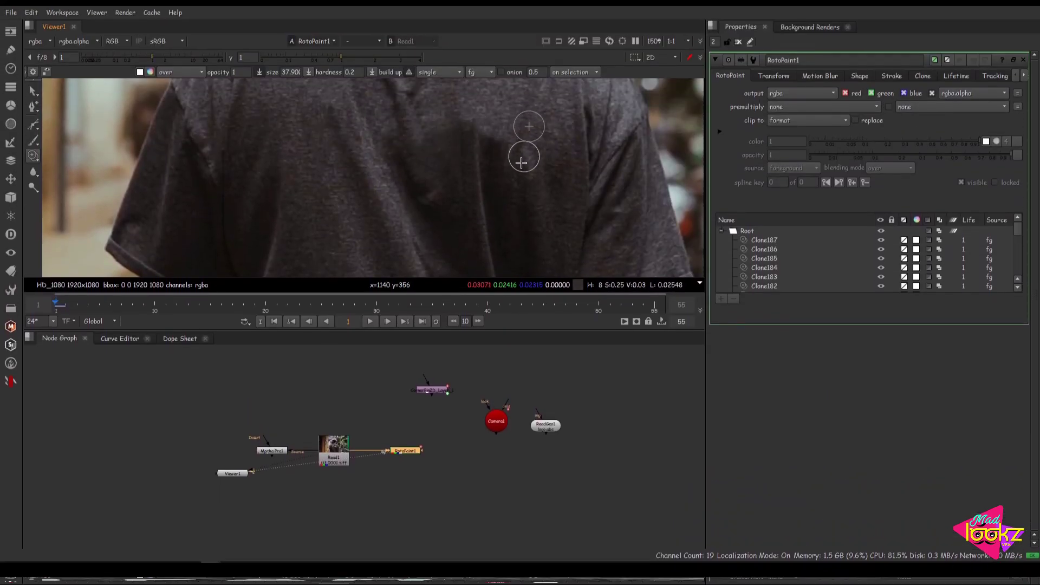
{"action": "scroll", "coordinate": [522, 158], "scroll_direction": "down", "scroll_amount": 5}
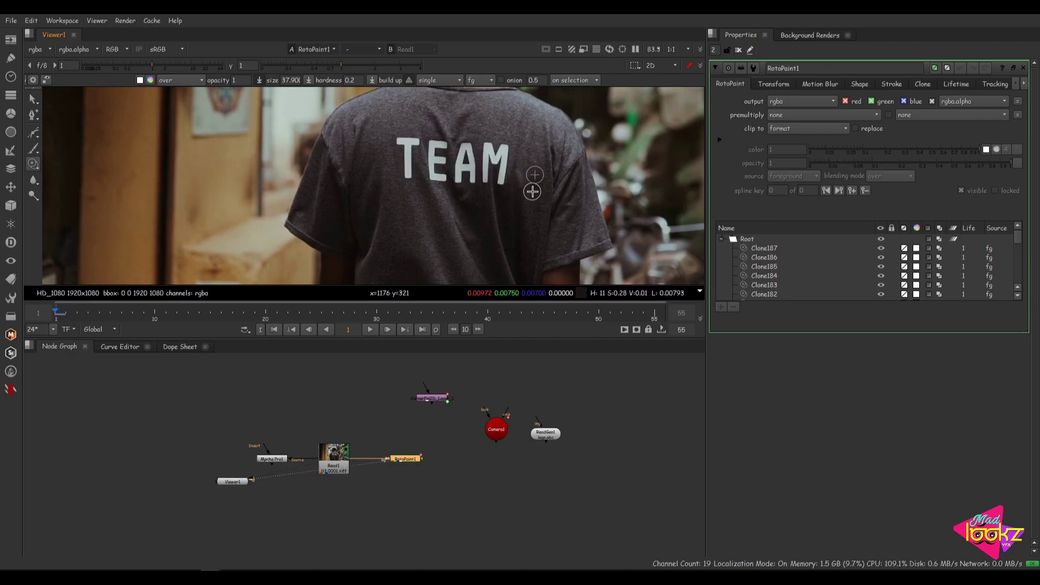
{"action": "key", "text": "1"}
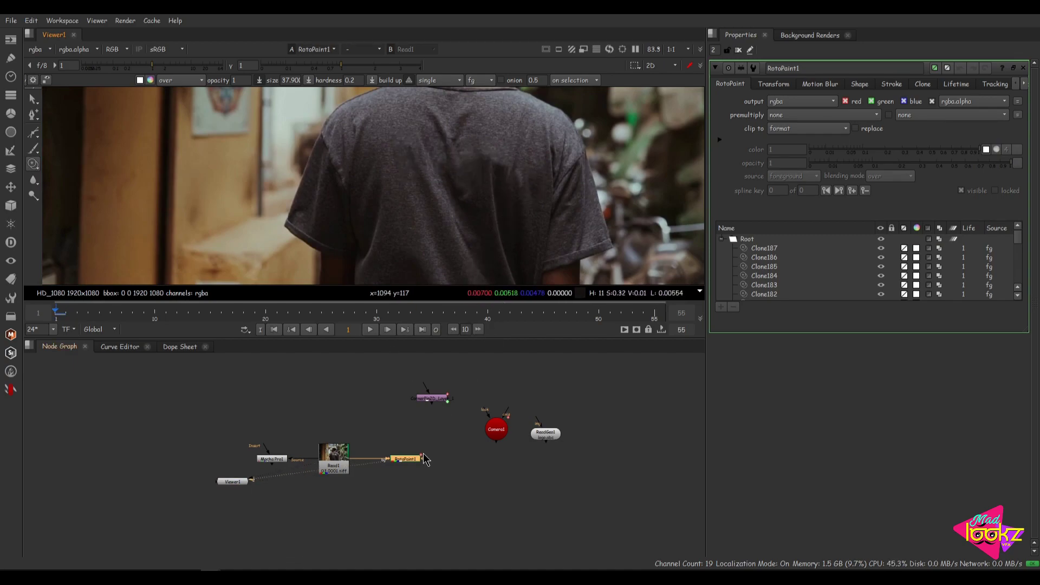
- Add a FrameHold node after RotoPaint1 and set its first frame to 1
{"action": "key", "text": "Tab"}
{"action": "type", "text": "fra"}
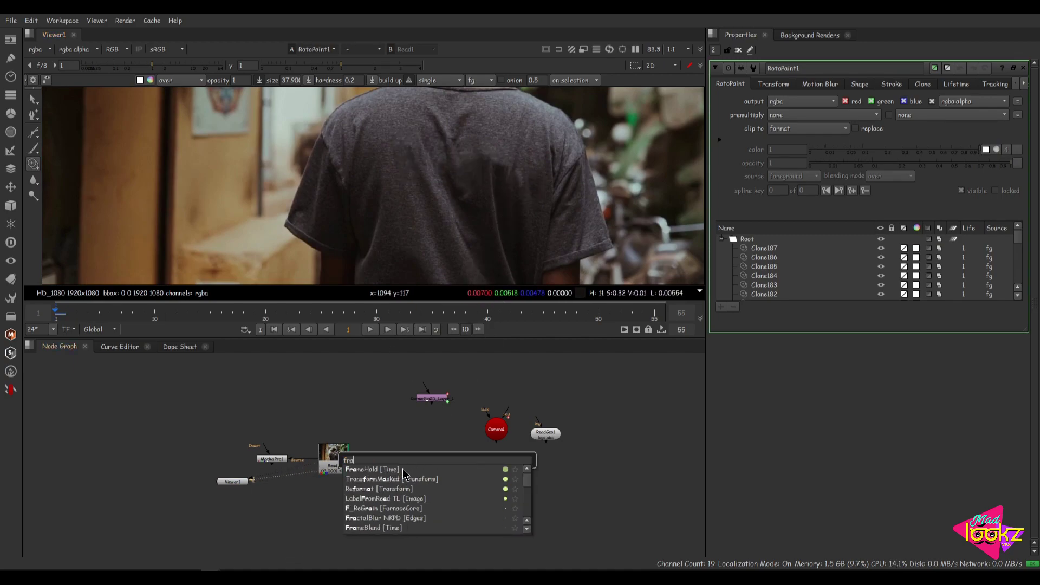
{"action": "key", "text": "Return"}
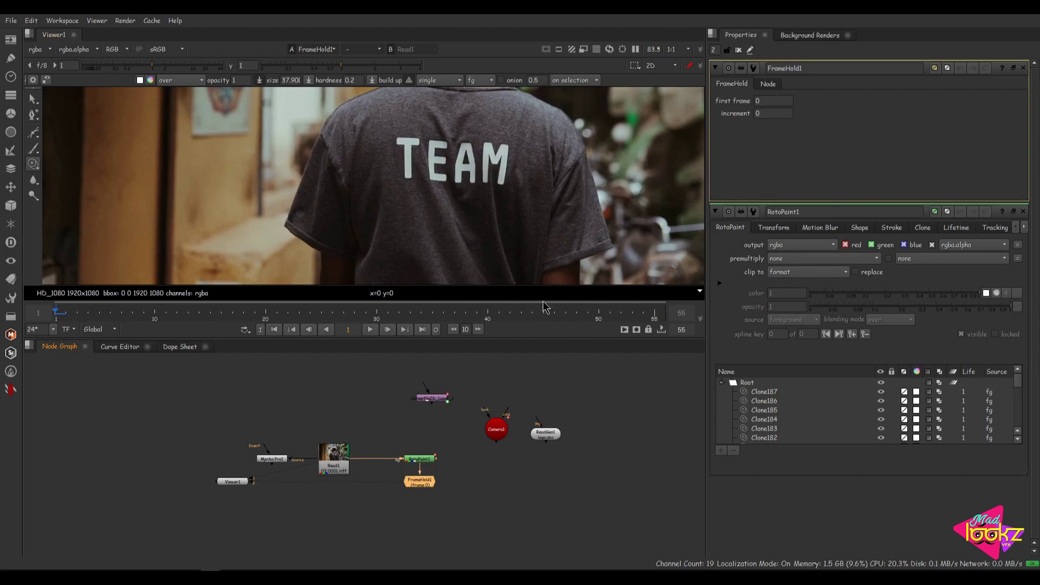
{"action": "double_click", "coordinate": [773, 100]}
{"action": "type", "text": "1"}
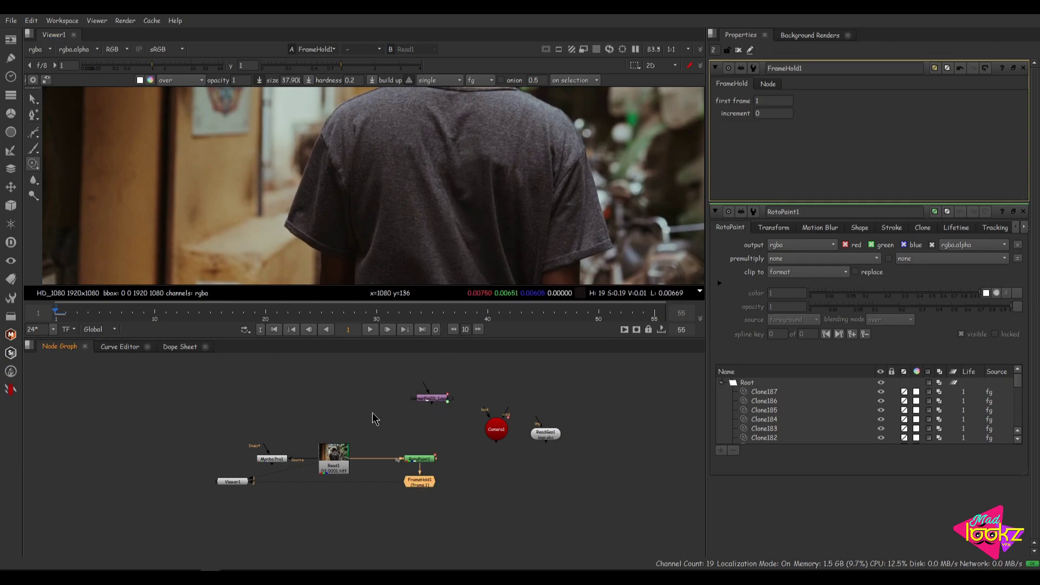
- Add a Copy node followed by a Premult node after the FrameHold and align them below it
{"action": "type", "text": "k"}
{"action": "key", "text": "Tab"}
{"action": "type", "text": "peew"}
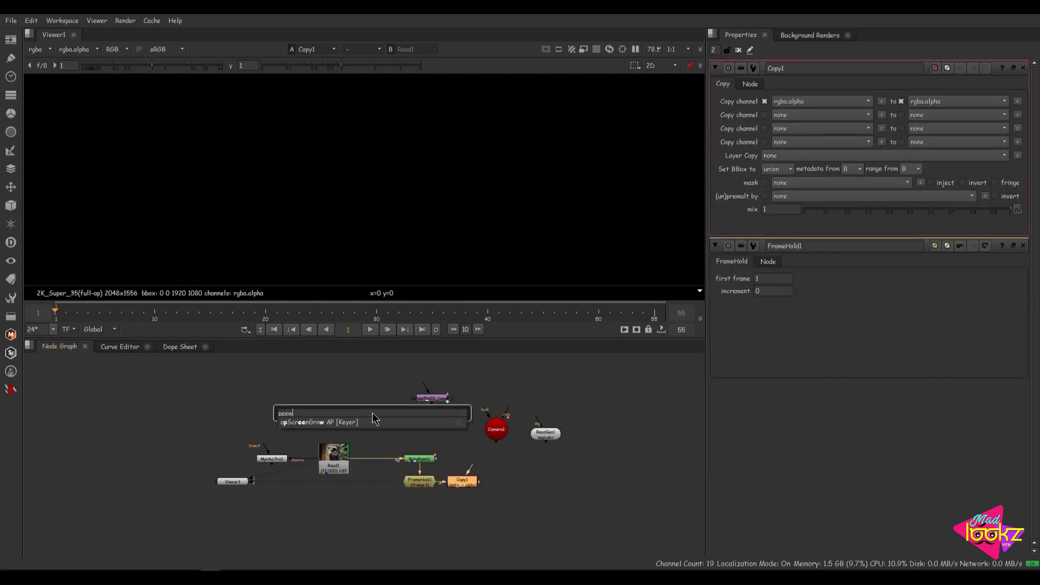
{"action": "key", "text": "BackSpace"}
{"action": "key", "text": "BackSpace"}
{"action": "key", "text": "BackSpace"}
{"action": "key", "text": "BackSpace"}
{"action": "type", "text": "premult"}
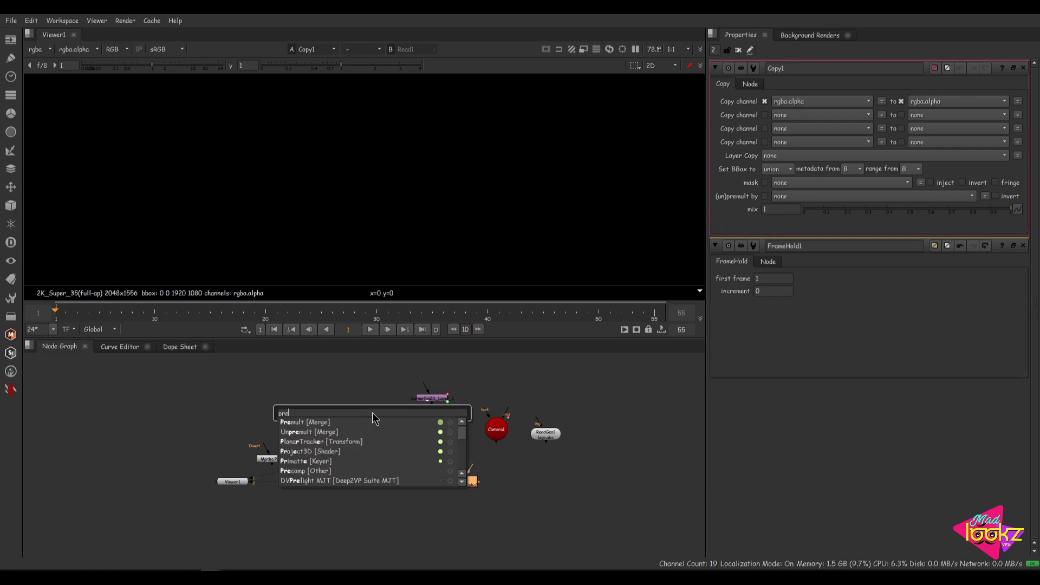
{"action": "key", "text": "Return"}
{"action": "left_click_drag", "start_coordinate": [496, 465], "coordinate": [435, 507]}
{"action": "left_click_drag", "start_coordinate": [448, 495], "coordinate": [433, 507]}
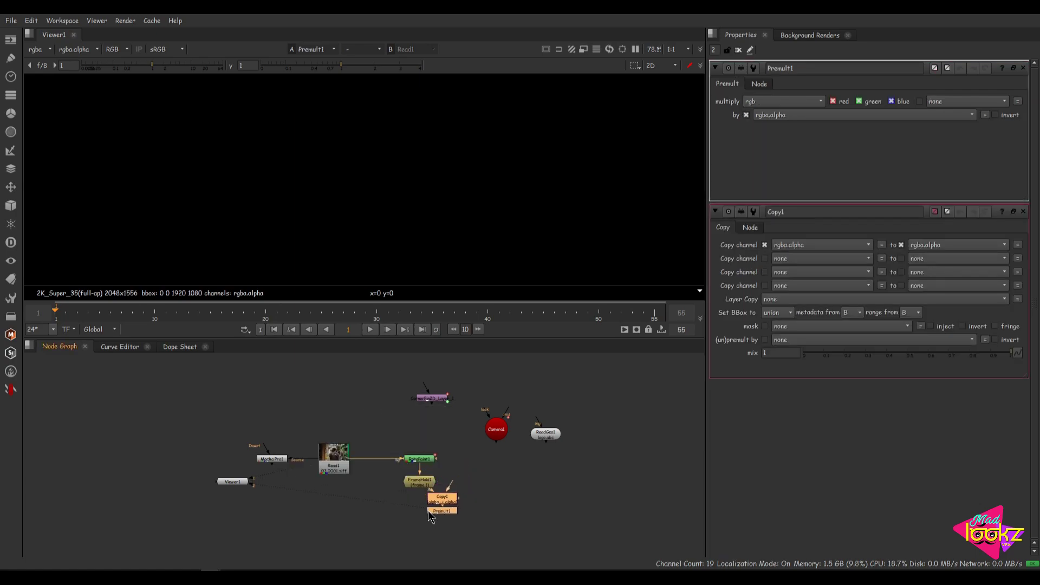
- Add a Roto node connected to the Copy node as its alpha source
{"action": "left_click", "coordinate": [466, 505]}
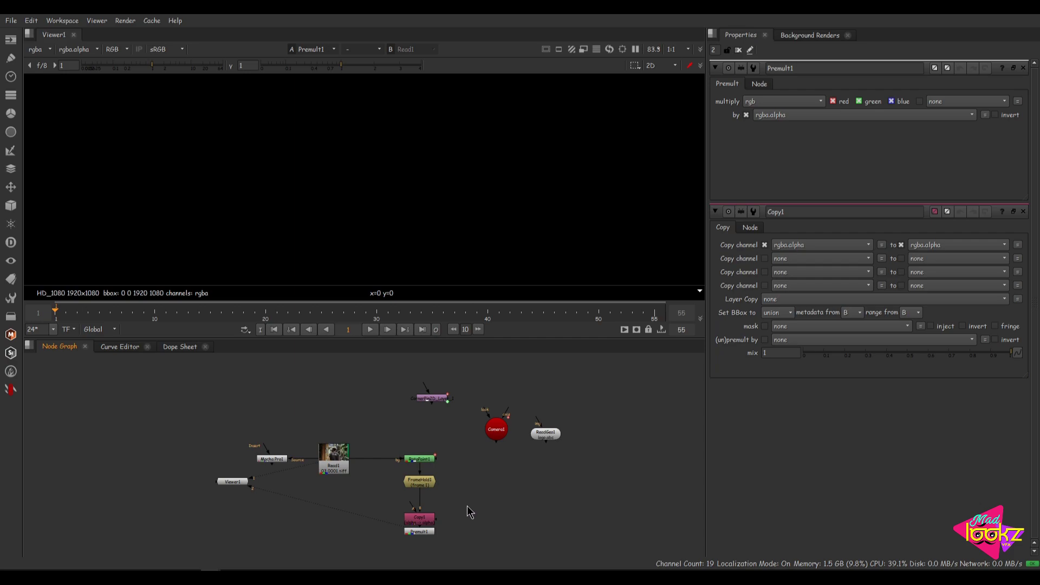
{"action": "key", "text": "o"}
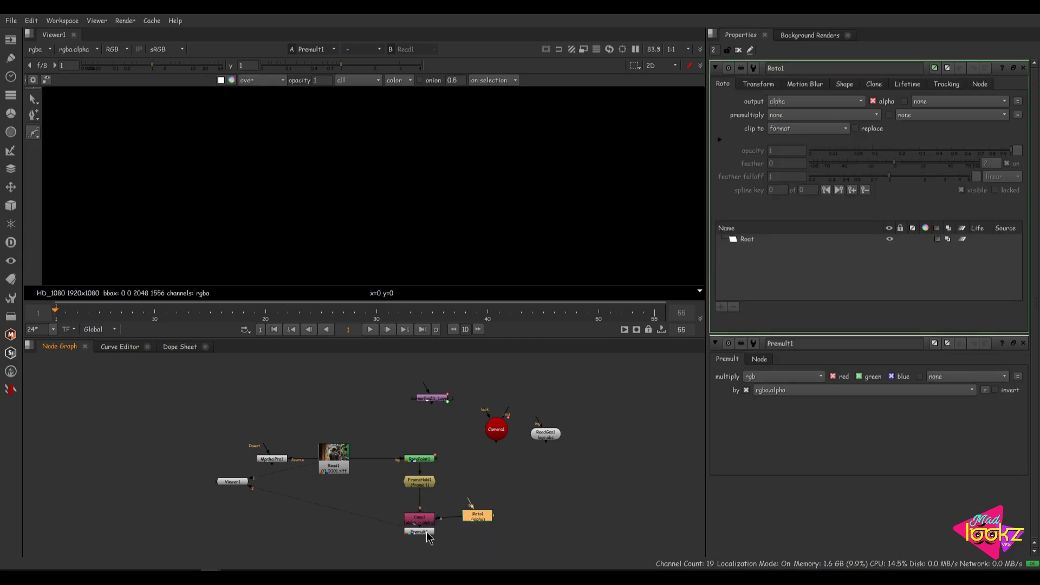
{"action": "left_click", "coordinate": [347, 543]}
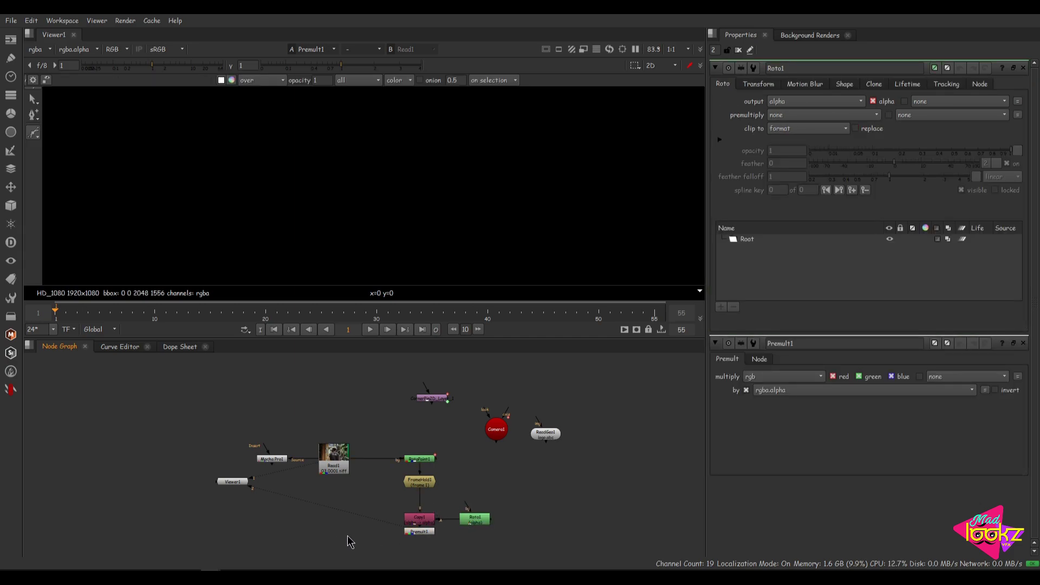
- Merge the Premult output over the Read1 plate and view the Merge and the plate
{"action": "key", "text": "m"}
{"action": "left_click_drag", "start_coordinate": [336, 527], "coordinate": [423, 541]}
{"action": "left_click_drag", "start_coordinate": [335, 468], "coordinate": [317, 564]}
{"action": "key", "text": "1"}
{"action": "key", "text": "2"}
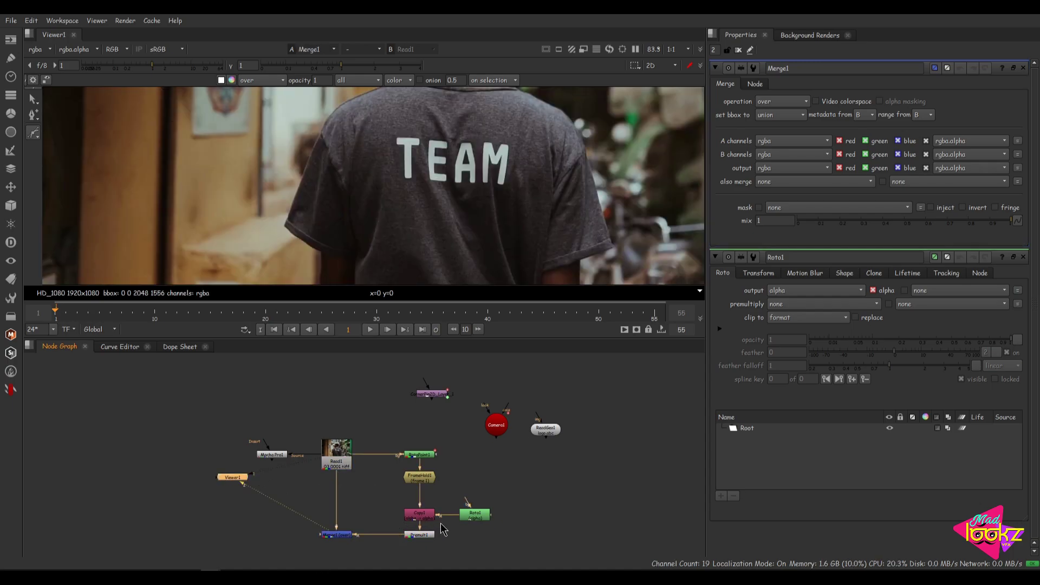
- Draw a closed Bezier shape around the TEAM lettering on frame 1 in the Roto node
{"action": "double_click", "coordinate": [477, 516]}
{"action": "middle_click_drag", "start_coordinate": [429, 186], "coordinate": [386, 207]}
{"action": "scroll", "coordinate": [387, 211], "scroll_direction": "up", "scroll_amount": 5}
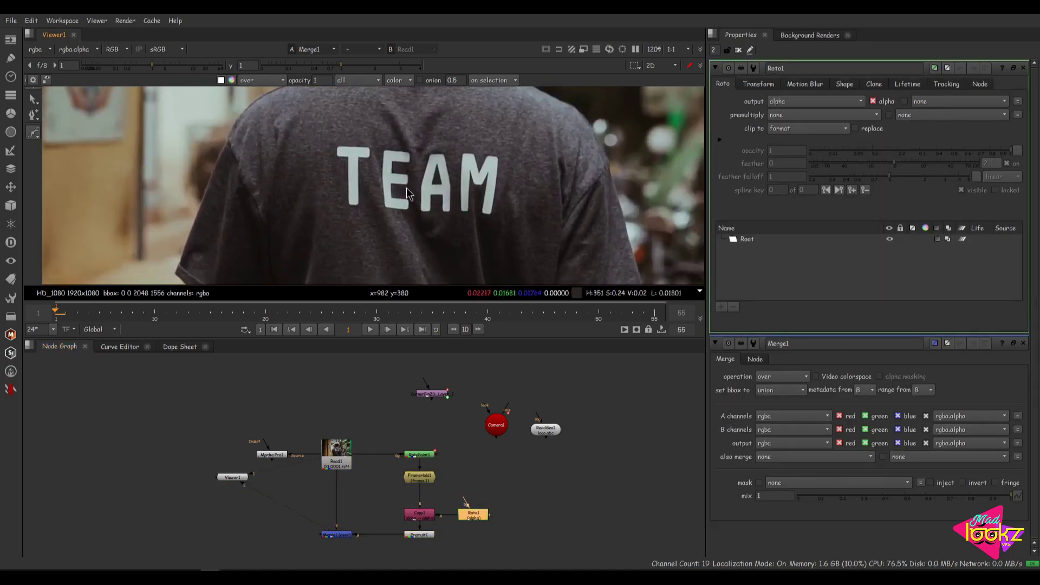
{"action": "left_click", "coordinate": [383, 424]}
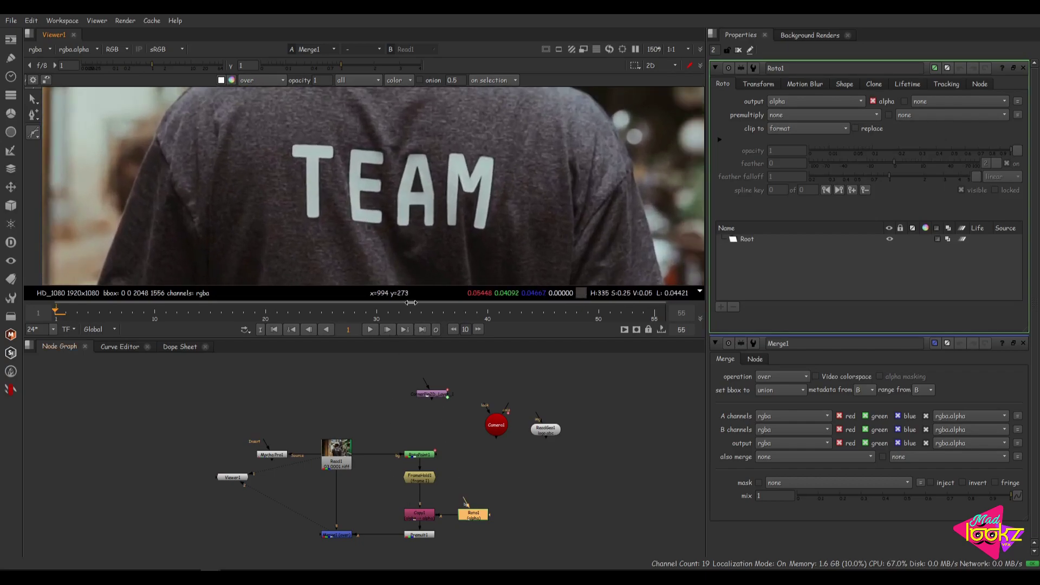
{"action": "left_click", "coordinate": [277, 134]}
{"action": "left_click", "coordinate": [501, 144]}
{"action": "left_click", "coordinate": [504, 161]}
{"action": "left_click", "coordinate": [285, 231]}
{"action": "left_click", "coordinate": [287, 173]}
{"action": "left_click", "coordinate": [276, 157]}
{"action": "left_click", "coordinate": [277, 133]}
{"action": "left_click", "coordinate": [277, 134]}
{"action": "middle_click_drag", "start_coordinate": [446, 190], "coordinate": [445, 177]}
{"action": "scroll", "coordinate": [450, 198], "scroll_direction": "down", "scroll_amount": 3}
- Hide the overlay and compare the patched merge with the original plate at frames 1 and 55
{"action": "key", "text": "q"}
{"action": "key", "text": "1"}
{"action": "key", "text": "2"}
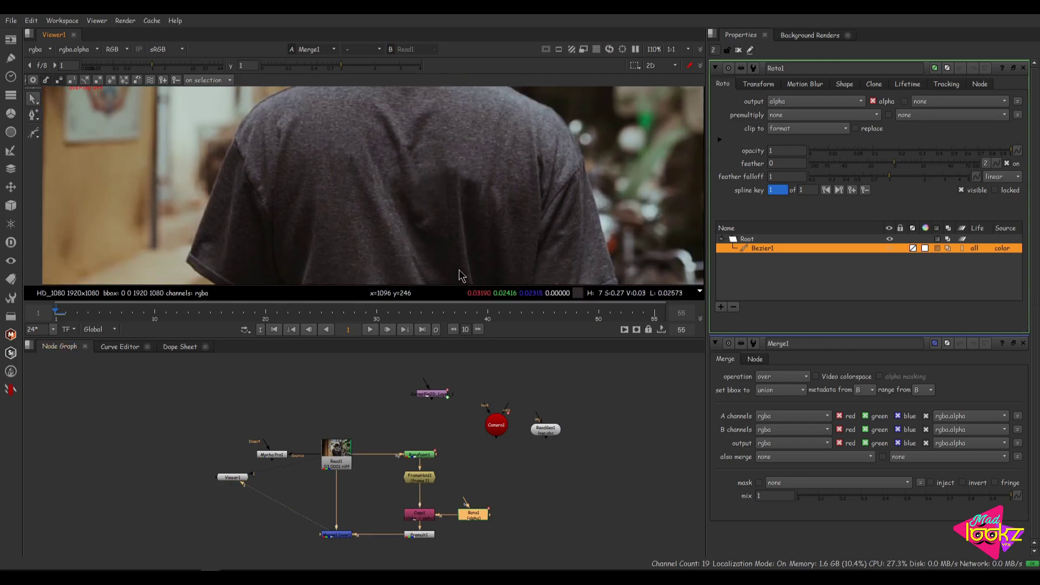
{"action": "key", "text": "1"}
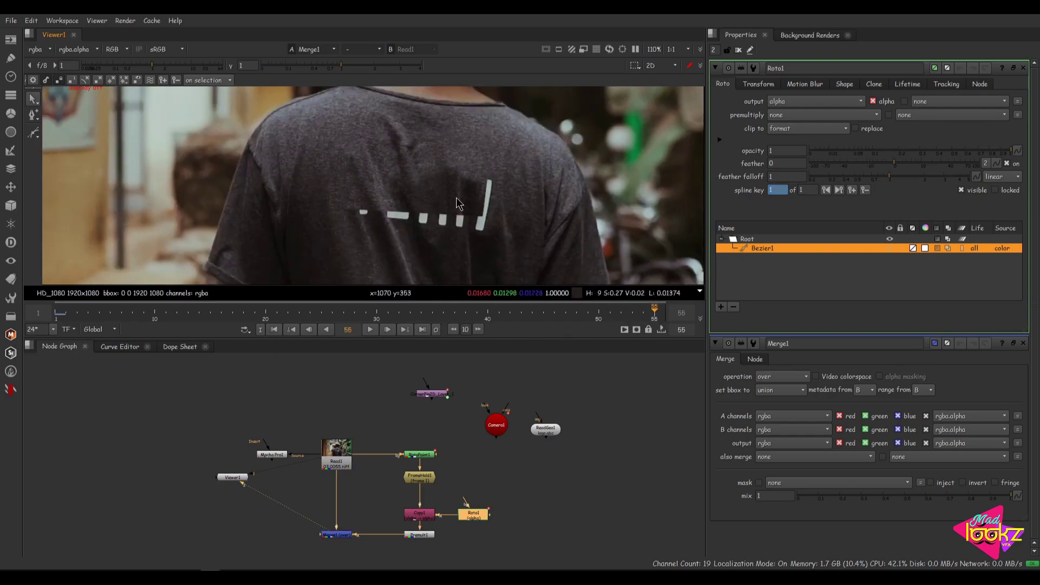
{"action": "key", "text": "2"}
- Insert the tracked CornerPin2D node between the Premult and the Merge and open its properties
{"action": "left_click", "coordinate": [419, 535]}
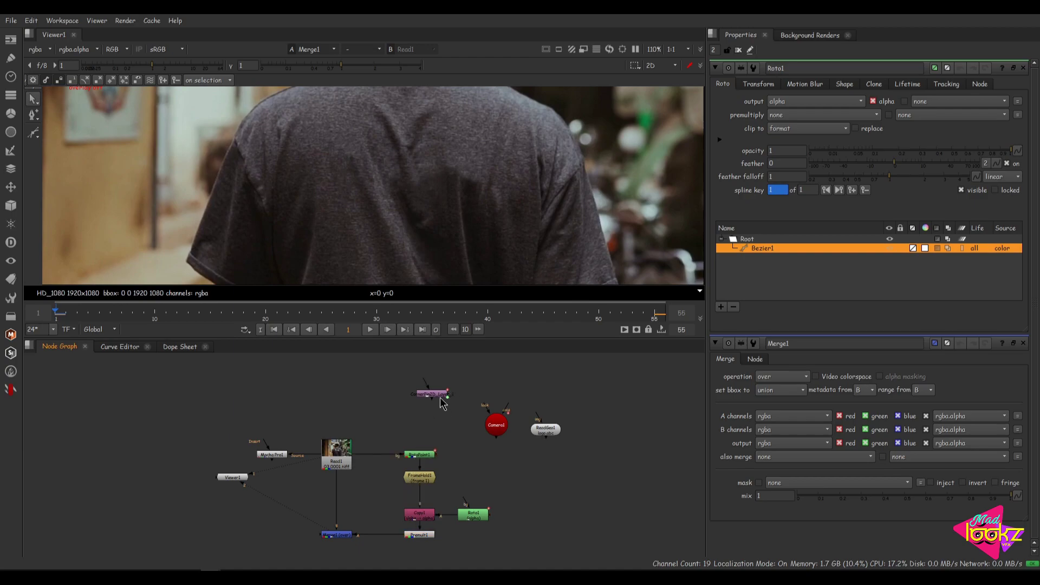
{"action": "left_click_drag", "start_coordinate": [386, 527], "coordinate": [427, 561]}
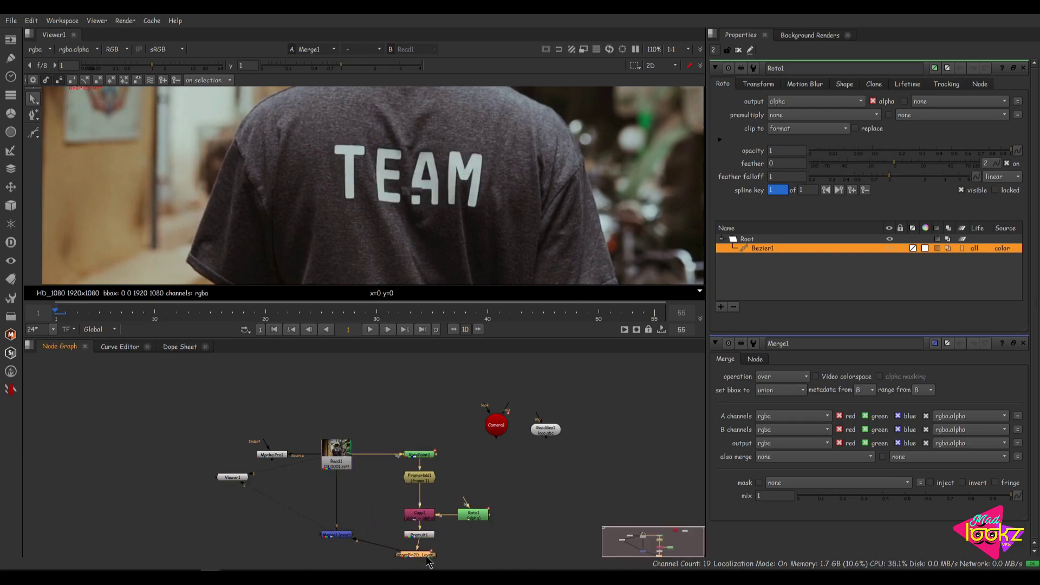
{"action": "middle_click_drag", "start_coordinate": [389, 538], "coordinate": [393, 515]}
{"action": "left_click_drag", "start_coordinate": [353, 515], "coordinate": [354, 526]}
{"action": "double_click", "coordinate": [428, 534]}
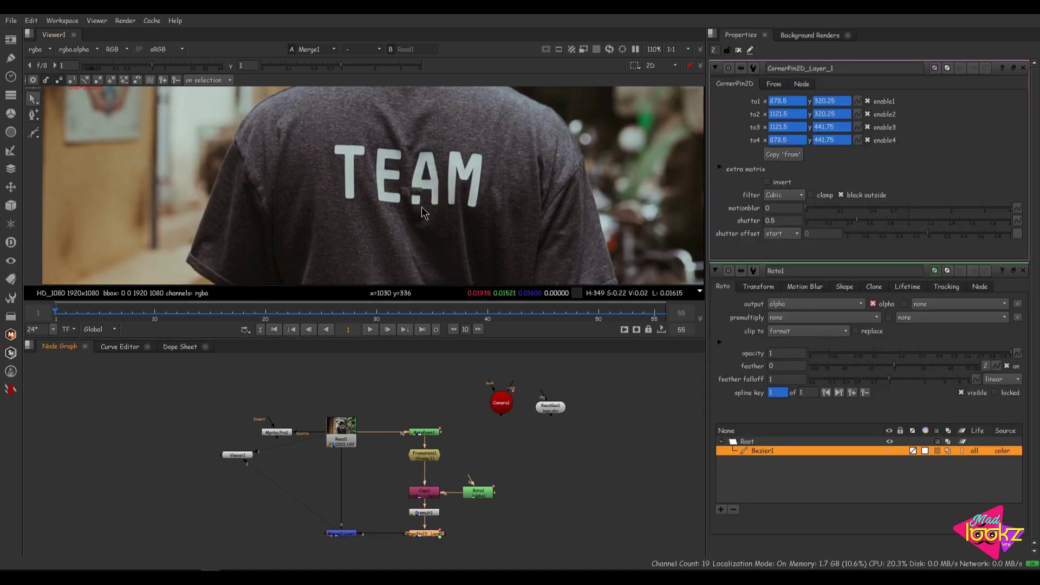
- Copy the corner pin's "to" values into its "from" points at frame 1
{"action": "middle_click_drag", "start_coordinate": [429, 192], "coordinate": [459, 201], "text": "alt"}
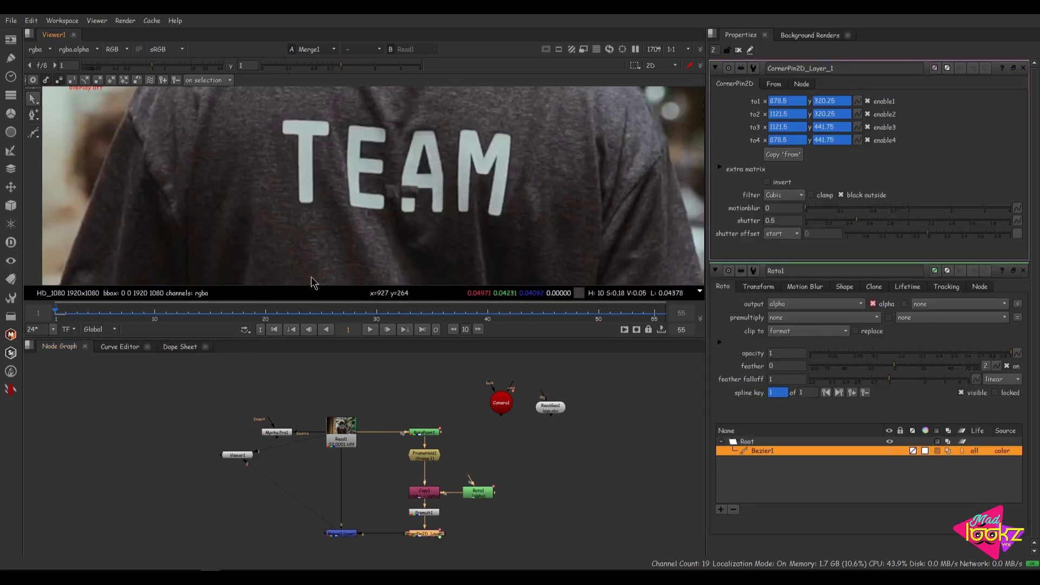
{"action": "left_click", "coordinate": [774, 83]}
{"action": "left_click", "coordinate": [805, 155]}
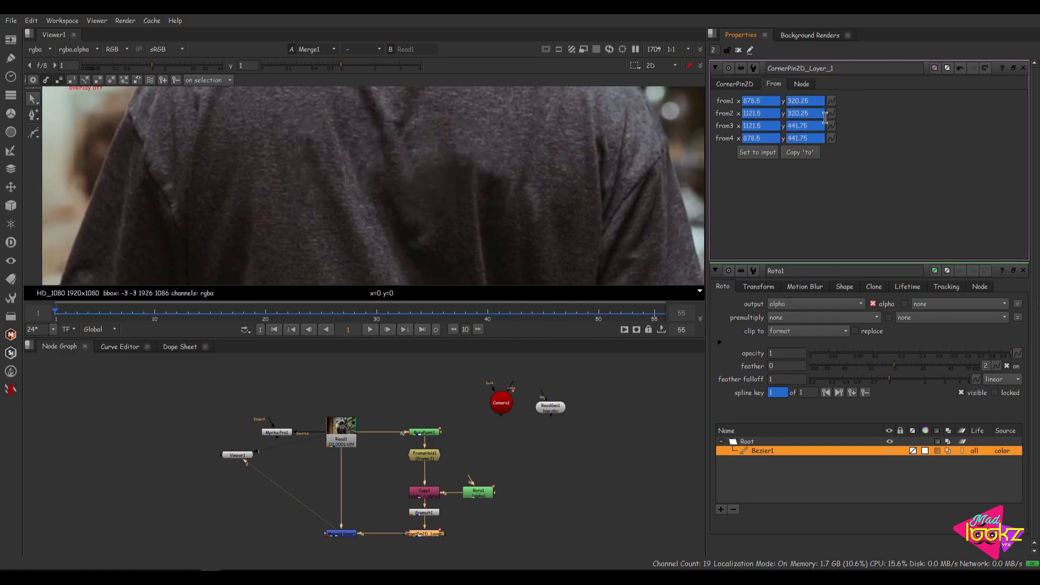
- Remove the animation from all four "from" points of the tracked corner pin
{"action": "left_click", "coordinate": [830, 101]}
{"action": "left_click", "coordinate": [866, 131]}
{"action": "left_click", "coordinate": [831, 114]}
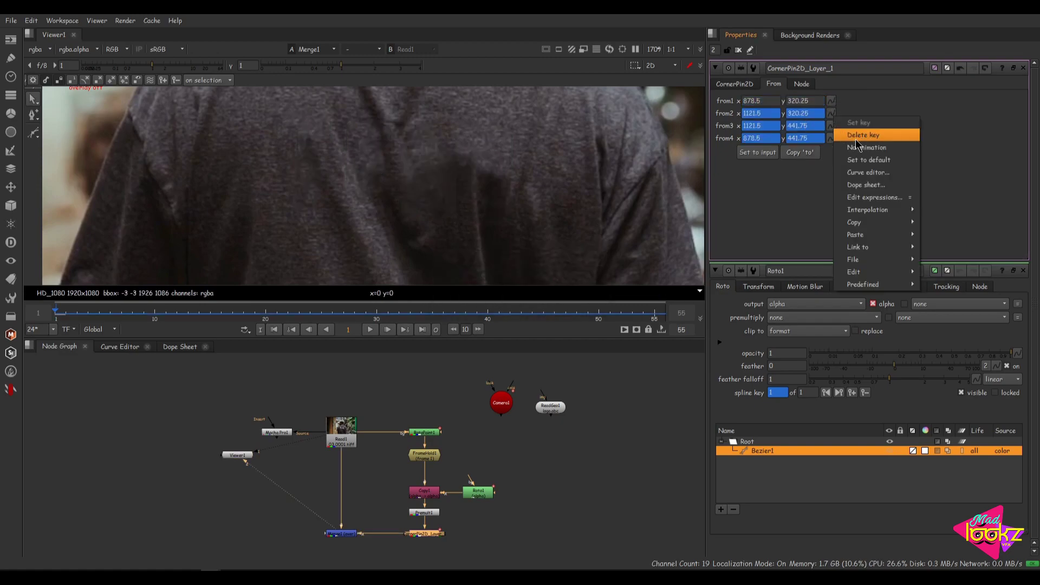
{"action": "left_click", "coordinate": [867, 143]}
{"action": "left_click", "coordinate": [831, 126]}
{"action": "left_click", "coordinate": [866, 157]}
{"action": "left_click", "coordinate": [831, 138]}
{"action": "left_click", "coordinate": [850, 174]}
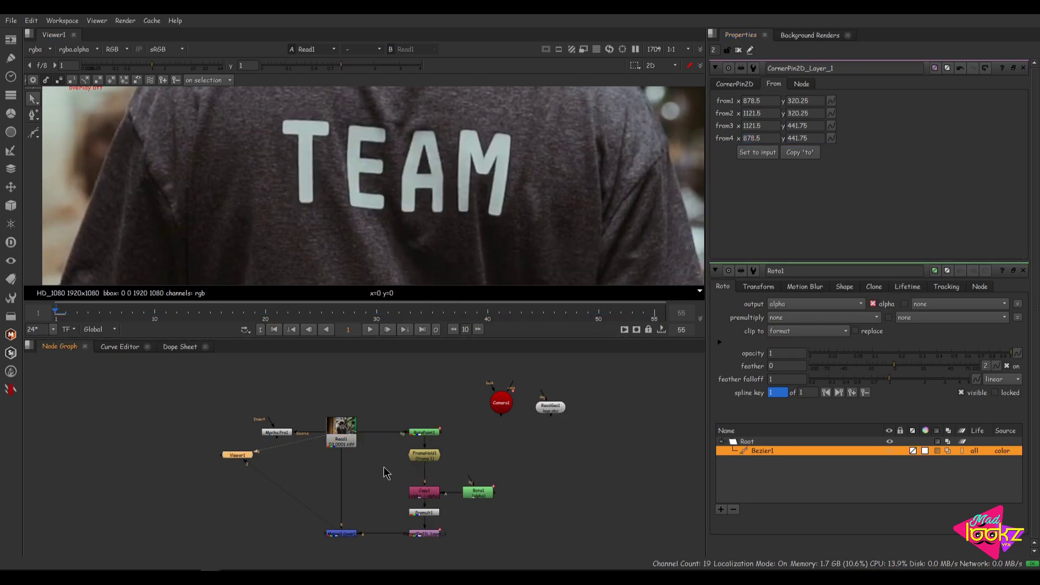
- Review the patched merge against the original plate from frame 1 through frame 52
{"action": "scroll", "coordinate": [434, 200], "scroll_direction": "down", "scroll_amount": 3}
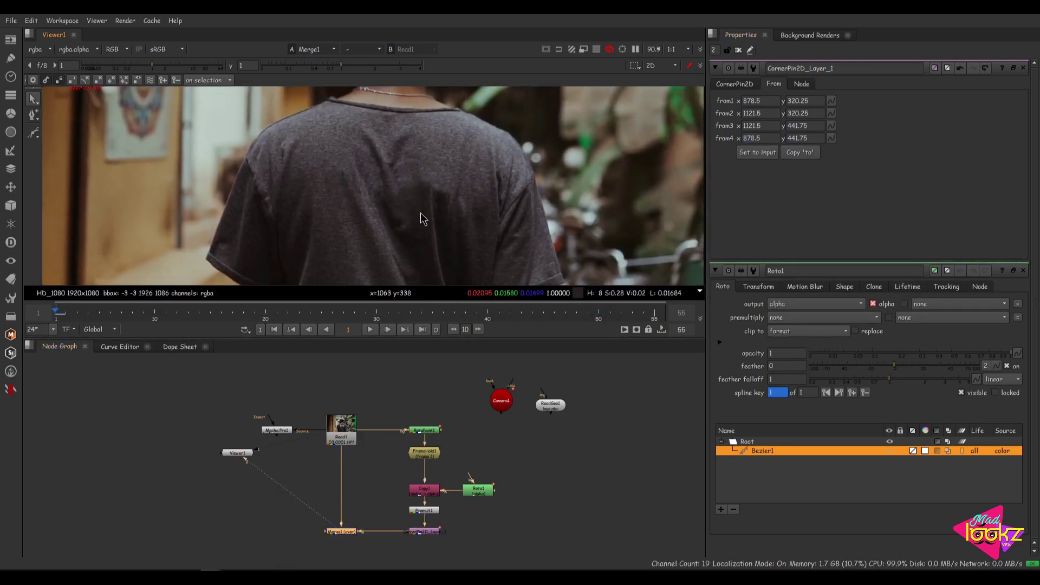
{"action": "key", "text": "l"}
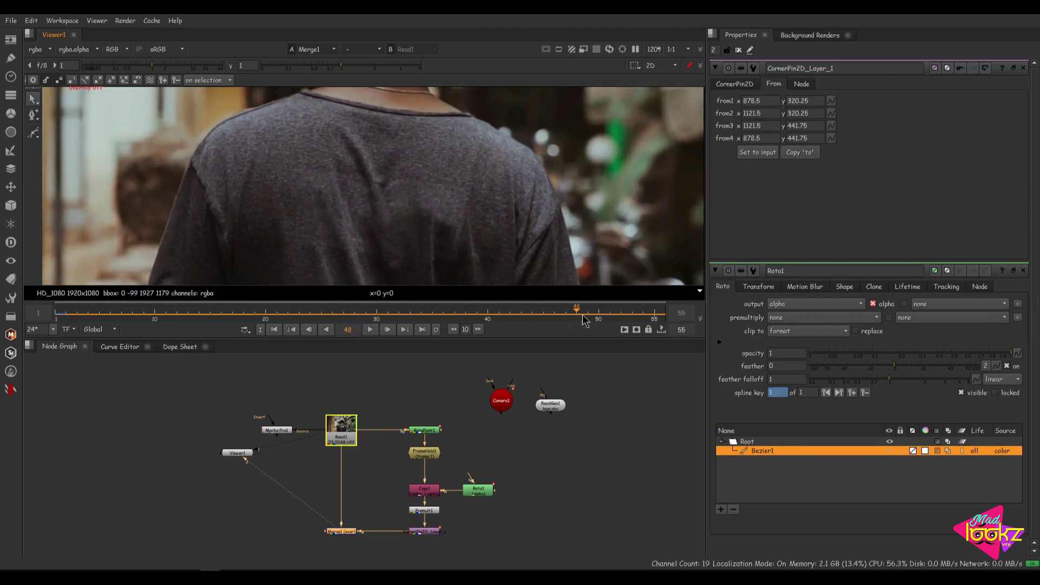
{"action": "left_click", "coordinate": [625, 320]}
- Insert a Grade node directly below the FrameHold and set a keyframe on its gain at frame 1
{"action": "left_click", "coordinate": [457, 433]}
{"action": "left_click", "coordinate": [428, 459]}
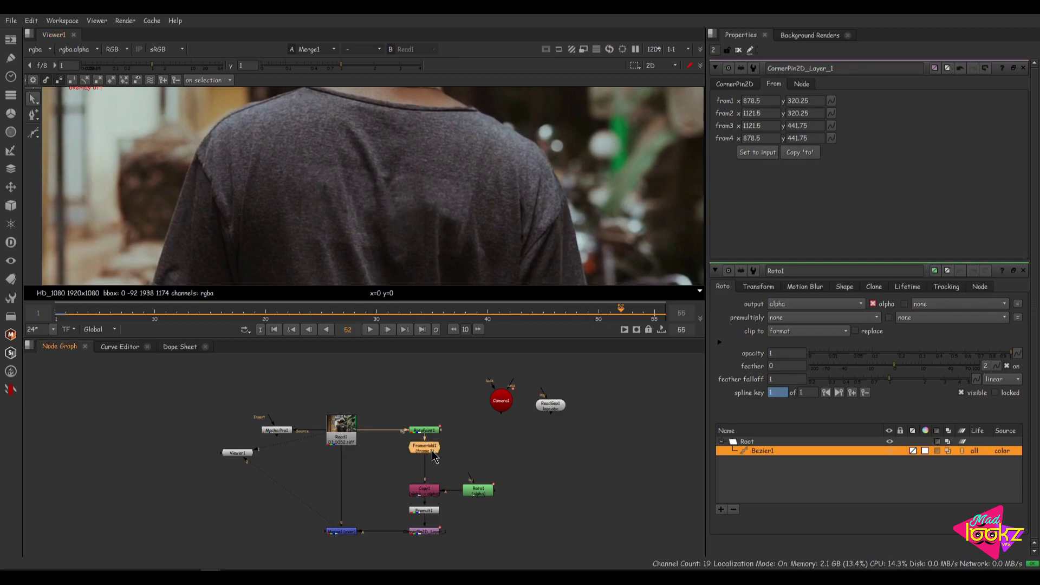
{"action": "key", "text": "g"}
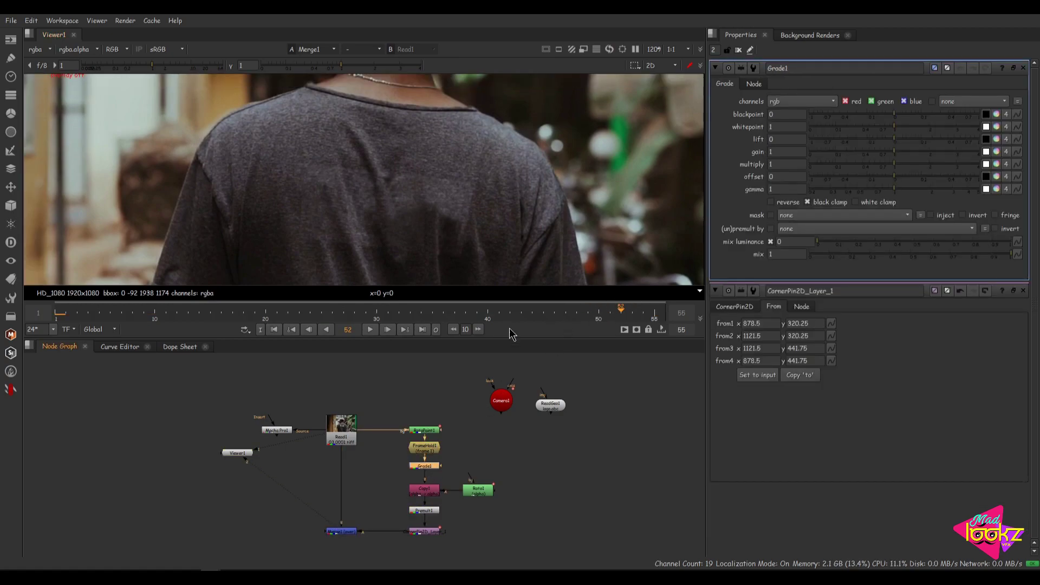
{"action": "left_click", "coordinate": [274, 330]}
{"action": "left_click", "coordinate": [1017, 152]}
{"action": "left_click", "coordinate": [960, 187]}
- Lower the Grade node's gain to 0.76 at frame 55 to match the patch to the shirt
{"action": "left_click", "coordinate": [659, 315]}
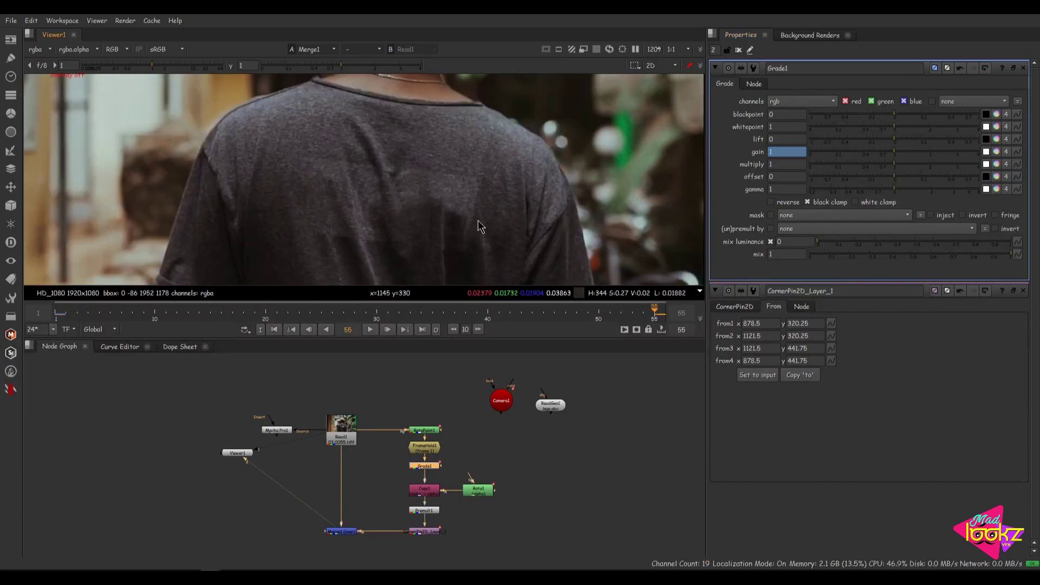
{"action": "scroll", "coordinate": [475, 220], "scroll_direction": "up", "scroll_amount": 2}
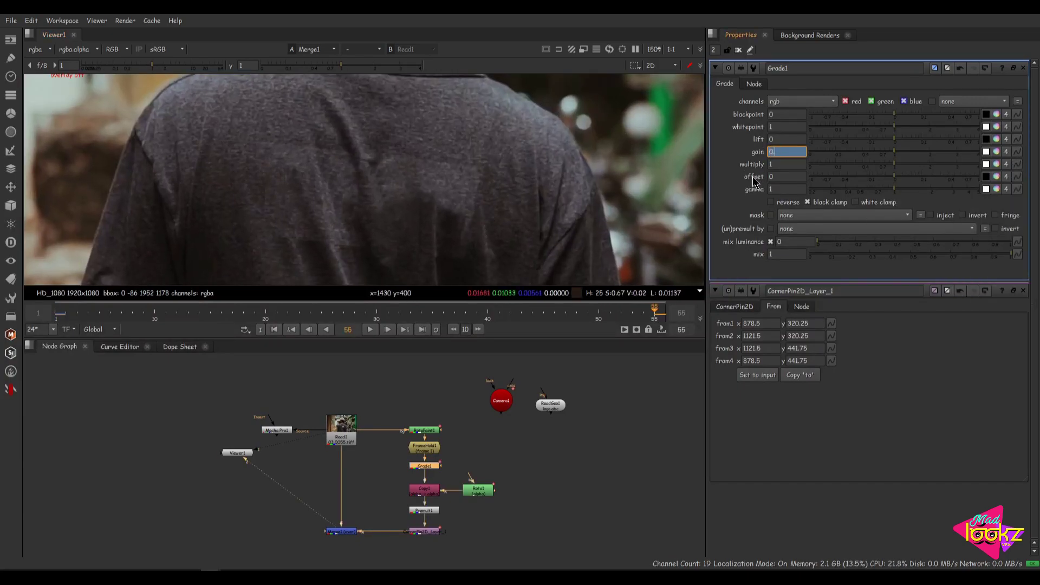
{"action": "key", "text": "Return"}
{"action": "type", "text": "0.9"}
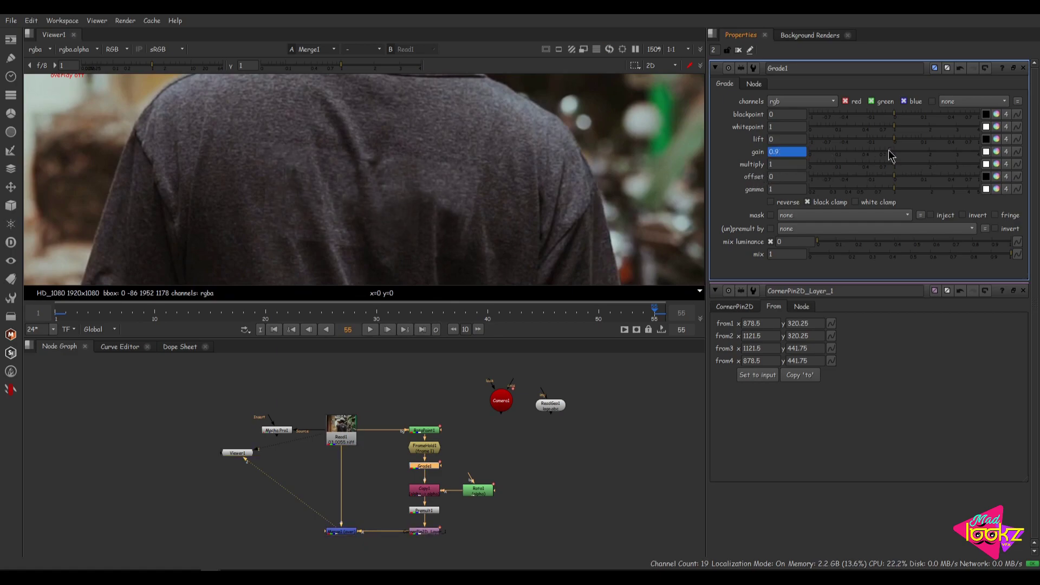
{"action": "left_click_drag", "start_coordinate": [885, 151], "coordinate": [883, 152]}
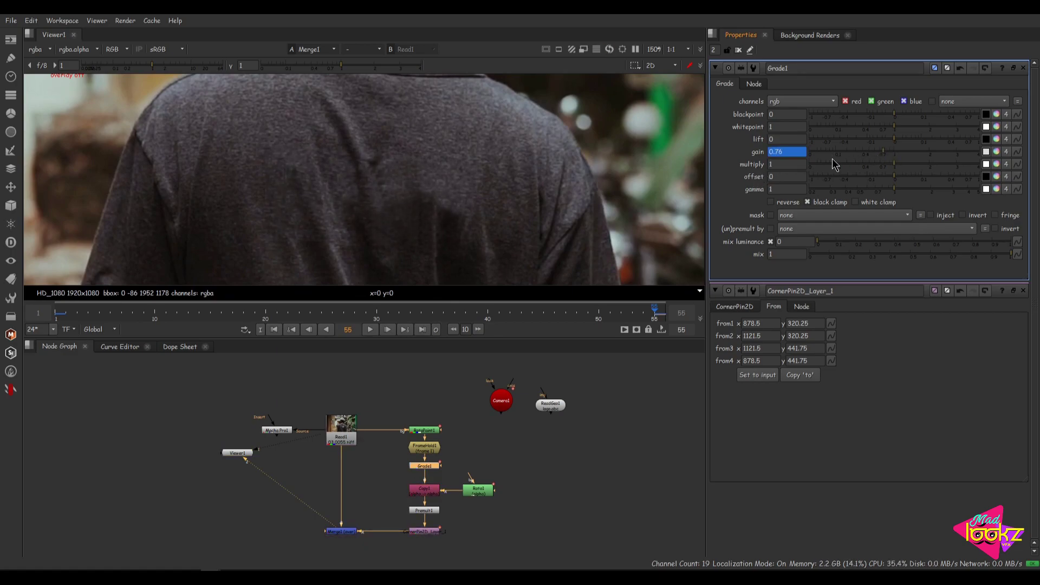
{"action": "scroll", "coordinate": [554, 218], "scroll_direction": "down", "scroll_amount": 3}
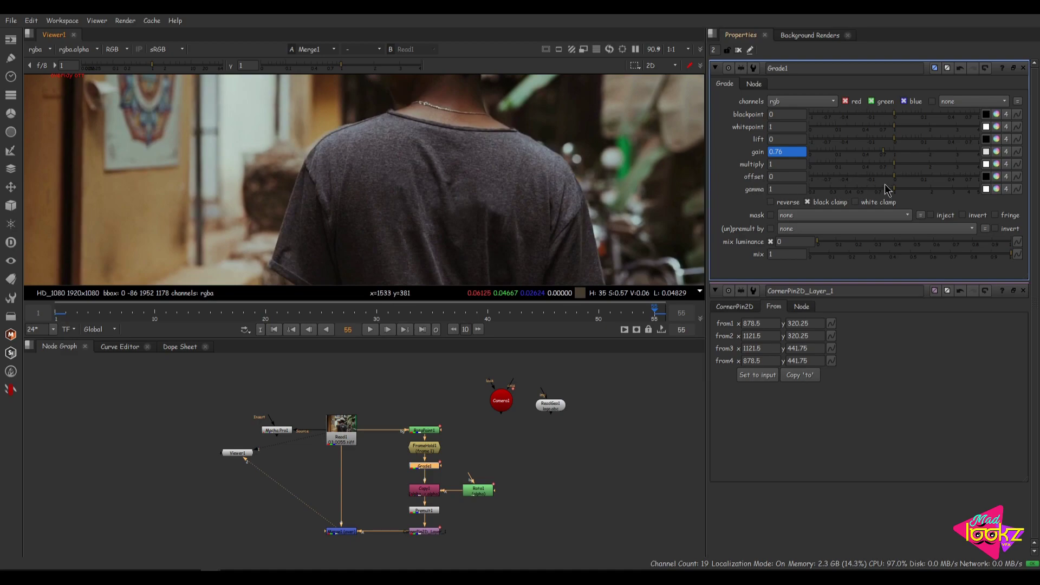
- Try a gamma of 1.02, restore it to 1, set multiply to 0.94, and reopen the multiply value at frame 1
{"action": "left_click_drag", "start_coordinate": [894, 191], "coordinate": [896, 191]}
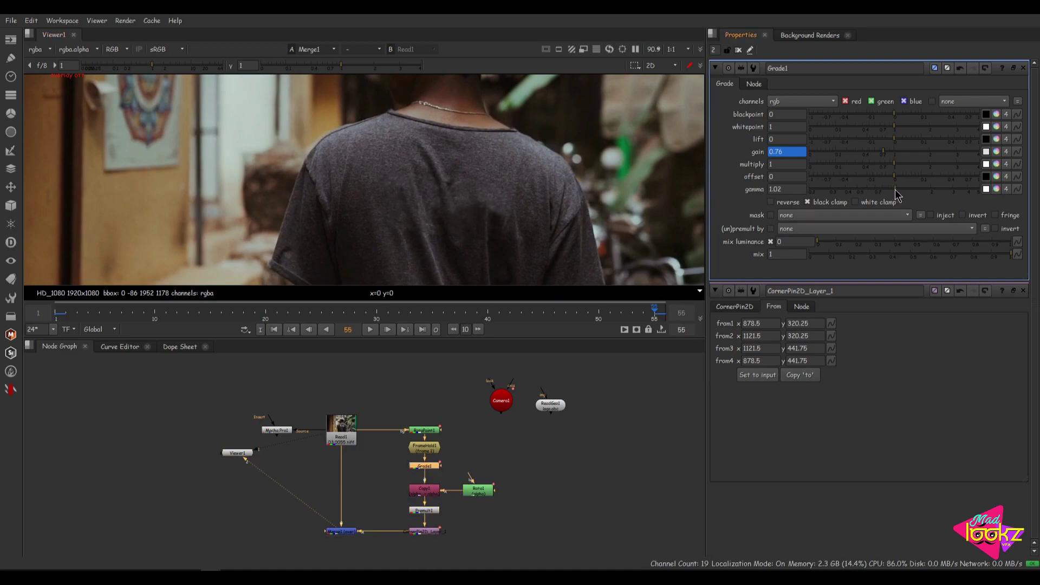
{"action": "left_click", "coordinate": [895, 191]}
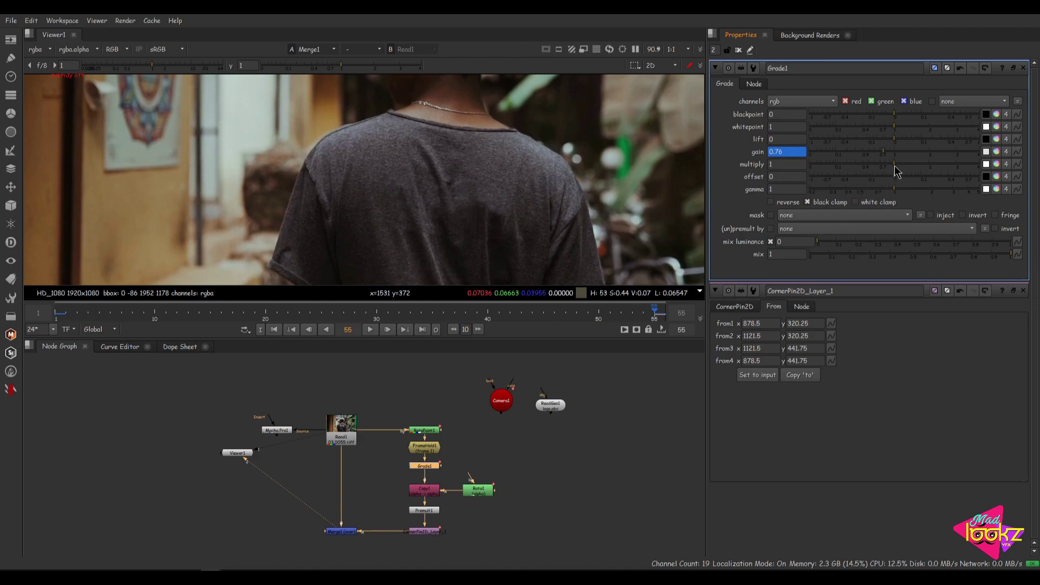
{"action": "left_click_drag", "start_coordinate": [894, 164], "coordinate": [892, 163]}
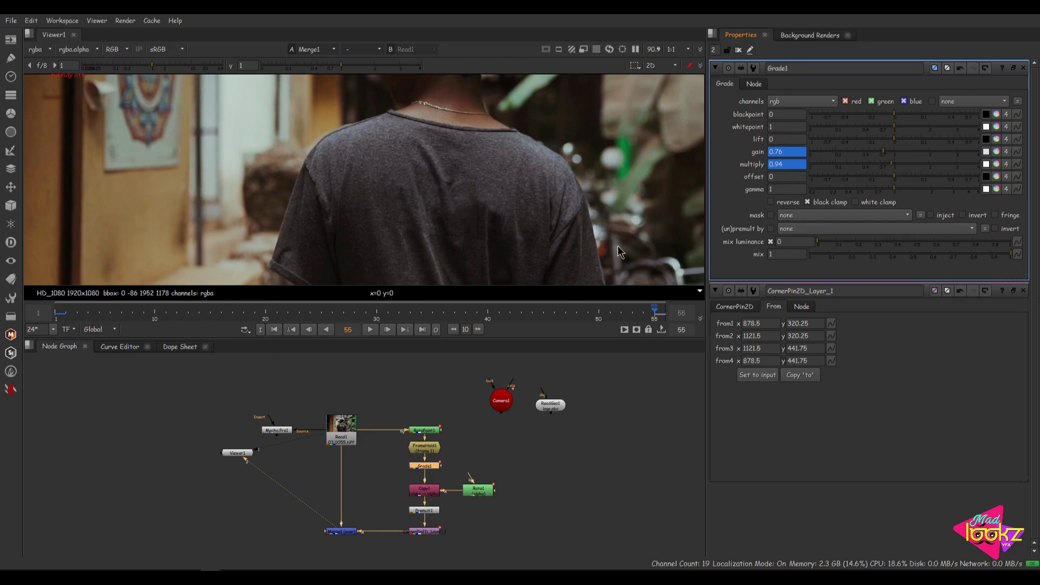
{"action": "left_click", "coordinate": [274, 329]}
{"action": "left_click", "coordinate": [792, 164]}
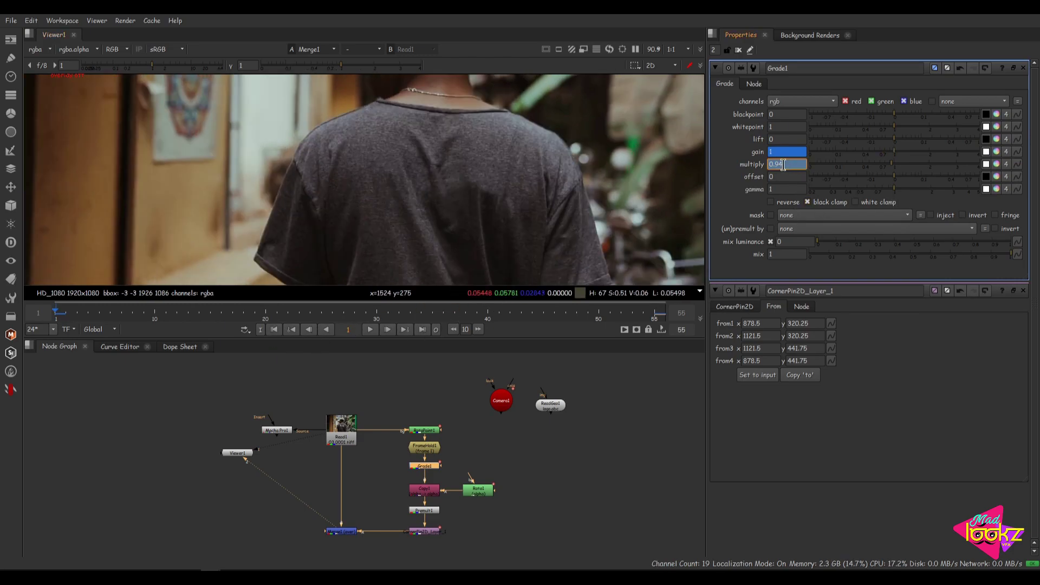
{"action": "left_click", "coordinate": [405, 329]}
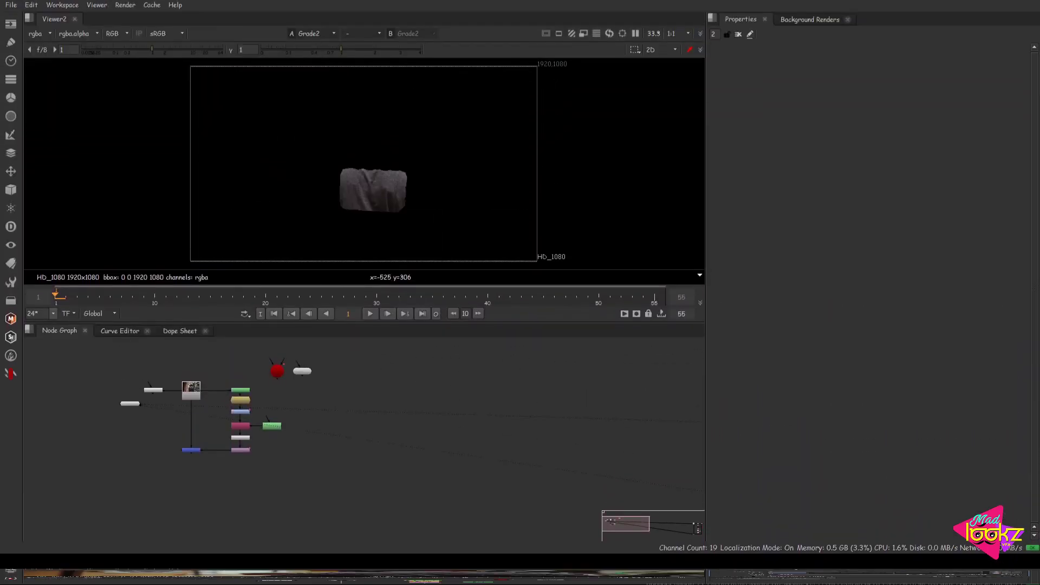
- Duplicate the Read and Merge nodes into an empty area of the node graph
{"action": "left_click_drag", "start_coordinate": [221, 379], "coordinate": [176, 488]}
{"action": "key", "text": "ctrl+c"}
{"action": "middle_click_drag", "start_coordinate": [471, 408], "coordinate": [399, 455]}
{"action": "key", "text": "ctrl+v"}
{"action": "left_click_drag", "start_coordinate": [463, 415], "coordinate": [380, 392]}
{"action": "left_click", "coordinate": [390, 443]}
{"action": "middle_click_drag", "start_coordinate": [390, 443], "coordinate": [386, 448]}
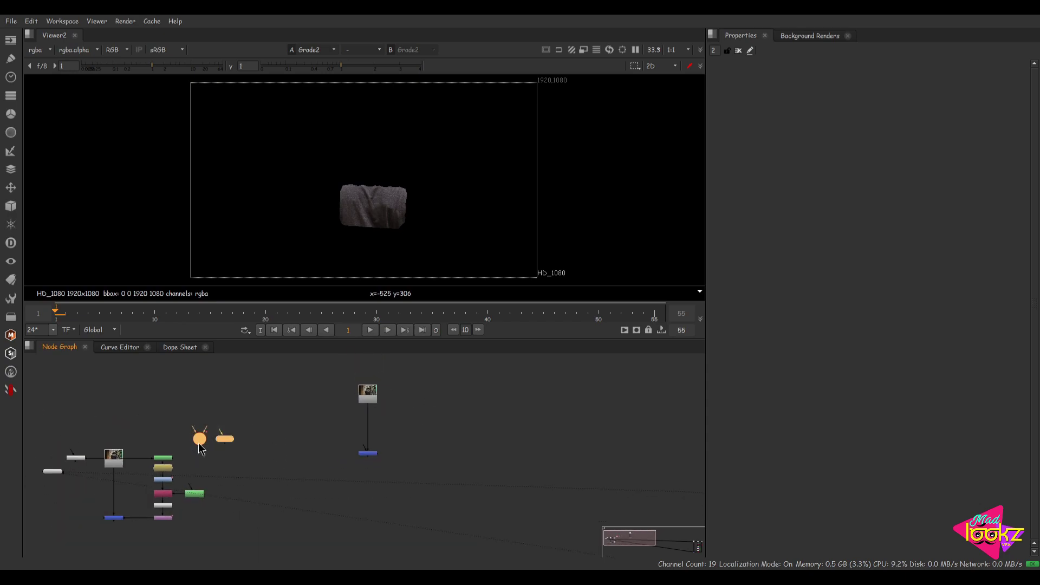
- Place copies of the Camera and ReadGeo nodes beside the duplicated Read and open their properties
{"action": "scroll", "coordinate": [433, 411], "scroll_direction": "up", "scroll_amount": 4}
{"action": "double_click", "coordinate": [546, 405]}
{"action": "left_click", "coordinate": [497, 408]}
{"action": "double_click", "coordinate": [497, 407]}
{"action": "scroll", "coordinate": [448, 436], "scroll_direction": "down", "scroll_amount": 2}
- Add a ScanlineRender node below the copied camera
{"action": "left_click", "coordinate": [444, 463]}
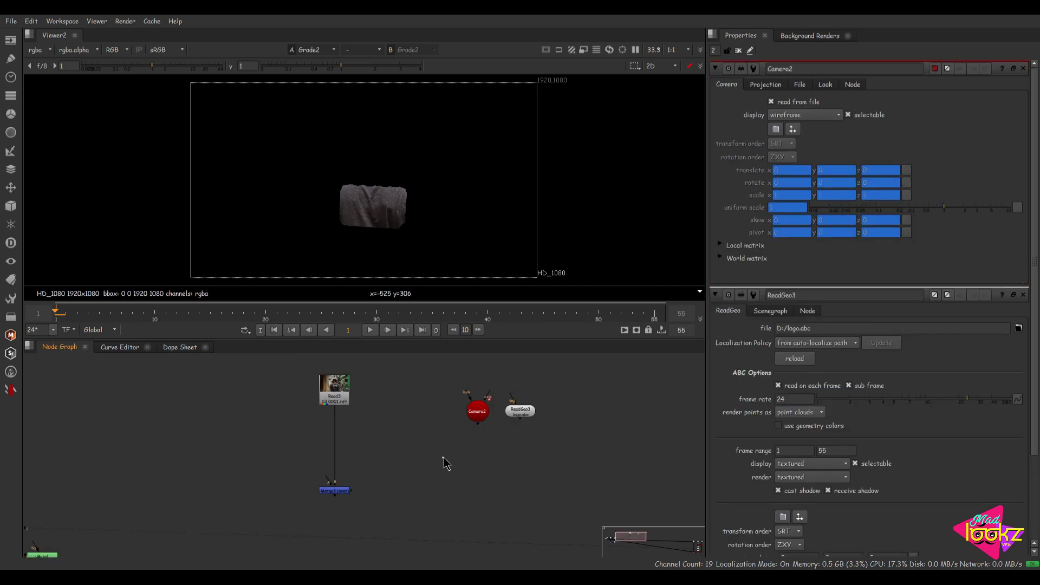
{"action": "key", "text": "Tab"}
{"action": "type", "text": "scan"}
{"action": "key", "text": "Return"}
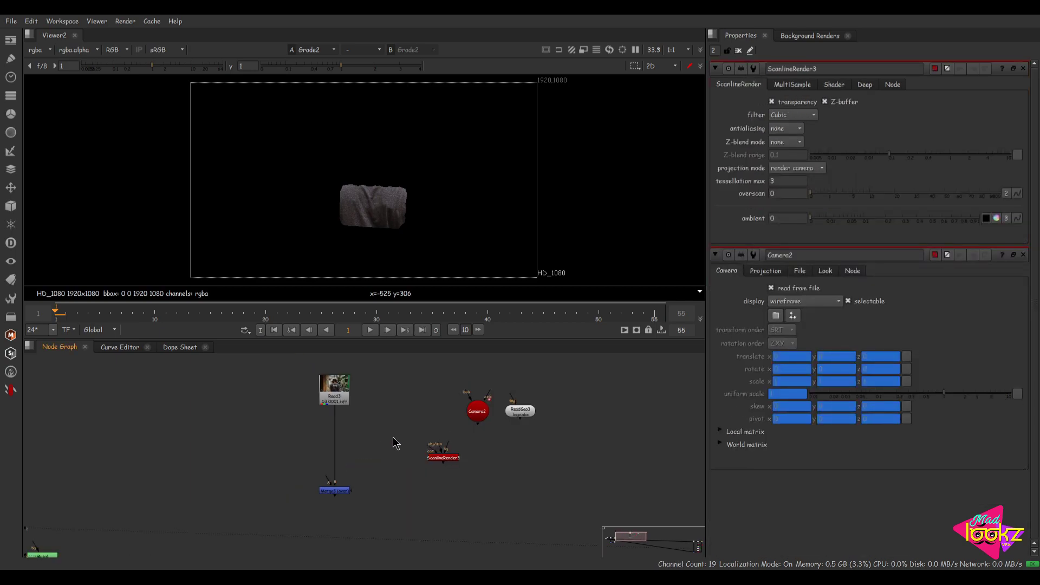
- Add a Project3D node between the duplicated Read and the ScanlineRender
{"action": "key", "text": "Tab"}
{"action": "type", "text": "fra"}
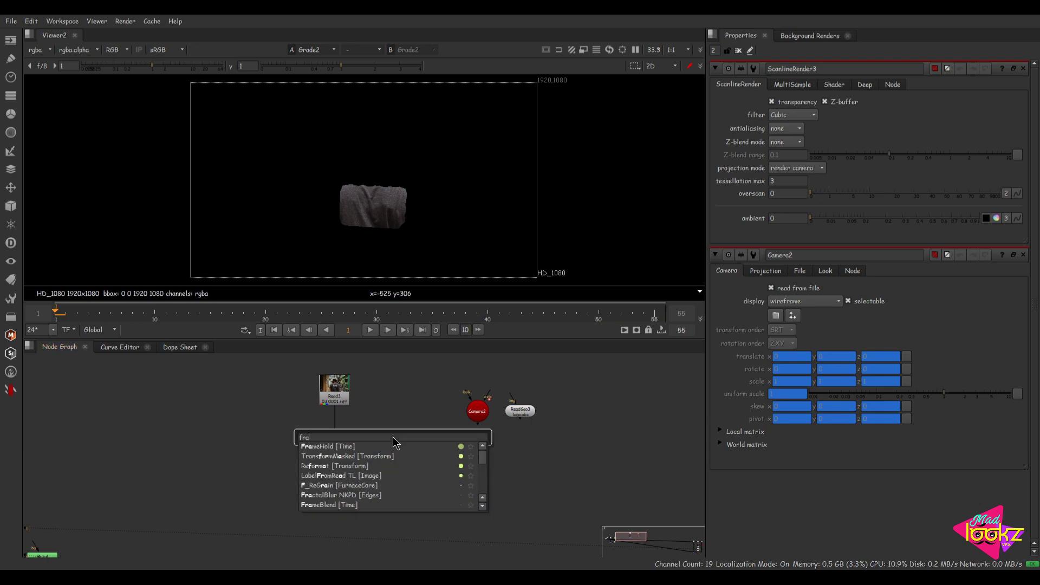
{"action": "key", "text": "BackSpace"}
{"action": "key", "text": "BackSpace"}
{"action": "key", "text": "BackSpace"}
{"action": "type", "text": "proje"}
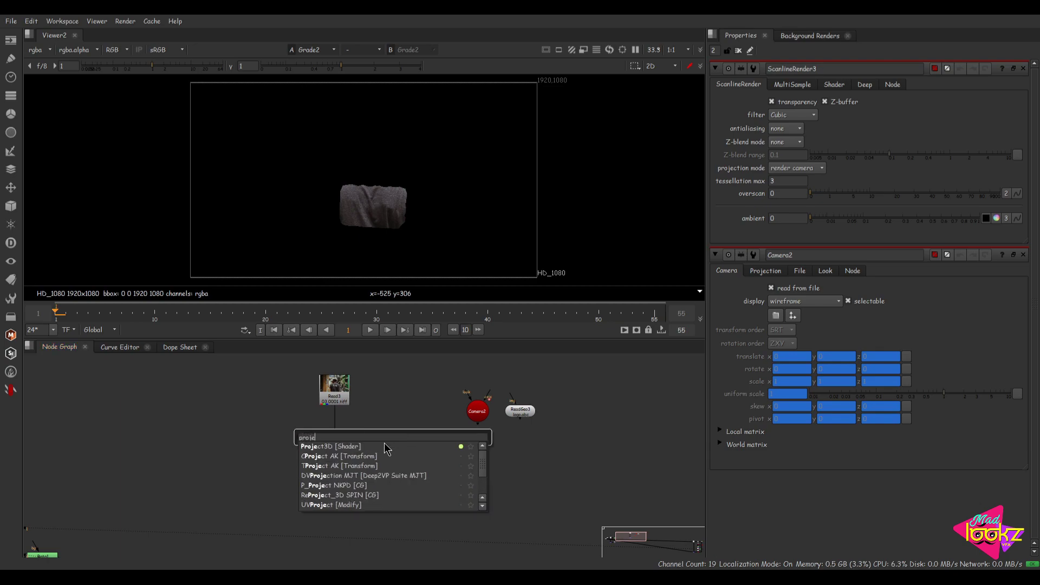
{"action": "key", "text": "Return"}
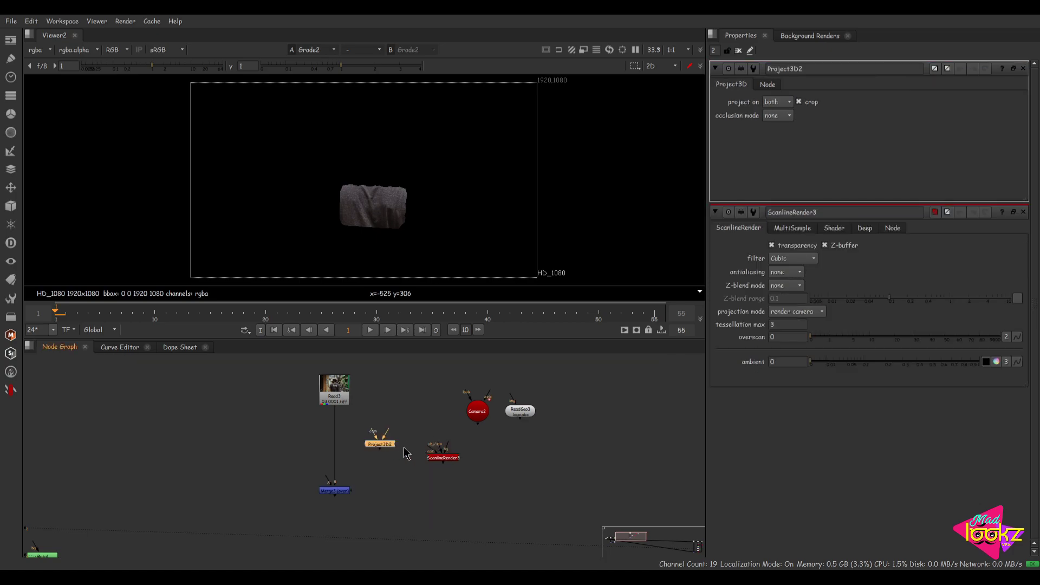
- Chain Project3D, ReadGeo and ScanlineRender into the Merge's A input, and connect the camera to the ScanlineRender
{"action": "left_click_drag", "start_coordinate": [448, 462], "coordinate": [500, 433]}
{"action": "scroll", "coordinate": [336, 481], "scroll_direction": "up", "scroll_amount": 3}
{"action": "scroll", "coordinate": [464, 501], "scroll_direction": "down", "scroll_amount": 1}
{"action": "left_click_drag", "start_coordinate": [549, 401], "coordinate": [548, 400]}
{"action": "left_click_drag", "start_coordinate": [615, 395], "coordinate": [473, 451]}
{"action": "left_click_drag", "start_coordinate": [473, 414], "coordinate": [470, 404]}
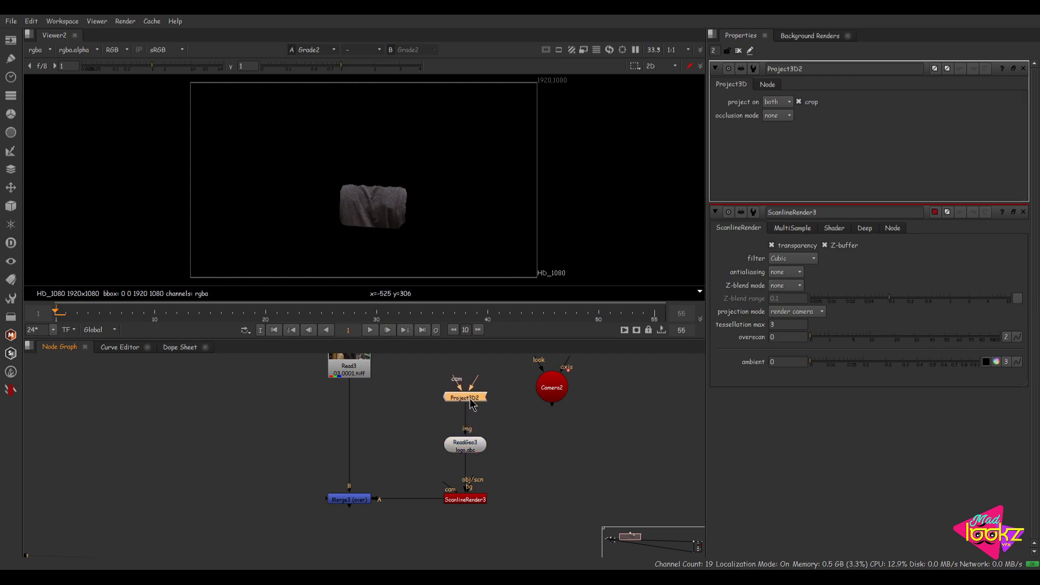
{"action": "left_click_drag", "start_coordinate": [552, 404], "coordinate": [585, 507]}
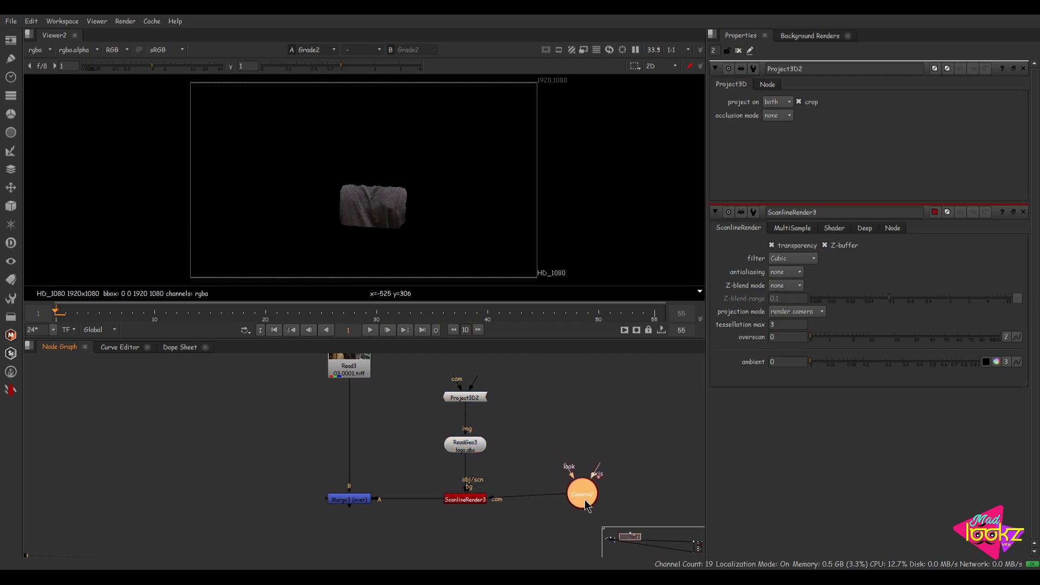
- Add a FrameHold set to frame 1 and connect it between the camera and the Project3D cam input
{"action": "left_click", "coordinate": [551, 466]}
{"action": "key", "text": "Tab"}
{"action": "type", "text": "fra"}
{"action": "left_click", "coordinate": [487, 433]}
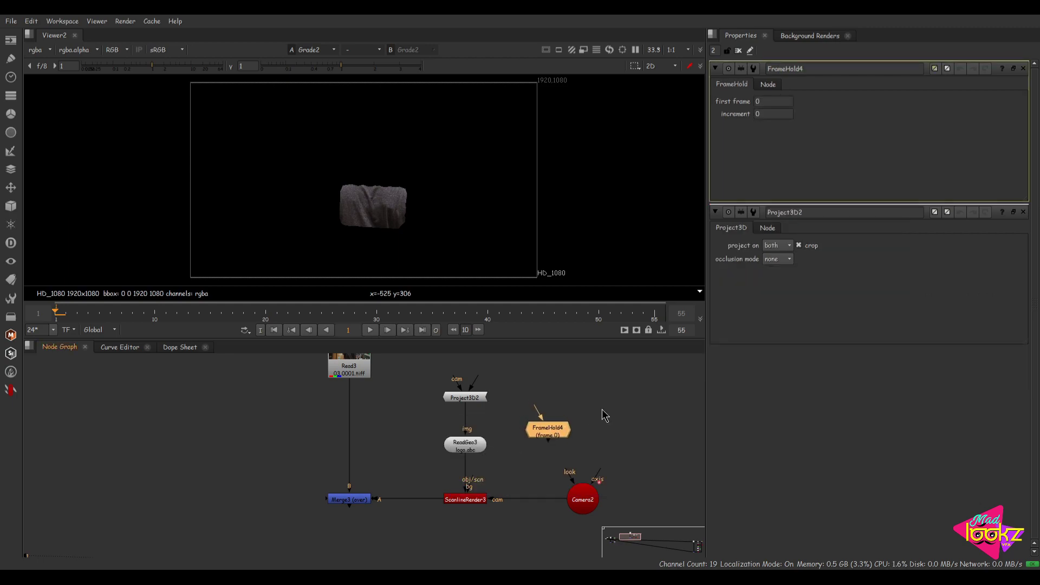
{"action": "left_click_drag", "start_coordinate": [548, 424], "coordinate": [592, 414]}
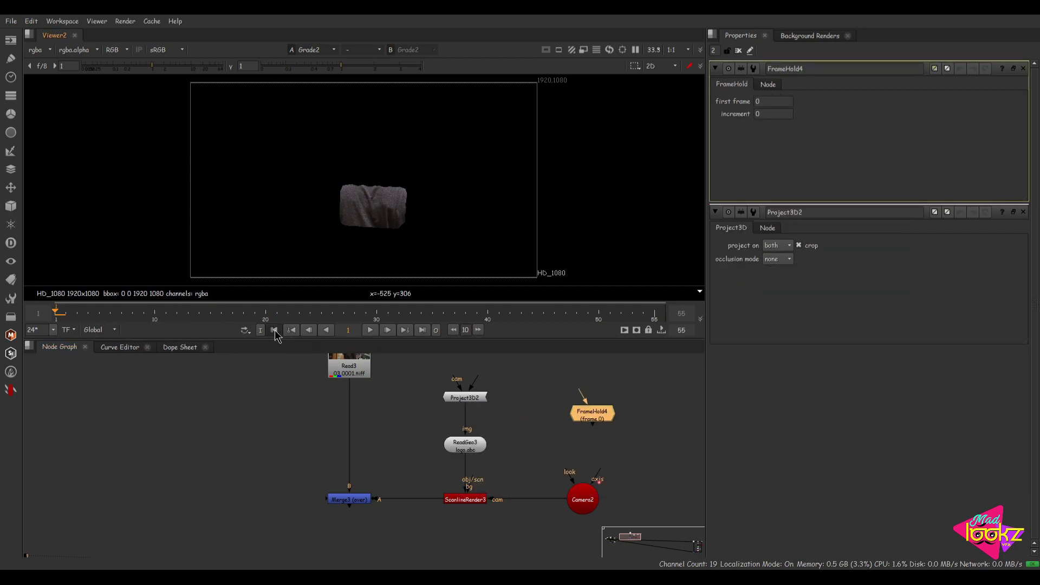
{"action": "left_click_drag", "start_coordinate": [592, 424], "coordinate": [598, 495]}
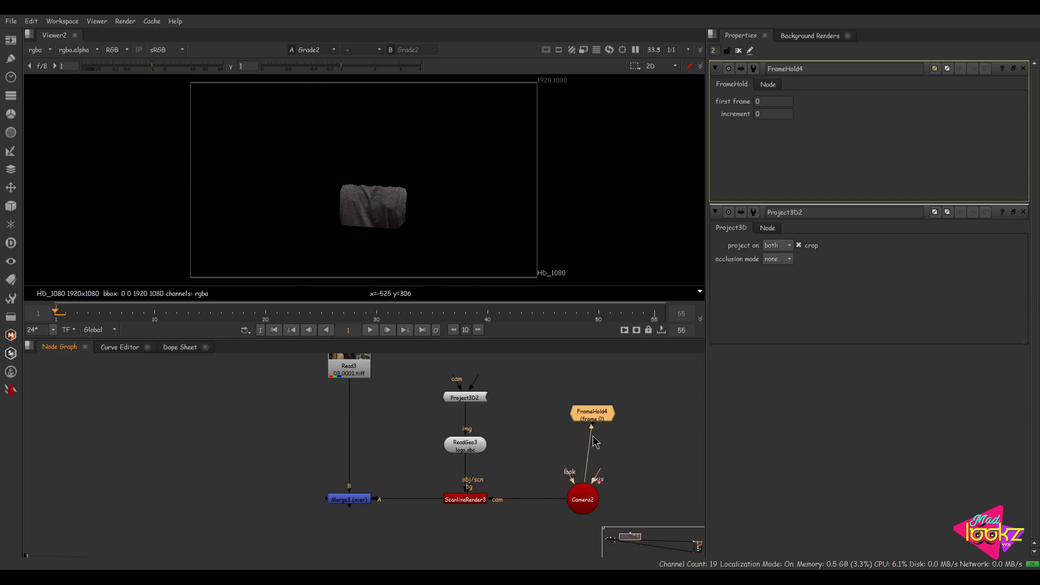
{"action": "left_click_drag", "start_coordinate": [588, 416], "coordinate": [577, 398]}
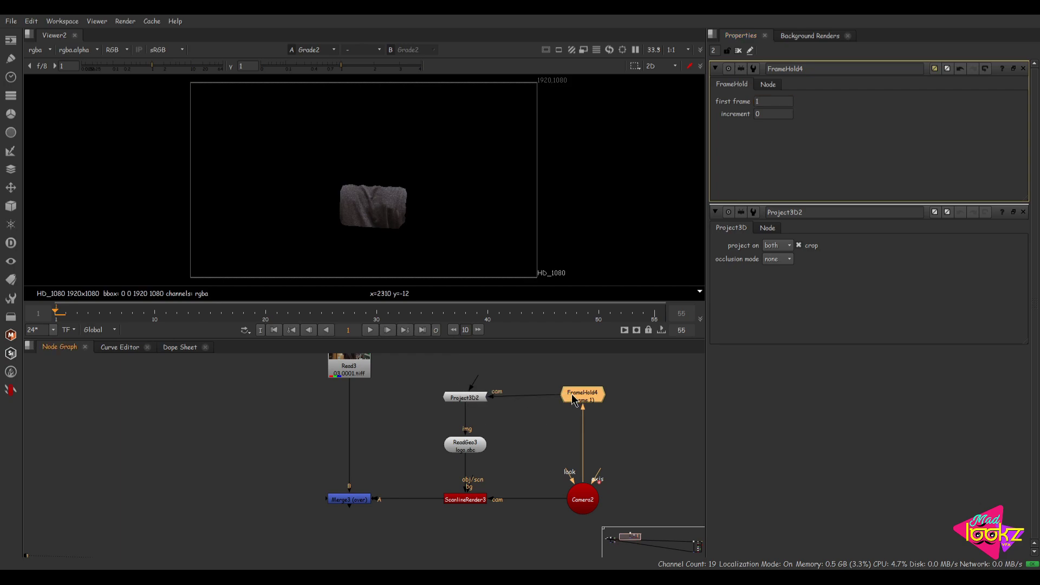
- Show the new Merge in the viewer with the duplicated Read as its comparison input
{"action": "scroll", "coordinate": [442, 418], "scroll_direction": "down", "scroll_amount": 3}
{"action": "left_click", "coordinate": [385, 384]}
{"action": "key", "text": "1"}
{"action": "left_click_drag", "start_coordinate": [424, 434], "coordinate": [349, 512]}
{"action": "key", "text": "2"}
{"action": "left_click", "coordinate": [401, 434]}
{"action": "scroll", "coordinate": [377, 202], "scroll_direction": "up", "scroll_amount": 3}
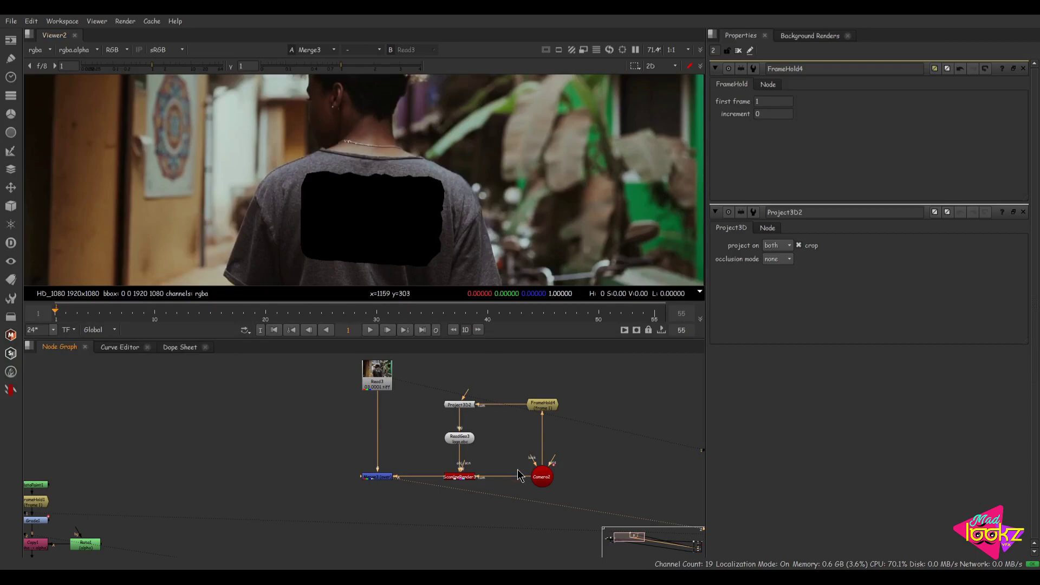
- Connect the duplicated Read to the Project3D image input and check the merged result up to frame 44
{"action": "left_click", "coordinate": [379, 372]}
{"action": "key", "text": "1"}
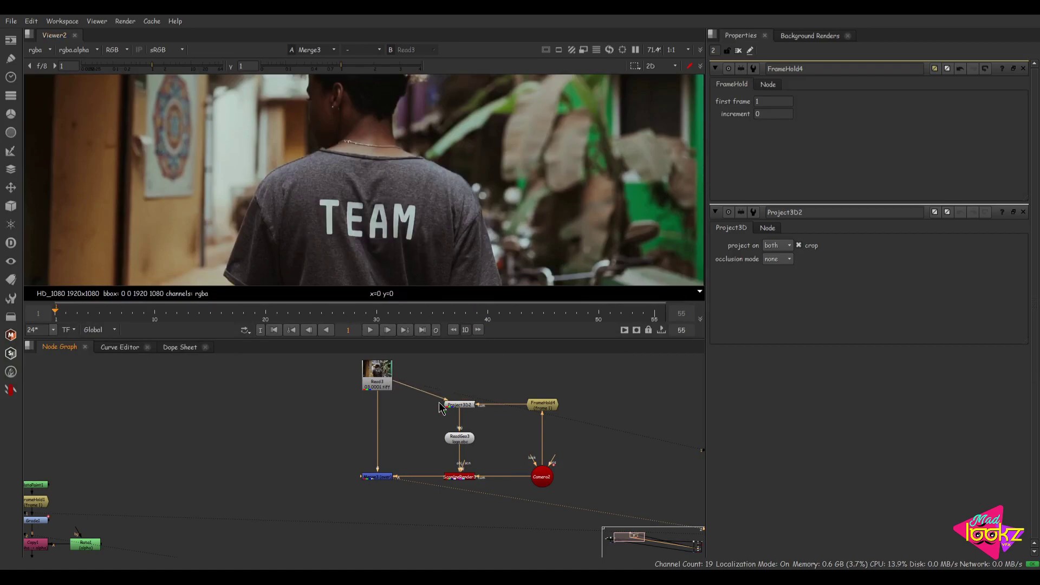
{"action": "left_click", "coordinate": [377, 477]}
{"action": "key", "text": "1"}
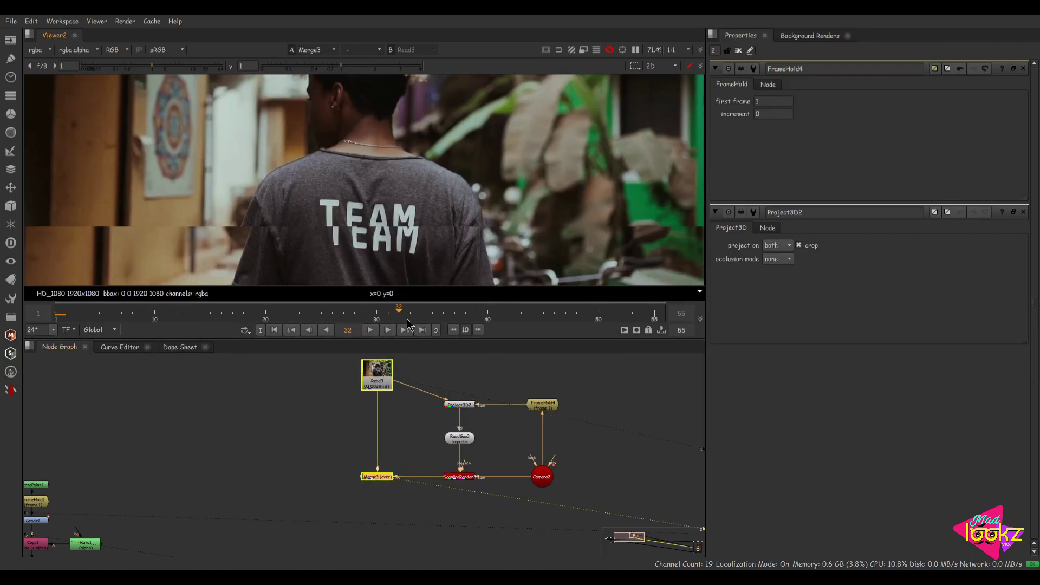
{"action": "left_click", "coordinate": [418, 320]}
{"action": "left_click", "coordinate": [532, 317]}
- View the ScanlineRender output on its own at frame 44
{"action": "left_click", "coordinate": [490, 464]}
{"action": "left_click", "coordinate": [459, 476]}
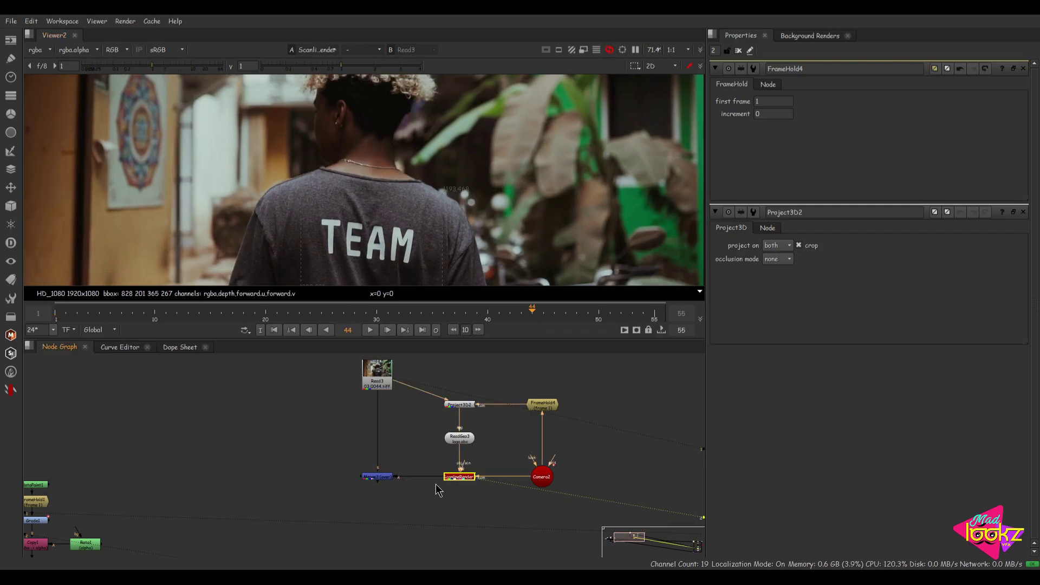
{"action": "key", "text": "1"}
{"action": "scroll", "coordinate": [417, 187], "scroll_direction": "up", "scroll_amount": 4}
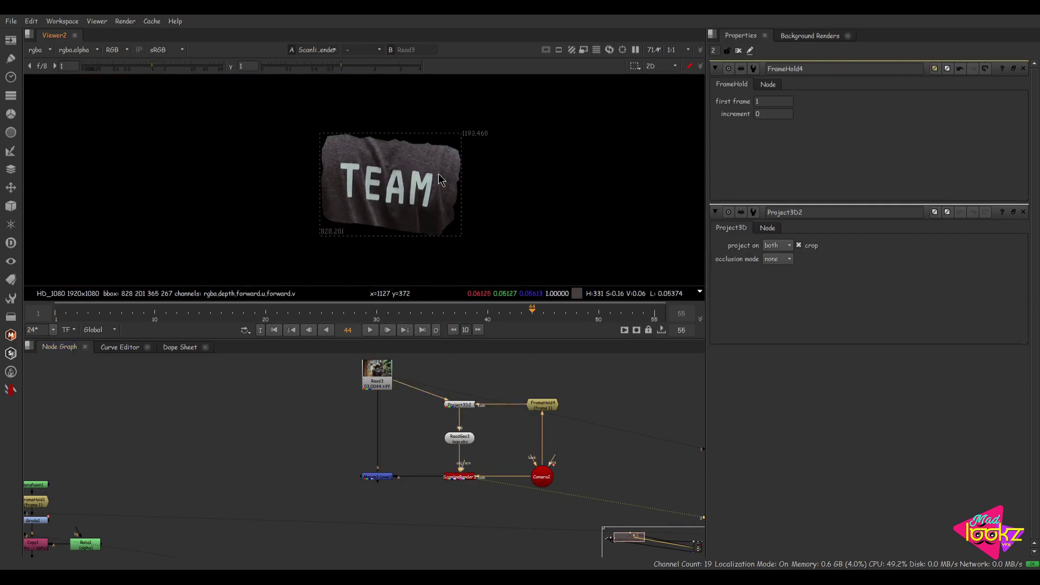
- Open the ReadGeo properties and examine the projected mesh up close in the 3D view
{"action": "double_click", "coordinate": [460, 438]}
{"action": "middle_click_drag", "start_coordinate": [385, 154], "coordinate": [561, 127], "text": "alt"}
{"action": "scroll", "coordinate": [396, 185], "scroll_direction": "up", "scroll_amount": 8}
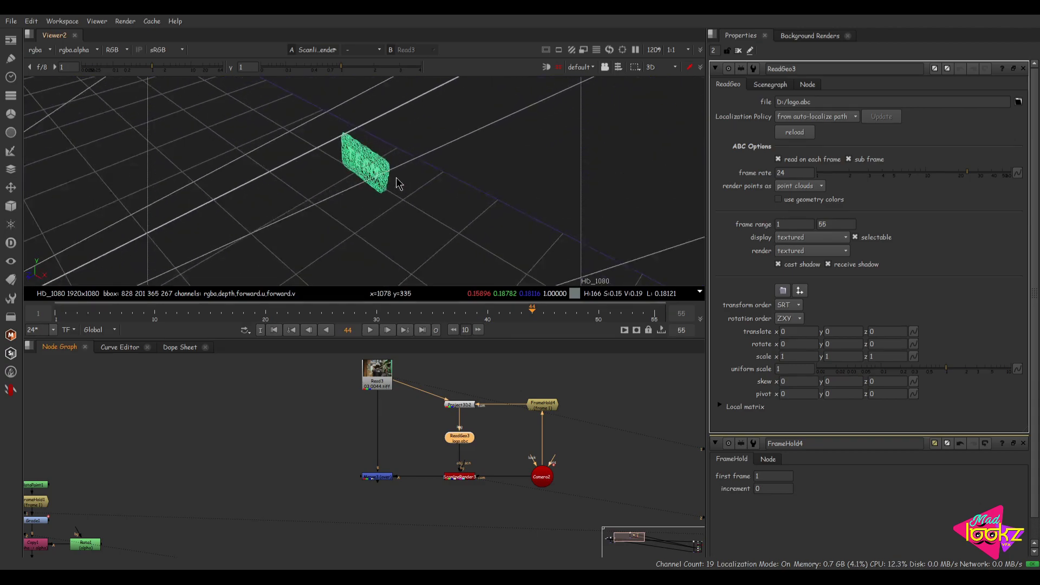
{"action": "left_click_drag", "start_coordinate": [352, 241], "coordinate": [517, 153], "text": "ctrl"}
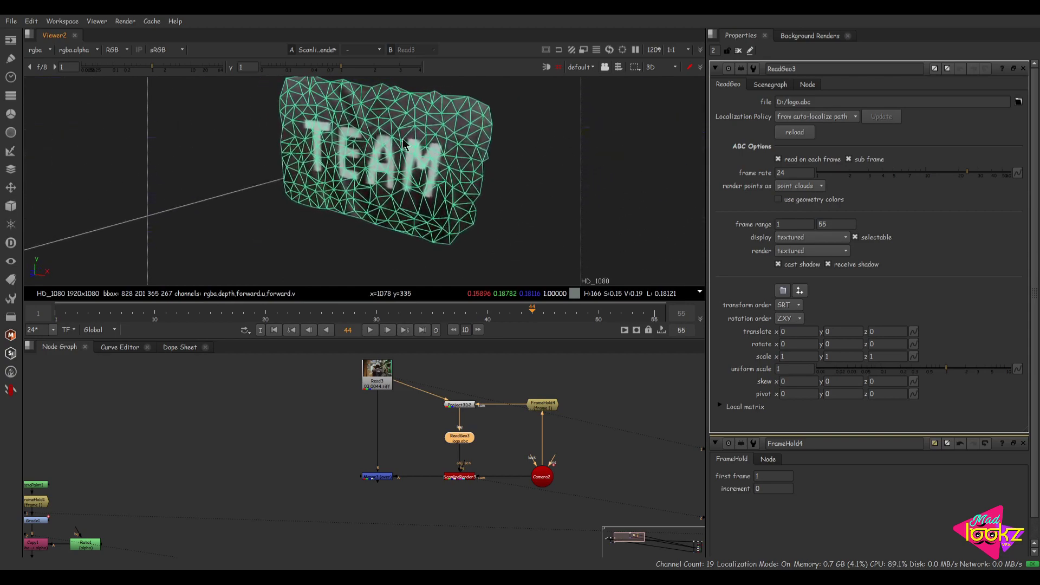
- Return the viewer to 2D and play the ScanlineRender output to check the projected TEAM patch
{"action": "key", "text": "Tab"}
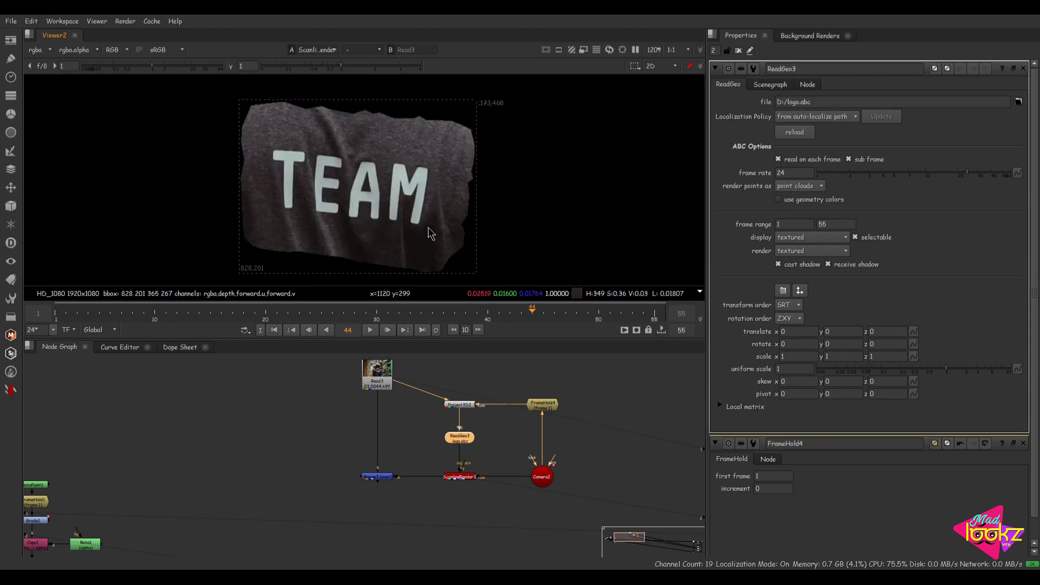
{"action": "left_click", "coordinate": [461, 476]}
{"action": "left_click", "coordinate": [371, 329]}
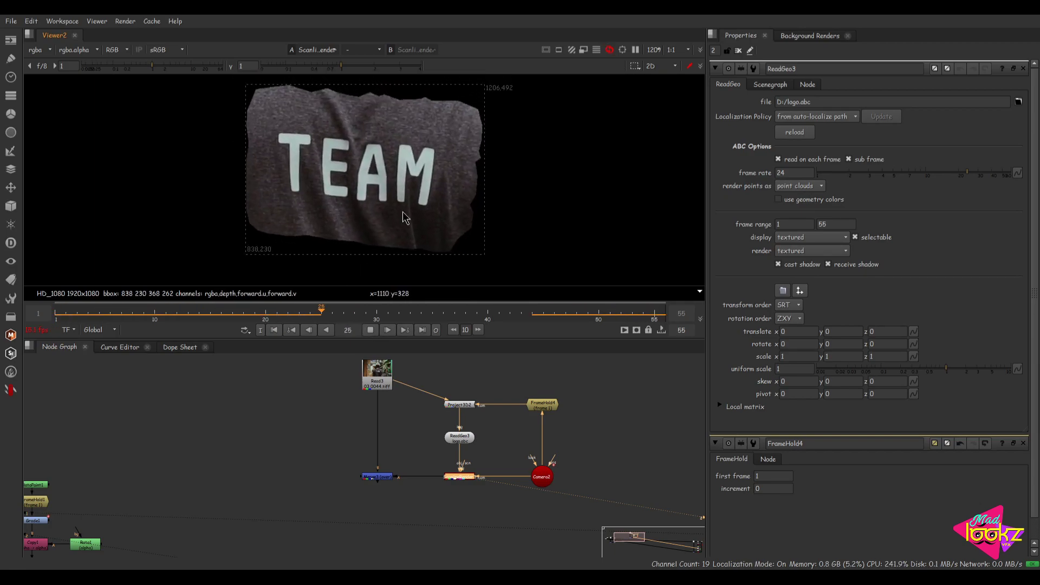
{"action": "left_click", "coordinate": [371, 329]}
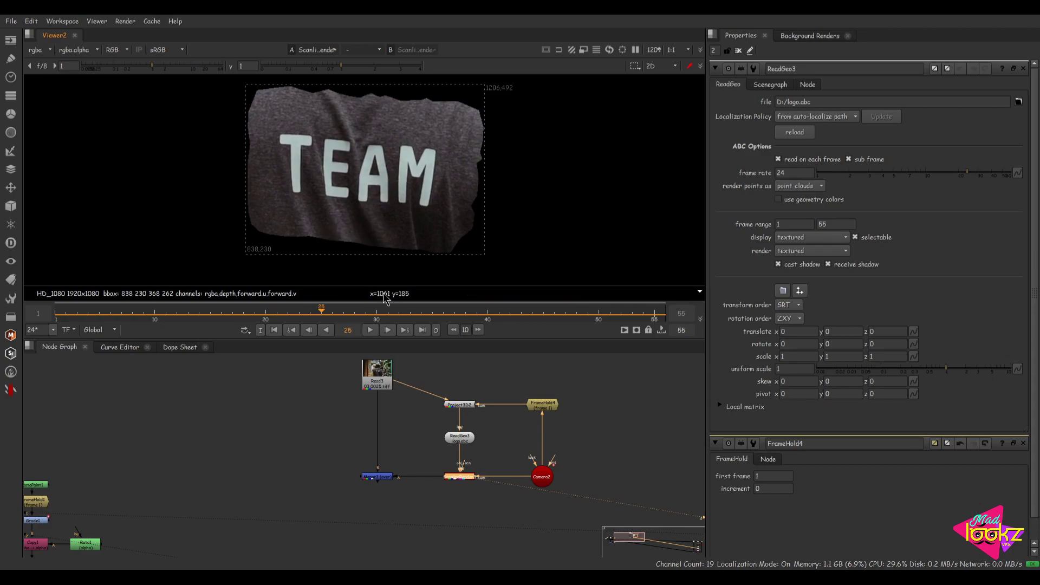
- Set the ScanlineRender's projection mode to uv and line up the duplicated Read with the Project3D node
{"action": "double_click", "coordinate": [464, 478]}
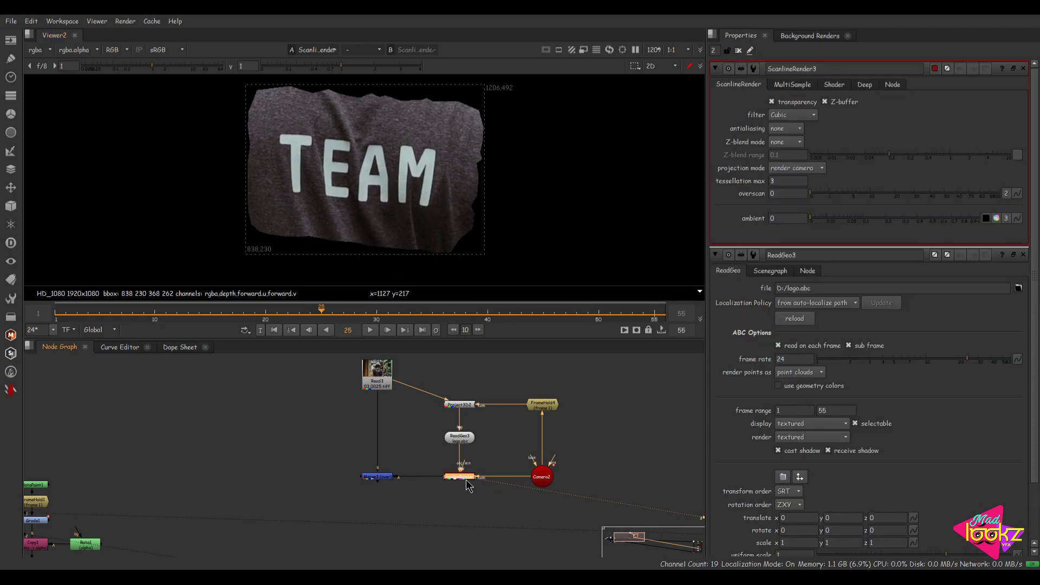
{"action": "left_click_drag", "start_coordinate": [380, 382], "coordinate": [380, 411]}
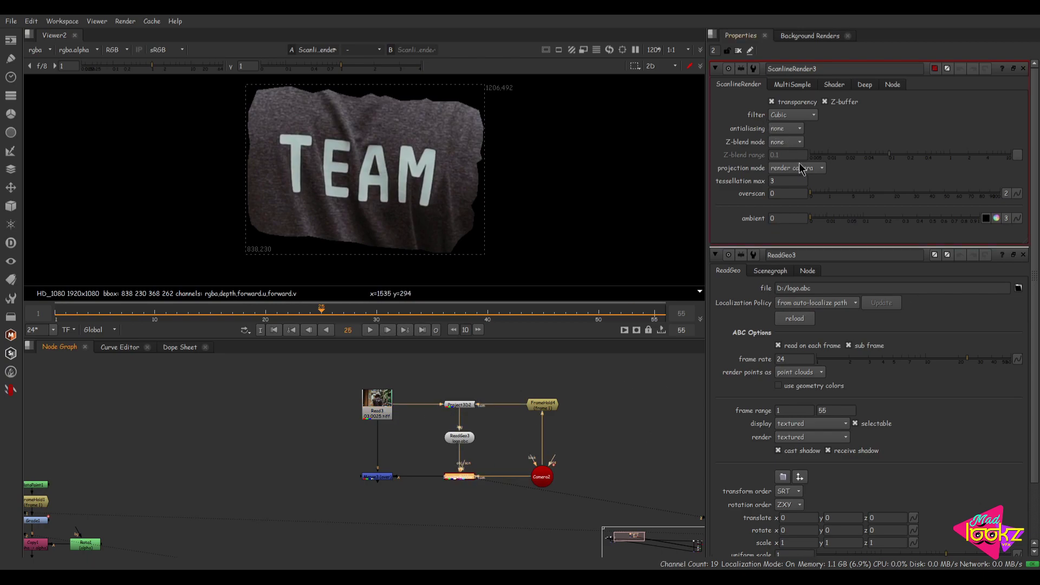
{"action": "left_click", "coordinate": [794, 169]}
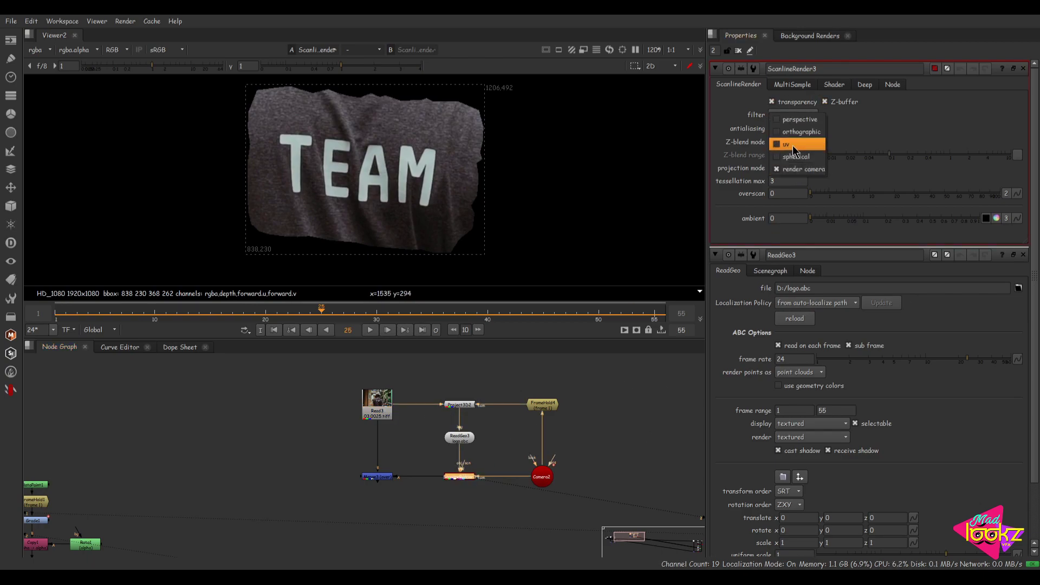
{"action": "left_click", "coordinate": [794, 146]}
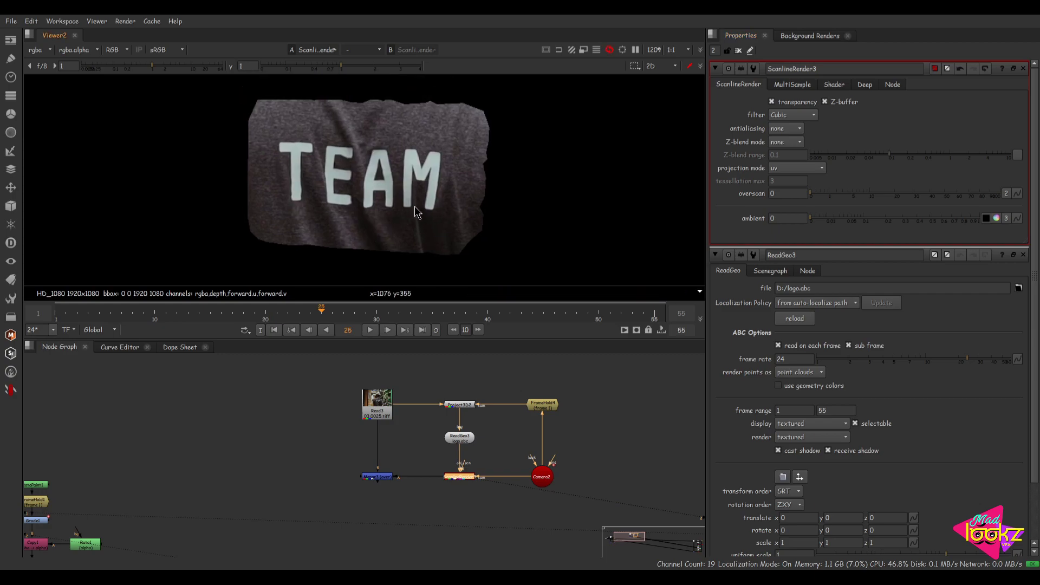
- Play the UV-unwrapped lettering up close and scrub to frame 46 to check that it stays locked
{"action": "left_click", "coordinate": [368, 330]}
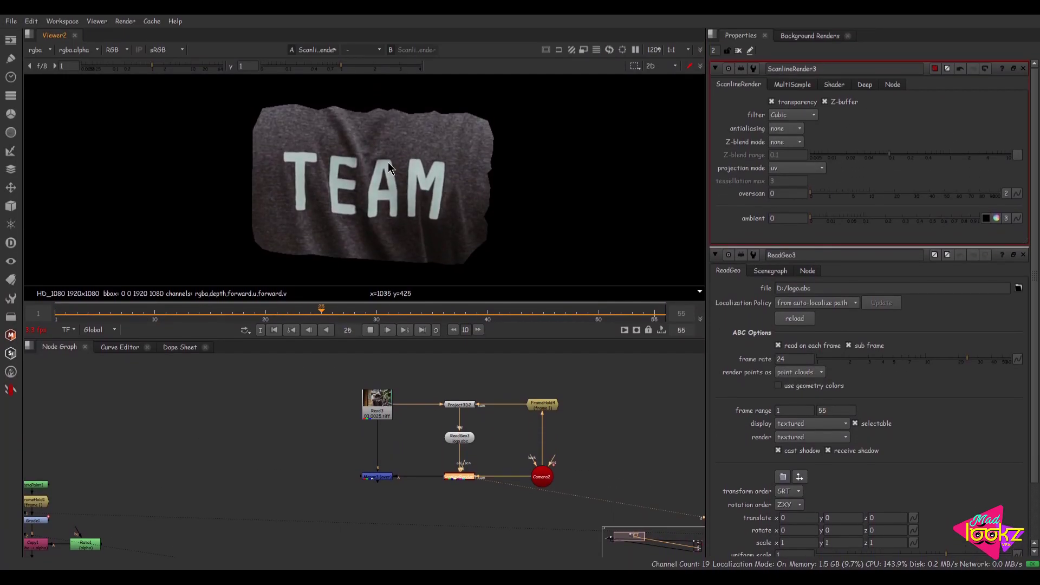
{"action": "scroll", "coordinate": [380, 207], "scroll_direction": "up", "scroll_amount": 4}
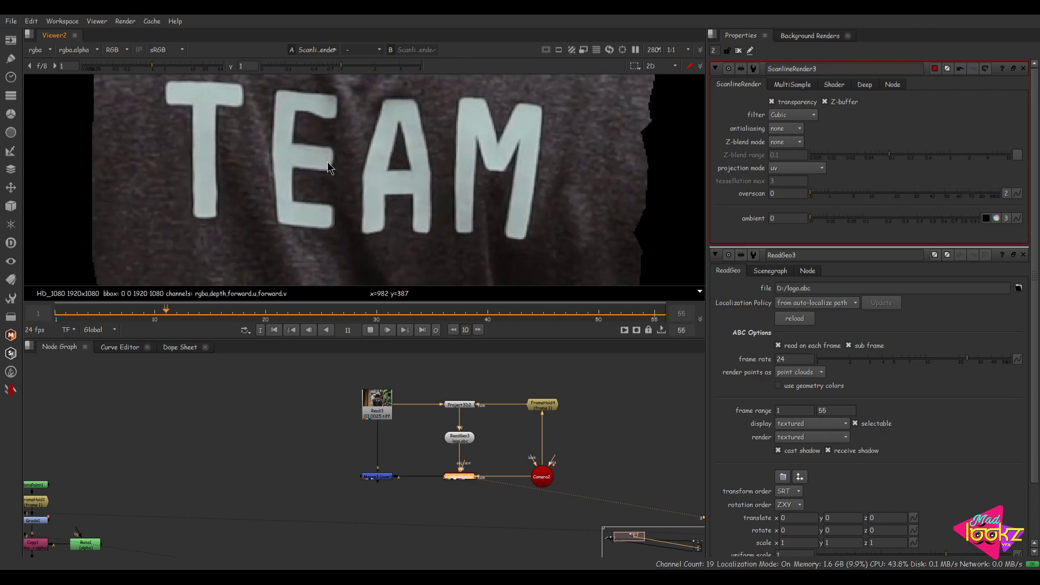
{"action": "left_click_drag", "start_coordinate": [379, 315], "coordinate": [553, 310]}
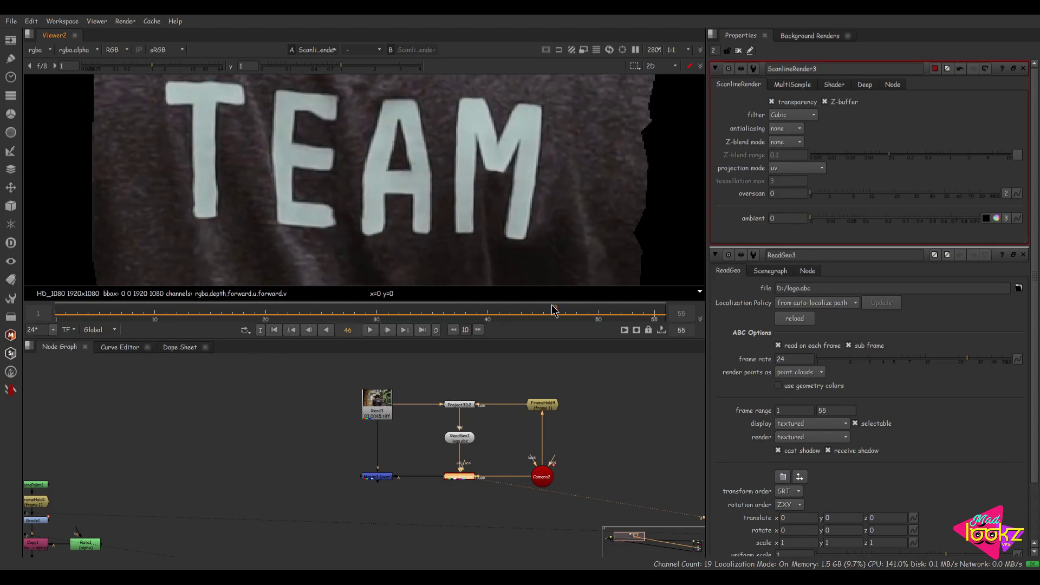
- Load the duplicated Read and its Merge into the viewer for comparison
{"action": "left_click", "coordinate": [388, 410]}
{"action": "key", "text": "1"}
{"action": "left_click", "coordinate": [381, 477]}
{"action": "key", "text": "2"}
- Copy the clean-up RotoPaint from the first patch setup below the ScanlineRender and view its result from frame 1
{"action": "left_click", "coordinate": [395, 507]}
{"action": "scroll", "coordinate": [399, 507], "scroll_direction": "down", "scroll_amount": 3}
{"action": "middle_click_drag", "start_coordinate": [399, 508], "coordinate": [411, 472]}
{"action": "left_click", "coordinate": [274, 330]}
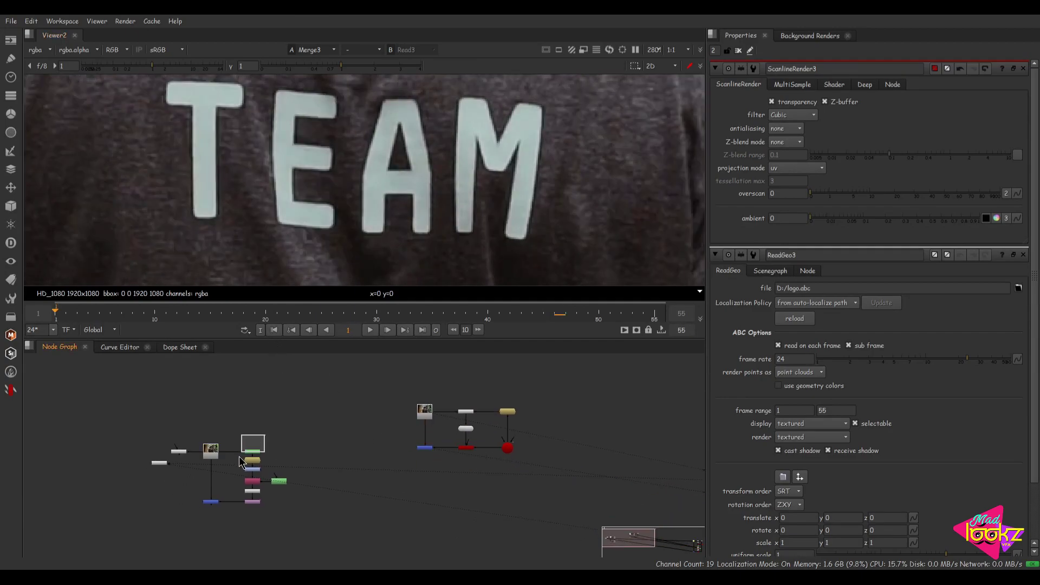
{"action": "scroll", "coordinate": [448, 465], "scroll_direction": "up", "scroll_amount": 4}
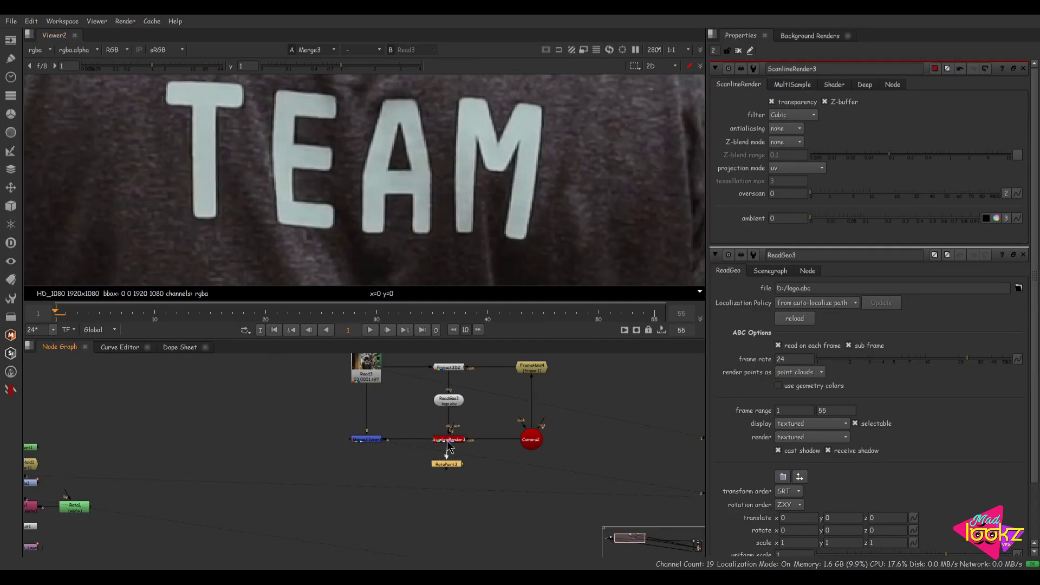
{"action": "double_click", "coordinate": [448, 467]}
{"action": "key", "text": "1"}
{"action": "scroll", "coordinate": [424, 208], "scroll_direction": "down", "scroll_amount": 2}
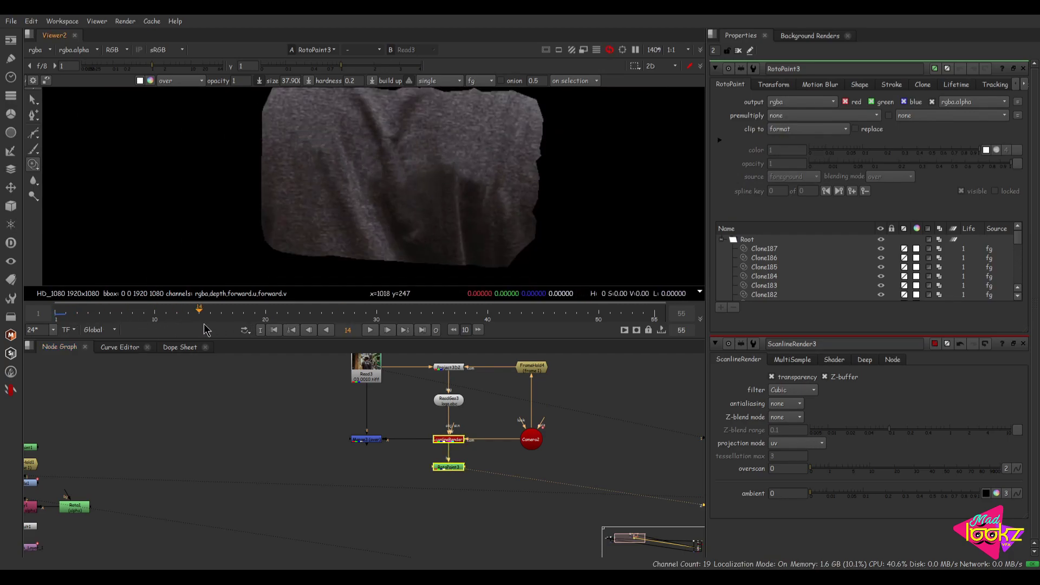
- Copy the first patch's FrameHold below the new RotoPaint at frame 1, view it and align it in the tree
{"action": "left_click", "coordinate": [272, 330]}
{"action": "left_click", "coordinate": [460, 469]}
{"action": "middle_click_drag", "start_coordinate": [432, 490], "coordinate": [517, 456]}
{"action": "left_click", "coordinate": [111, 432]}
{"action": "key", "text": "ctrl+c"}
{"action": "left_click", "coordinate": [535, 434]}
{"action": "key", "text": "ctrl+v"}
{"action": "key", "text": "1"}
{"action": "left_click", "coordinate": [118, 450]}
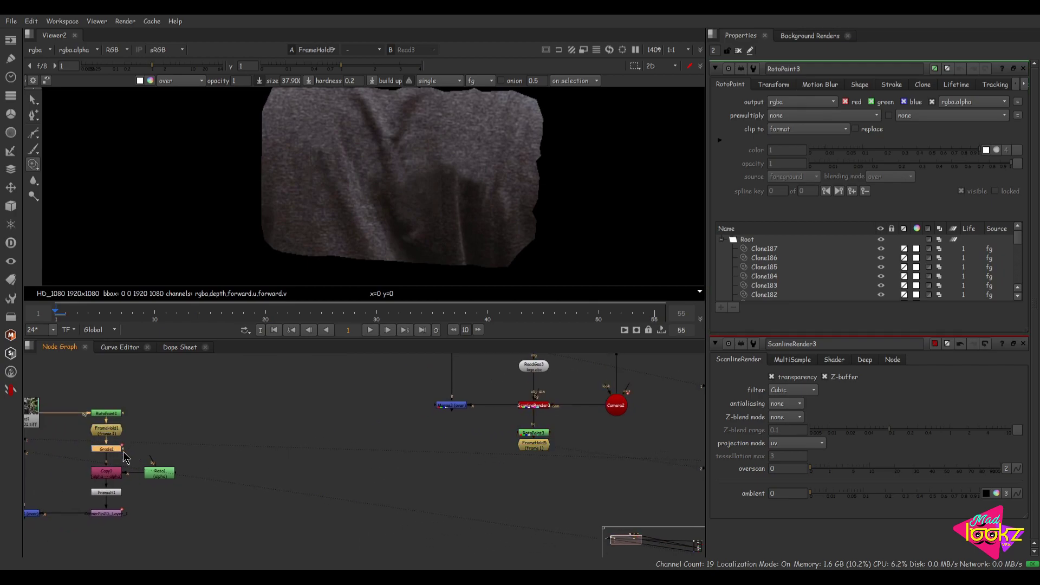
{"action": "left_click_drag", "start_coordinate": [527, 452], "coordinate": [535, 458]}
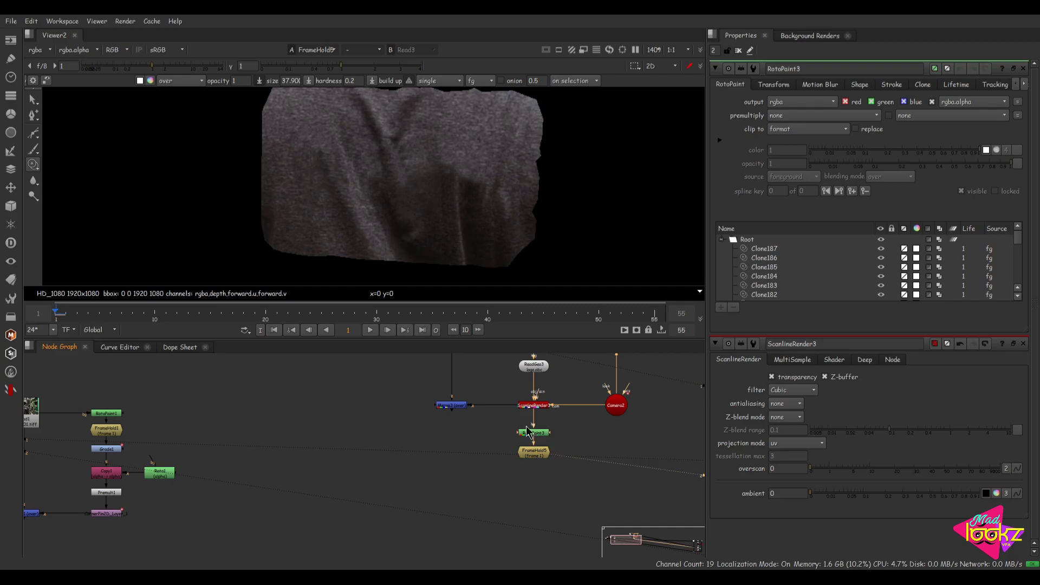
- Copy the first patch's Copy, Roto and Premult nodes and paste them below the new FrameHold
{"action": "middle_click_drag", "start_coordinate": [527, 396], "coordinate": [491, 359]}
{"action": "left_click", "coordinate": [526, 389]}
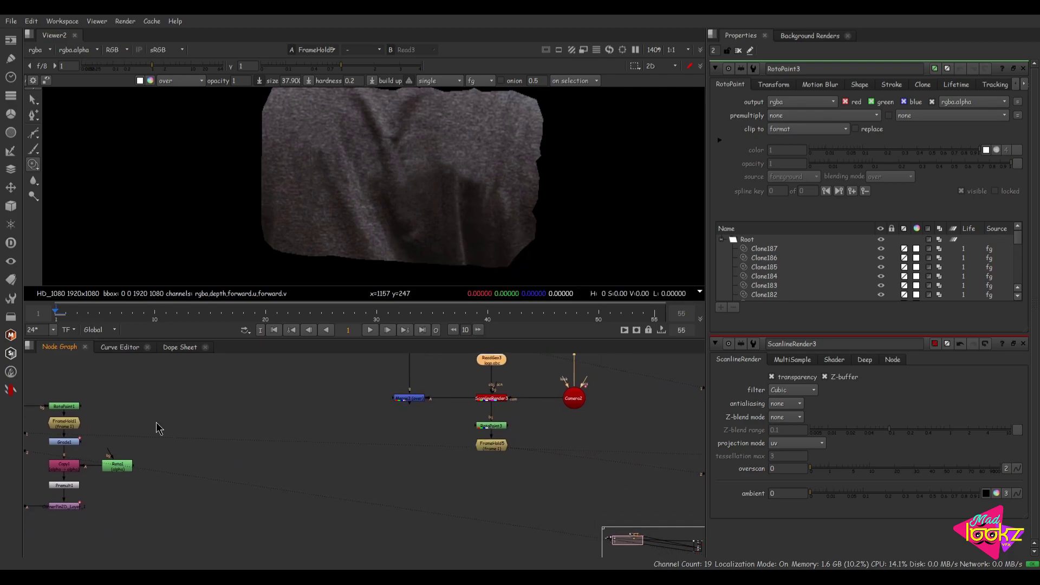
{"action": "left_click_drag", "start_coordinate": [162, 453], "coordinate": [39, 492]}
{"action": "left_click", "coordinate": [493, 446]}
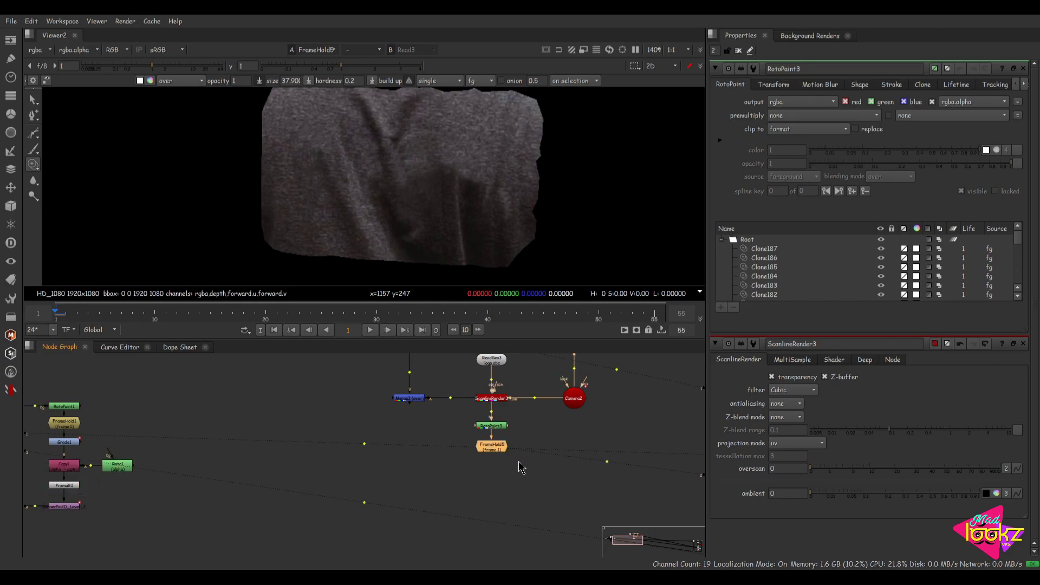
{"action": "key", "text": "ctrl+v"}
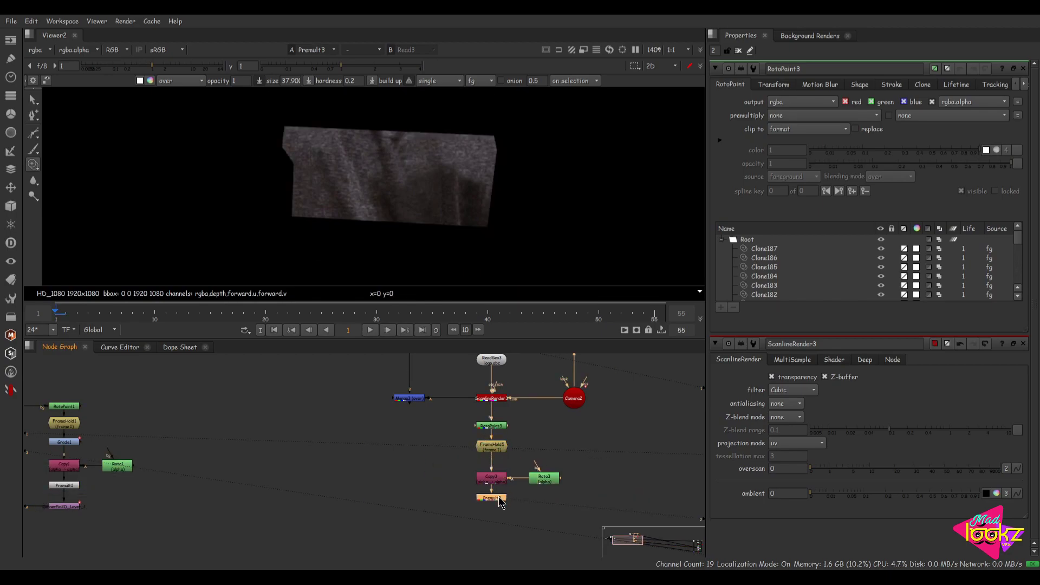
- Reconnect the Merge's A input from the ScanlineRender to the new Premult and move the Merge level with it
{"action": "left_click", "coordinate": [433, 391]}
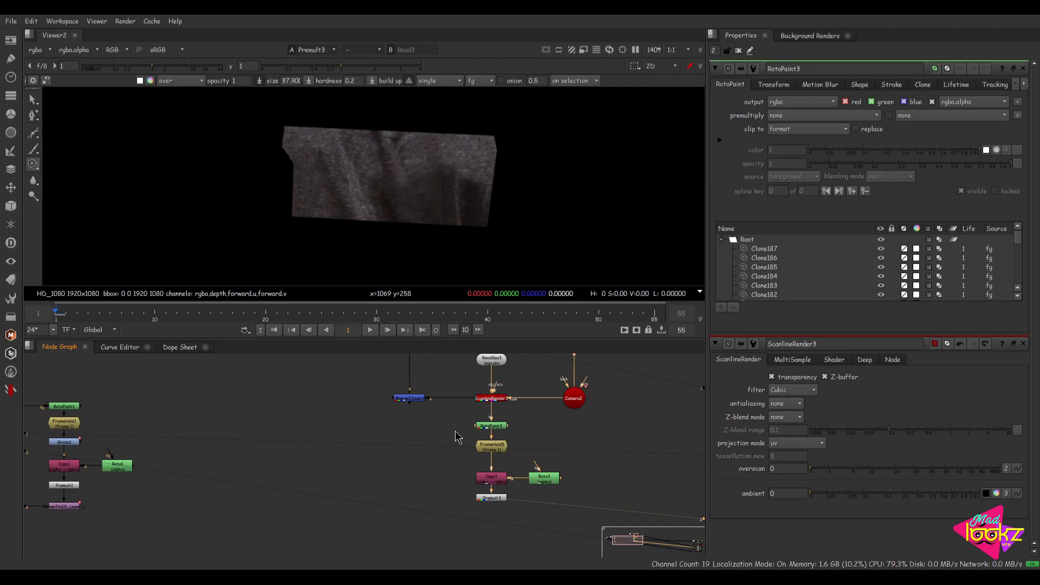
{"action": "left_click_drag", "start_coordinate": [437, 423], "coordinate": [368, 372]}
{"action": "left_click", "coordinate": [413, 491]}
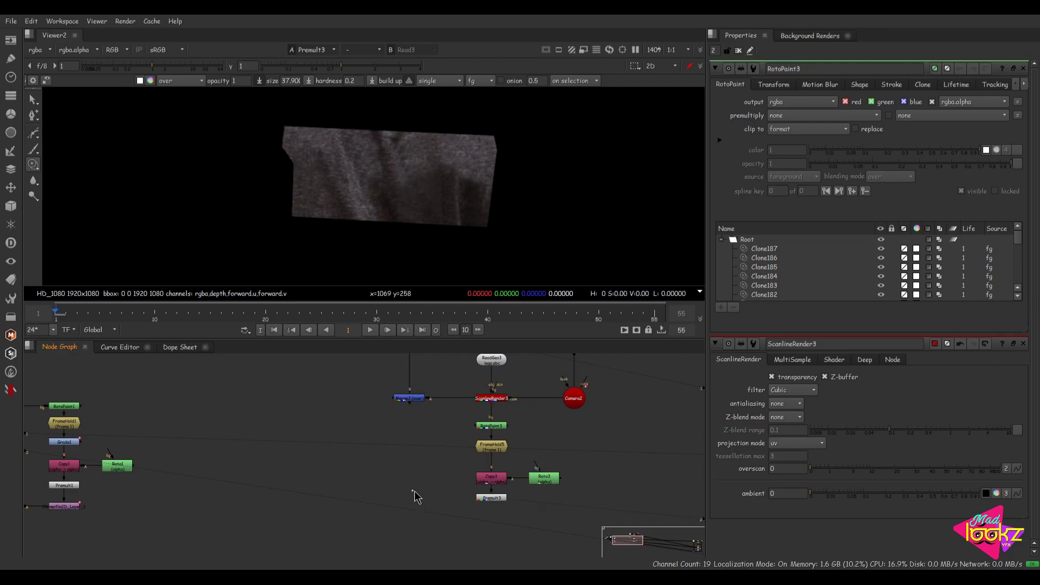
{"action": "key", "text": "Delete"}
{"action": "left_click_drag", "start_coordinate": [471, 401], "coordinate": [482, 494]}
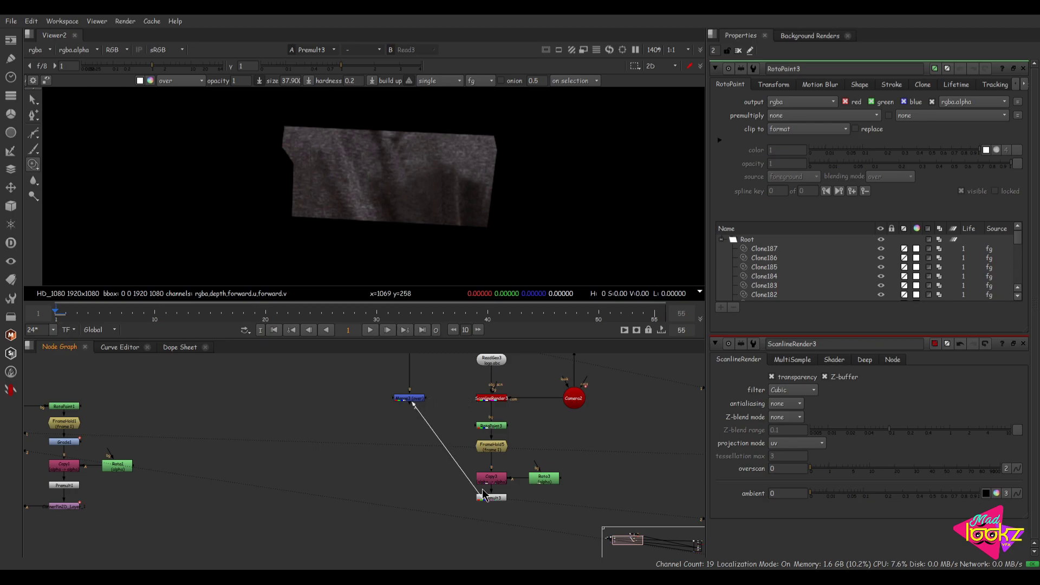
{"action": "left_click_drag", "start_coordinate": [420, 401], "coordinate": [419, 493]}
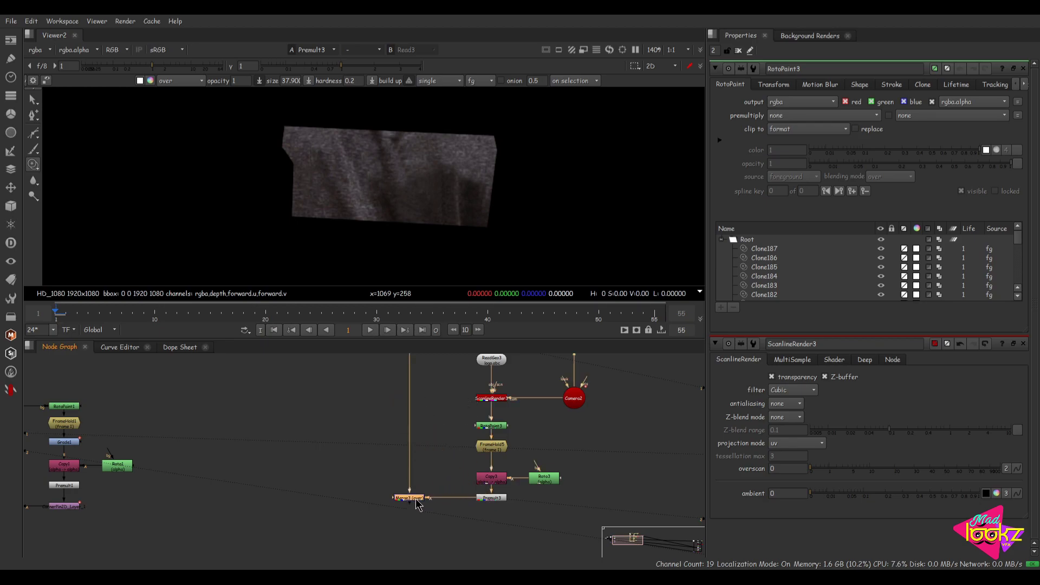
- View the merged UV patch over the plate, scrub to frame 37 and return to frame 1
{"action": "scroll", "coordinate": [417, 505], "scroll_direction": "down", "scroll_amount": 5}
{"action": "key", "text": "1"}
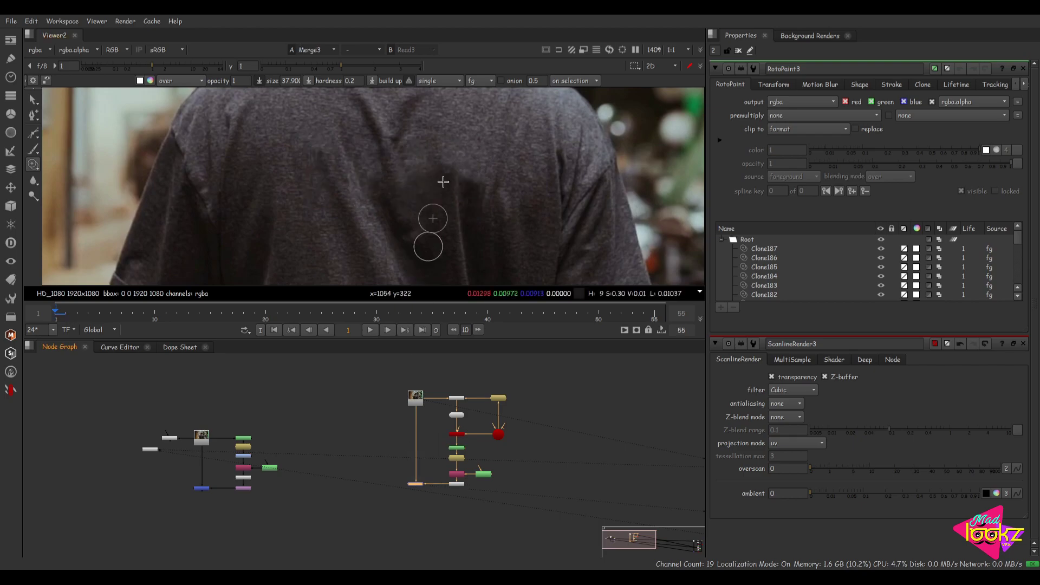
{"action": "left_click_drag", "start_coordinate": [255, 318], "coordinate": [454, 324]}
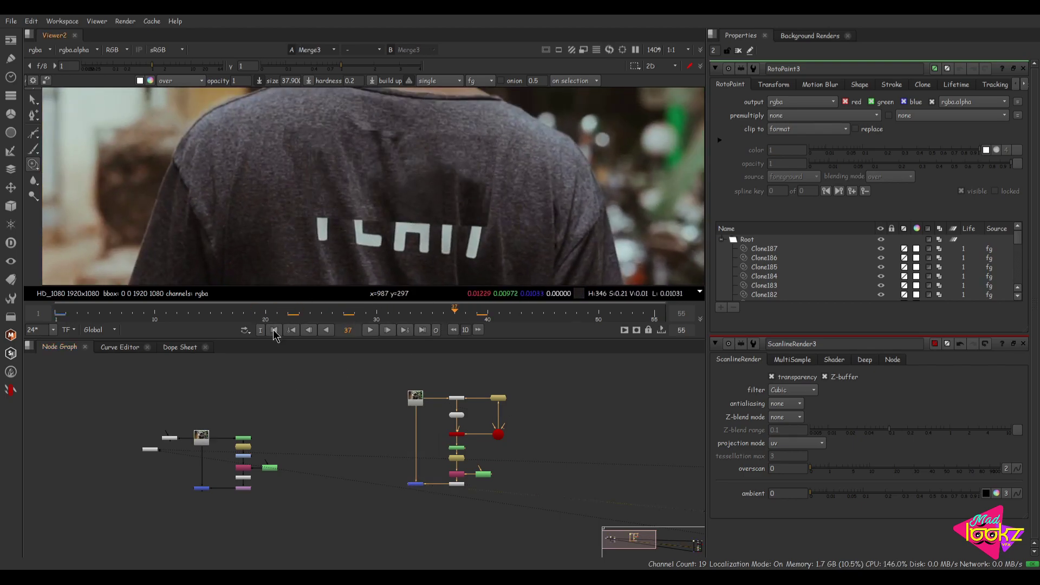
{"action": "left_click", "coordinate": [275, 331]}
- Duplicate the ReadGeo and ScanlineRender nodes and connect the Premult to the new ReadGeo's image input
{"action": "scroll", "coordinate": [481, 480], "scroll_direction": "up", "scroll_amount": 4}
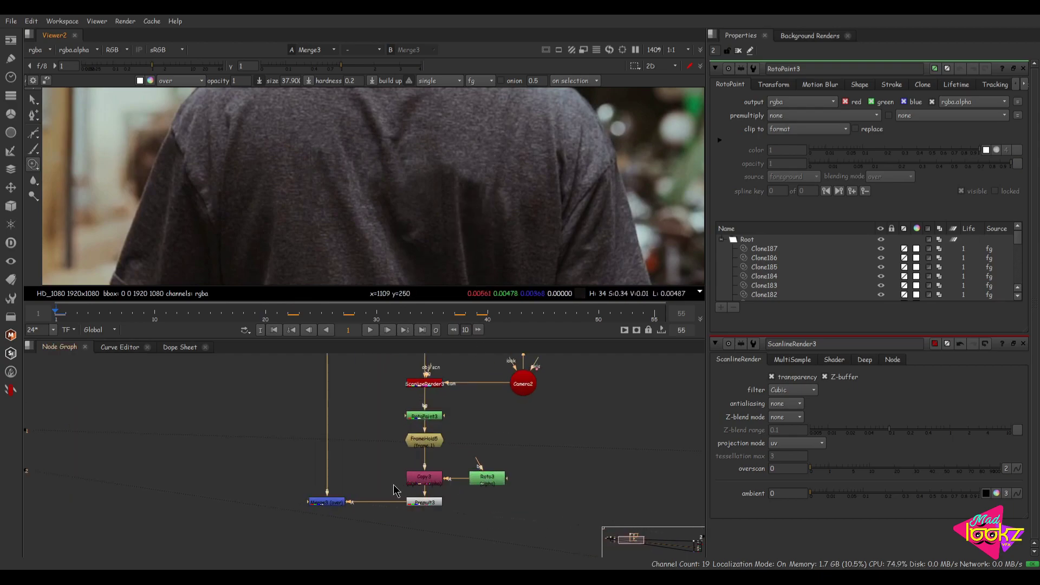
{"action": "scroll", "coordinate": [410, 498], "scroll_direction": "down", "scroll_amount": 3}
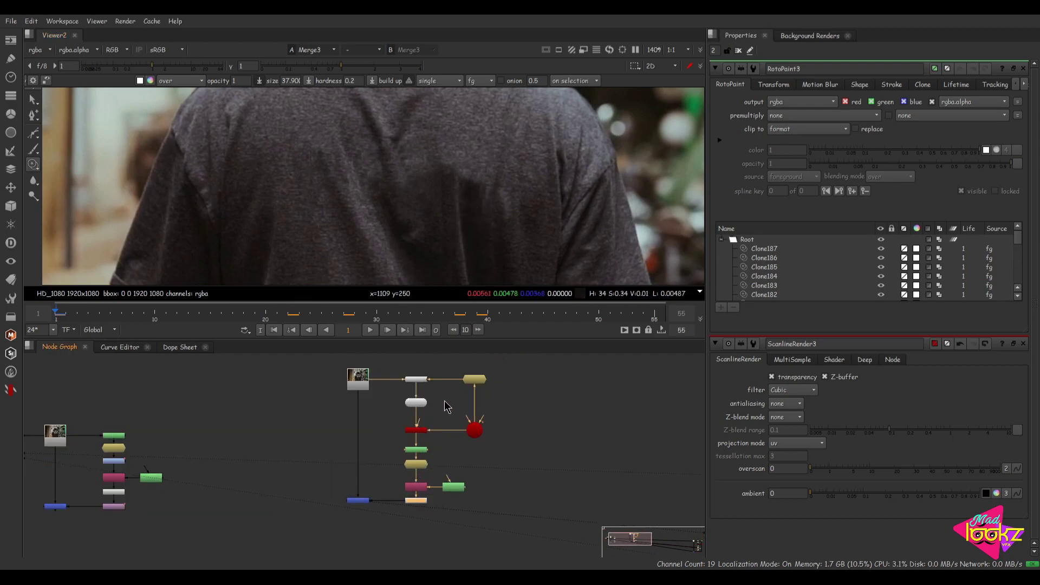
{"action": "scroll", "coordinate": [428, 421], "scroll_direction": "up", "scroll_amount": 4}
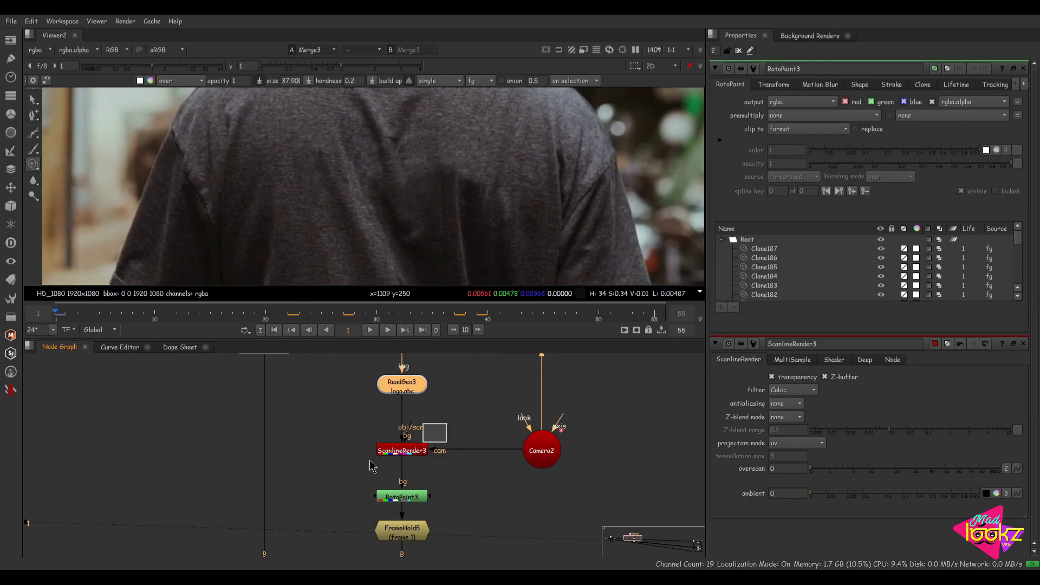
{"action": "scroll", "coordinate": [381, 462], "scroll_direction": "down", "scroll_amount": 5}
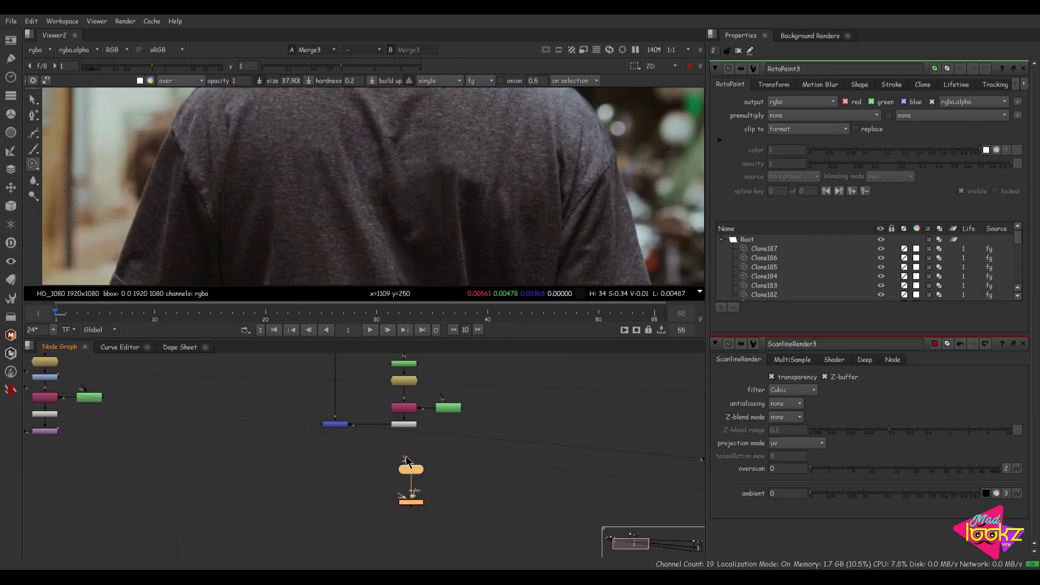
{"action": "scroll", "coordinate": [406, 456], "scroll_direction": "up", "scroll_amount": 4}
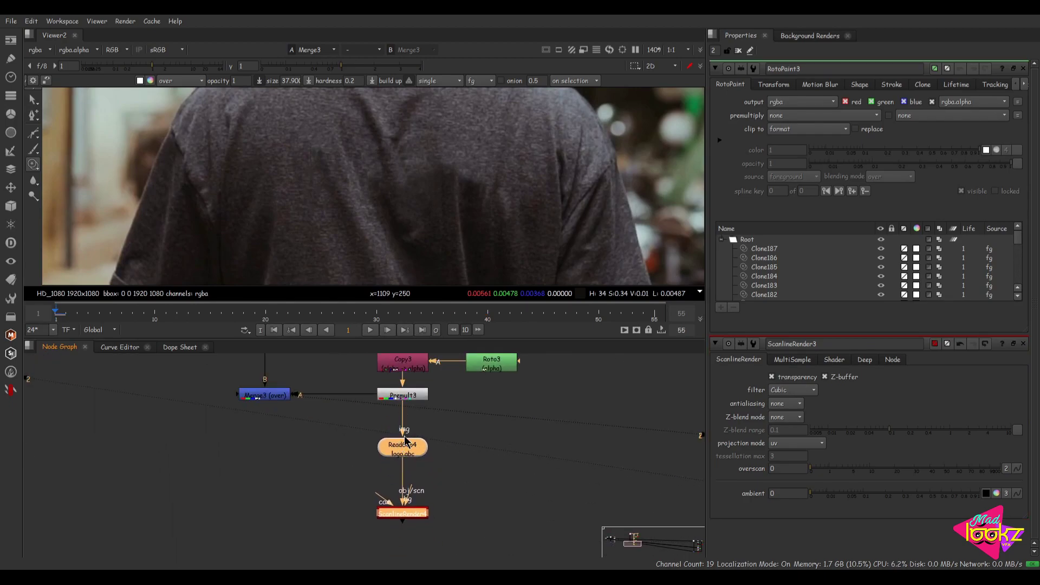
- Connect the camera to the new ScanlineRender's cam input through a Dot and tidy the node layout
{"action": "left_click", "coordinate": [386, 510]}
{"action": "scroll", "coordinate": [386, 509], "scroll_direction": "down", "scroll_amount": 2}
{"action": "left_click_drag", "start_coordinate": [584, 303], "coordinate": [505, 389]}
{"action": "middle_click_drag", "start_coordinate": [498, 458], "coordinate": [486, 394]}
{"action": "left_click", "coordinate": [433, 435], "text": "ctrl"}
{"action": "left_click_drag", "start_coordinate": [495, 509], "coordinate": [493, 524]}
{"action": "left_click_drag", "start_coordinate": [397, 482], "coordinate": [399, 497]}
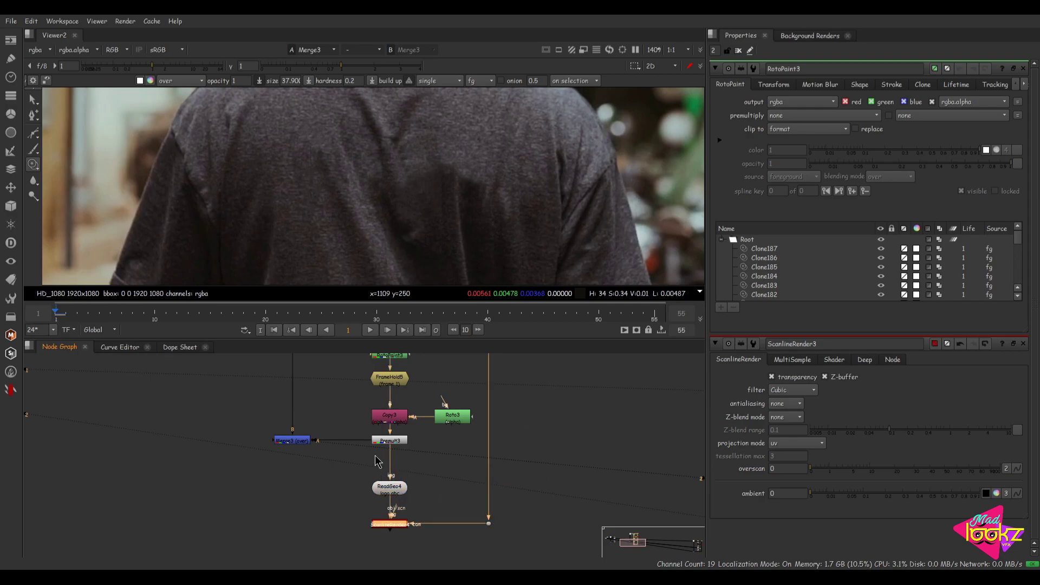
- Move the Merge down beside the new ScanlineRender, feed that render into its A input and test playback from frame 1
{"action": "left_click_drag", "start_coordinate": [301, 447], "coordinate": [301, 521]}
{"action": "left_click", "coordinate": [307, 542]}
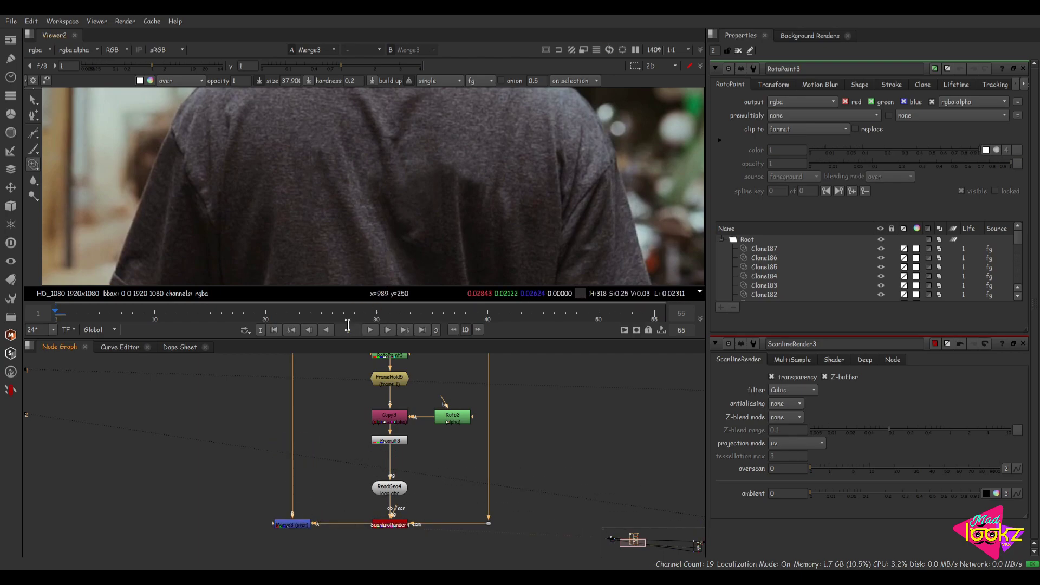
{"action": "left_click", "coordinate": [370, 330]}
{"action": "left_click", "coordinate": [274, 331]}
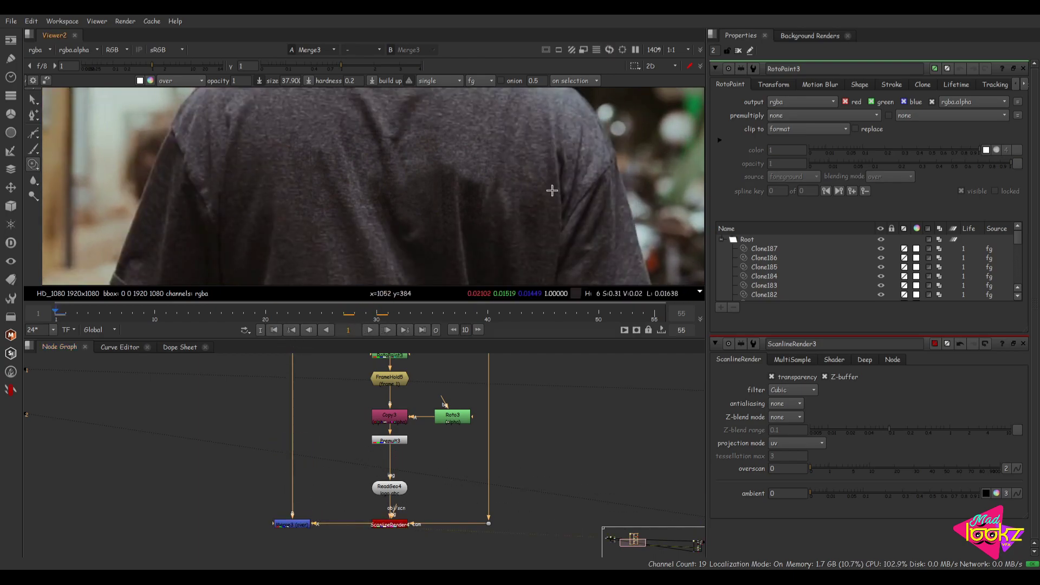
- Set the new ScanlineRender's projection mode to render camera
{"action": "double_click", "coordinate": [386, 524]}
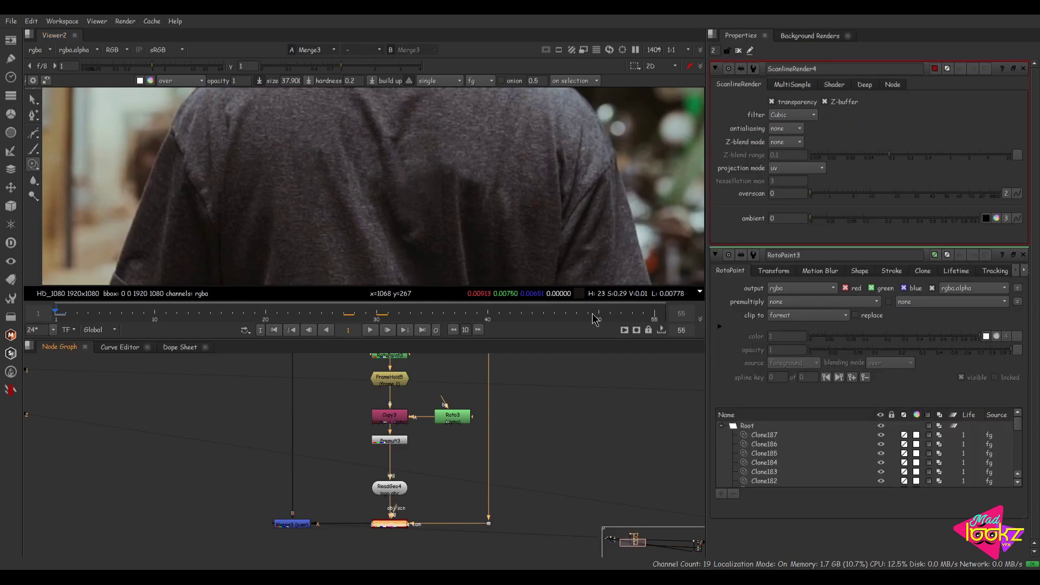
{"action": "left_click", "coordinate": [795, 168]}
{"action": "left_click", "coordinate": [793, 195]}
- Examine the re-projected shirt patch up close at frame 13 and play the merged shot
{"action": "mouse_move", "coordinate": [201, 316]}
{"action": "left_mouse_down"}
{"action": "mouse_move", "coordinate": [588, 326]}
{"action": "mouse_move", "coordinate": [190, 325]}
{"action": "left_mouse_up"}
{"action": "scroll", "coordinate": [353, 171], "scroll_direction": "up", "scroll_amount": 4}
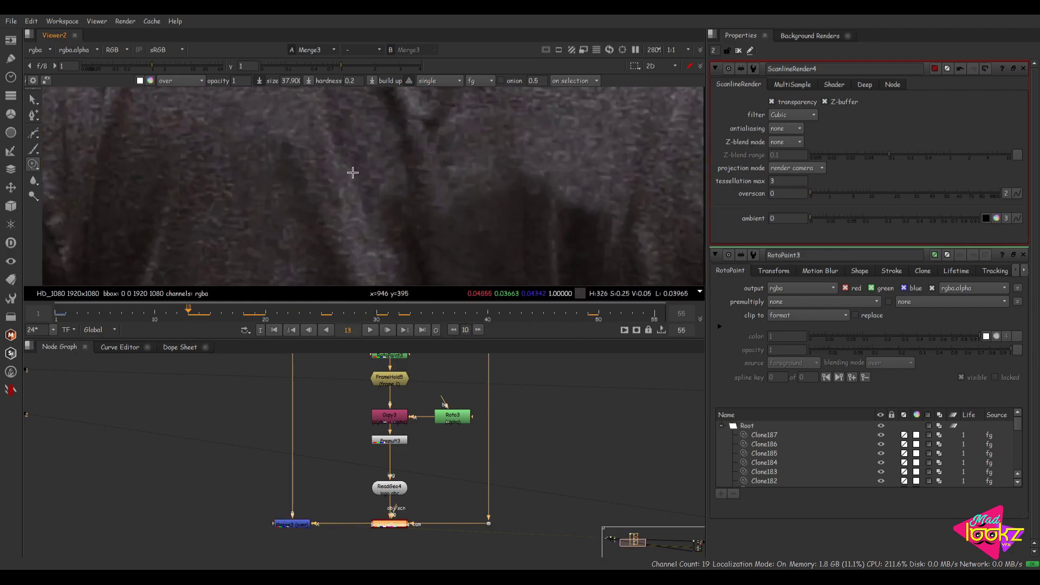
{"action": "left_click", "coordinate": [370, 330]}
{"action": "scroll", "coordinate": [385, 244], "scroll_direction": "down", "scroll_amount": 3}
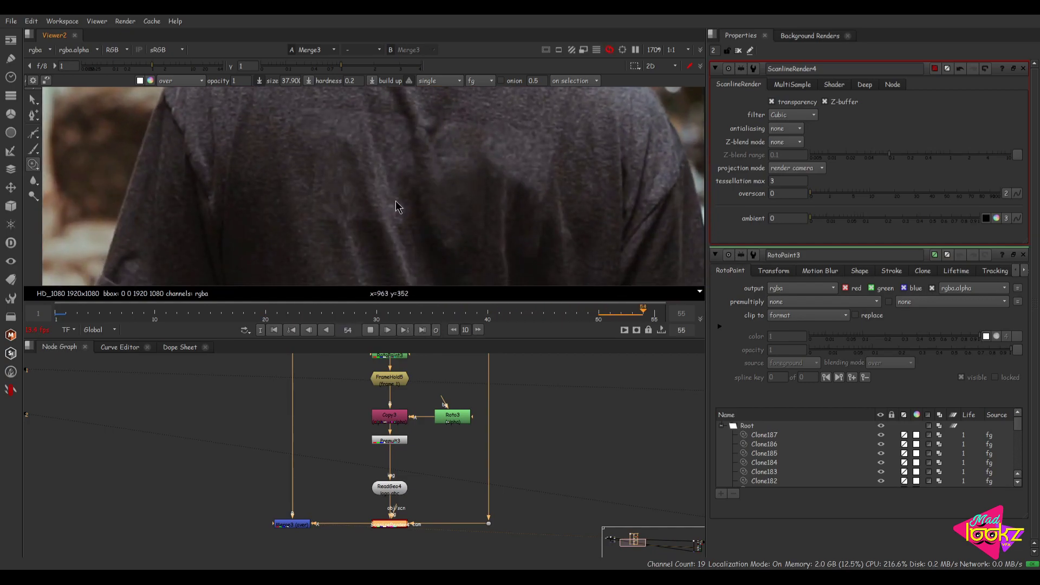
- Play and scrub the merged shot between frames 14 and 54 to check the shirt patch up close
{"action": "left_click", "coordinate": [370, 330]}
{"action": "left_click_drag", "start_coordinate": [286, 310], "coordinate": [210, 310]}
{"action": "scroll", "coordinate": [357, 184], "scroll_direction": "up", "scroll_amount": 5}
{"action": "left_click", "coordinate": [317, 313]}
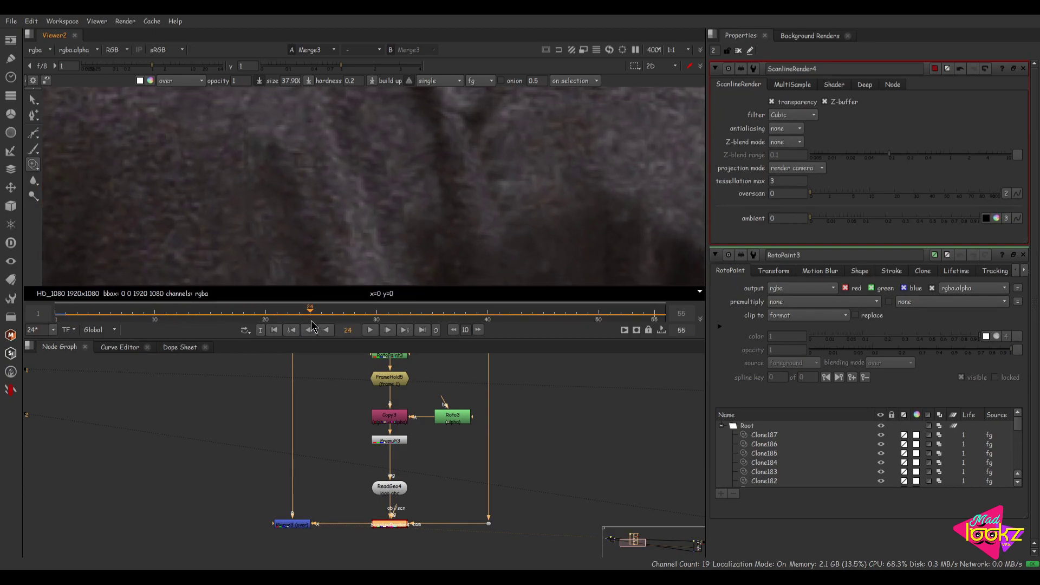
{"action": "left_click_drag", "start_coordinate": [314, 324], "coordinate": [204, 325]}
{"action": "scroll", "coordinate": [415, 195], "scroll_direction": "down", "scroll_amount": 5}
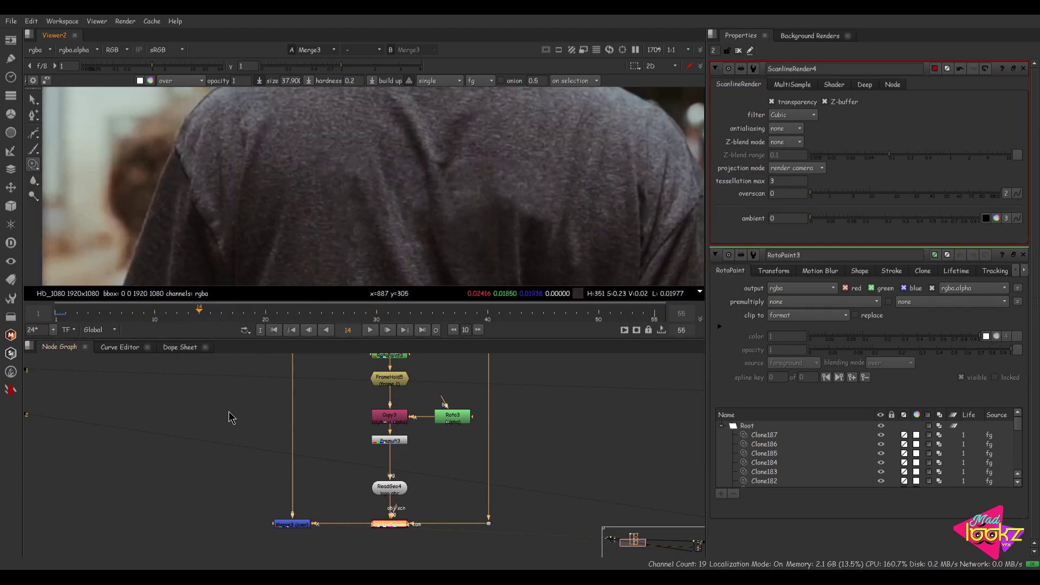
- Copy the Grade node from the first patch branch and insert it between FrameHold5 and the Copy node of the projection branch
{"action": "scroll", "coordinate": [285, 440], "scroll_direction": "down", "scroll_amount": 3}
{"action": "scroll", "coordinate": [204, 406], "scroll_direction": "up", "scroll_amount": 3}
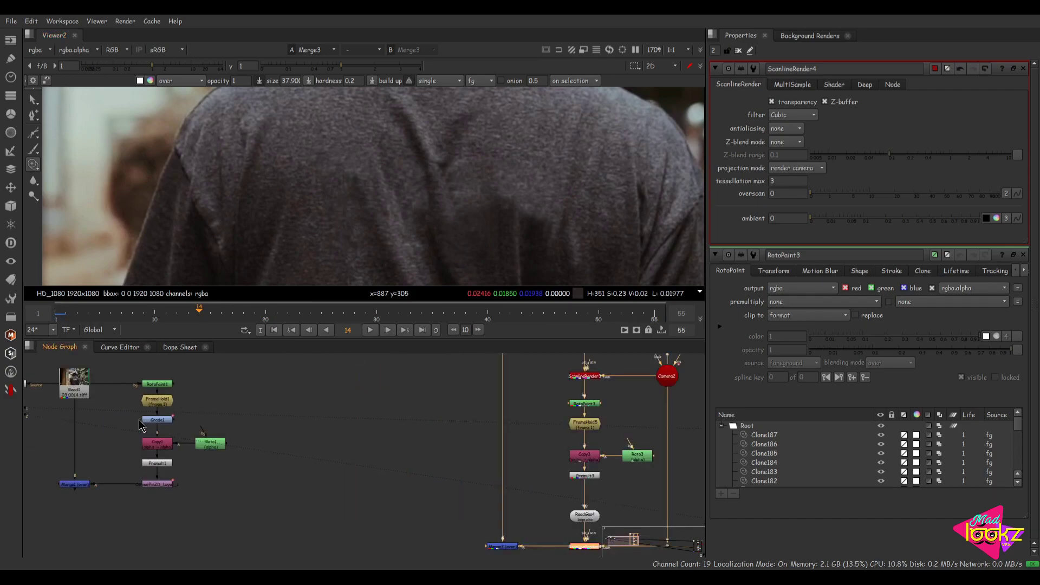
{"action": "middle_click_drag", "start_coordinate": [297, 429], "coordinate": [127, 398]}
{"action": "key", "text": "ctrl+v"}
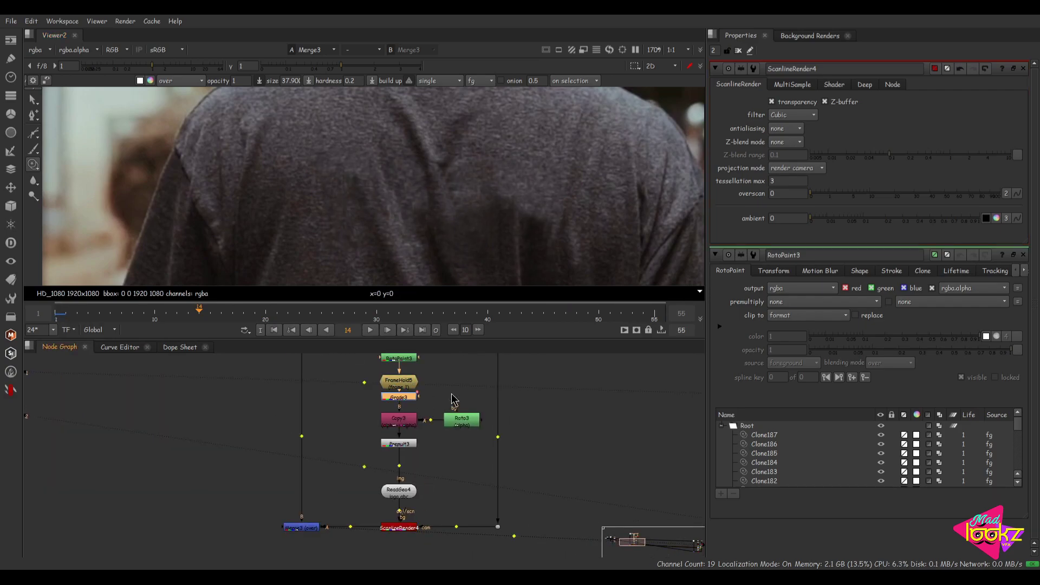
- Scrub and play the merged shot to check how the graded patch blends with the moving shirt
{"action": "left_click", "coordinate": [654, 319]}
{"action": "left_click_drag", "start_coordinate": [654, 320], "coordinate": [632, 320]}
{"action": "scroll", "coordinate": [495, 209], "scroll_direction": "down", "scroll_amount": 2}
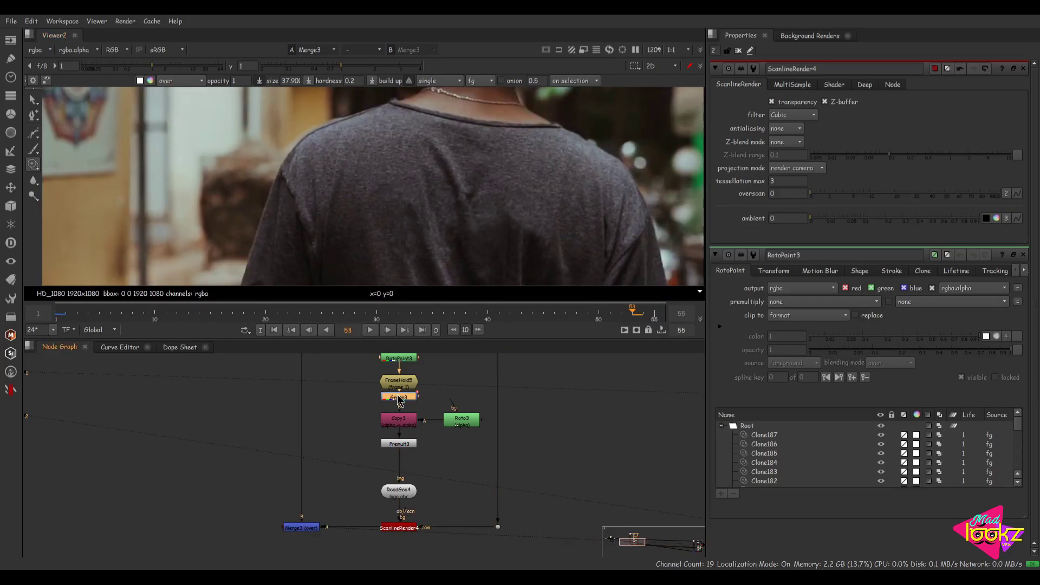
{"action": "left_click", "coordinate": [420, 313]}
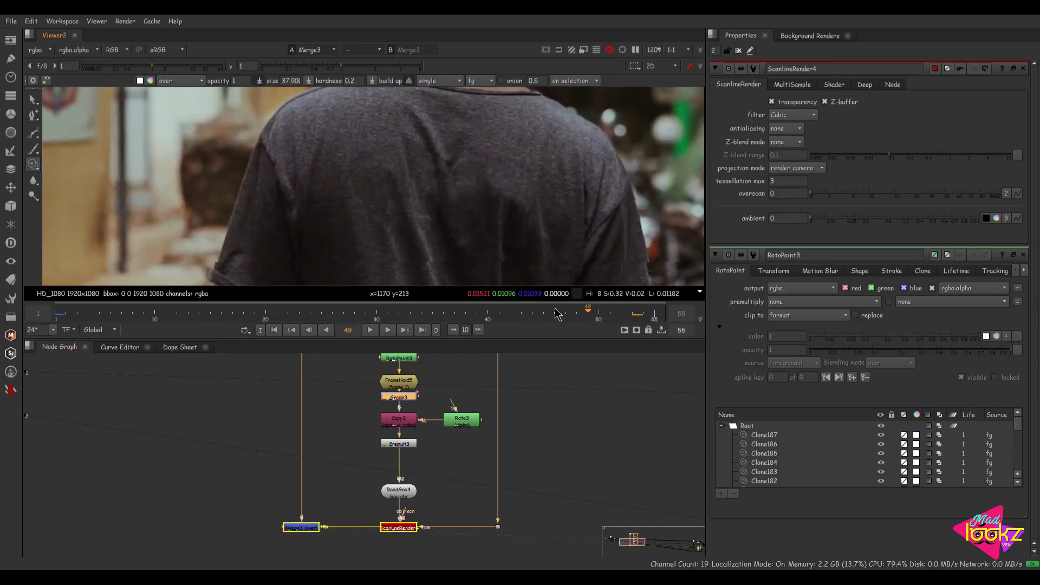
{"action": "left_click", "coordinate": [370, 330]}
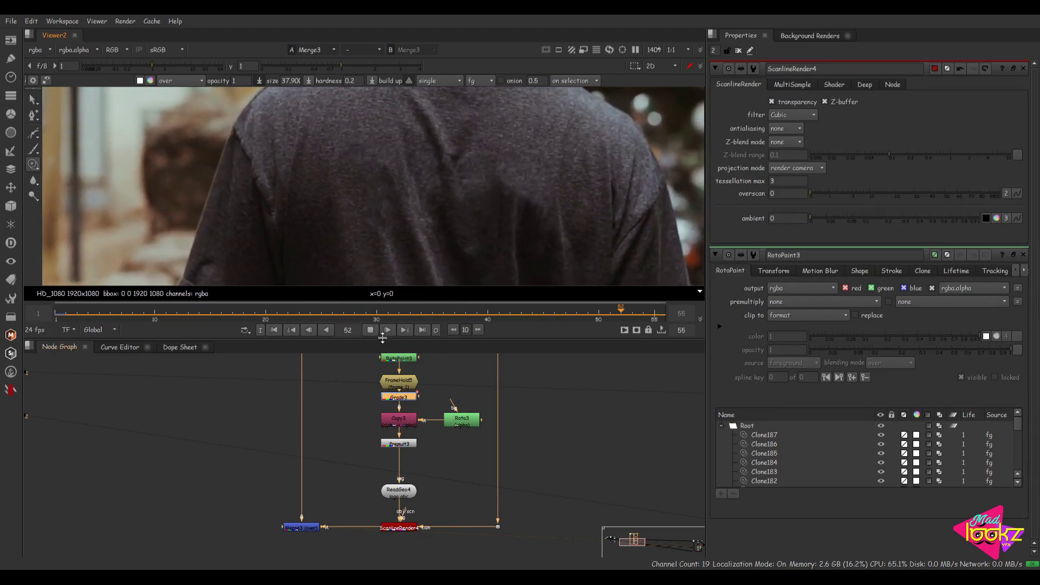
{"action": "key", "text": "k"}
- Split the viewer area into two side-by-side panes
{"action": "scroll", "coordinate": [427, 466], "scroll_direction": "down", "scroll_amount": 5}
{"action": "middle_click_drag", "start_coordinate": [292, 441], "coordinate": [322, 459]}
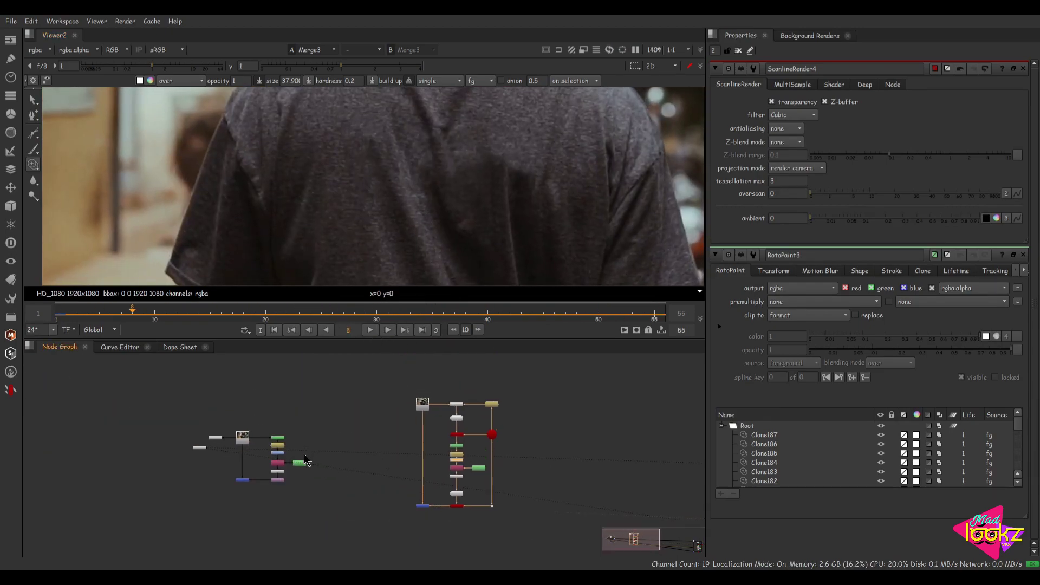
{"action": "left_click", "coordinate": [11, 39]}
{"action": "left_click", "coordinate": [11, 39]}
{"action": "left_click", "coordinate": [11, 39]}
{"action": "left_click", "coordinate": [75, 66]}
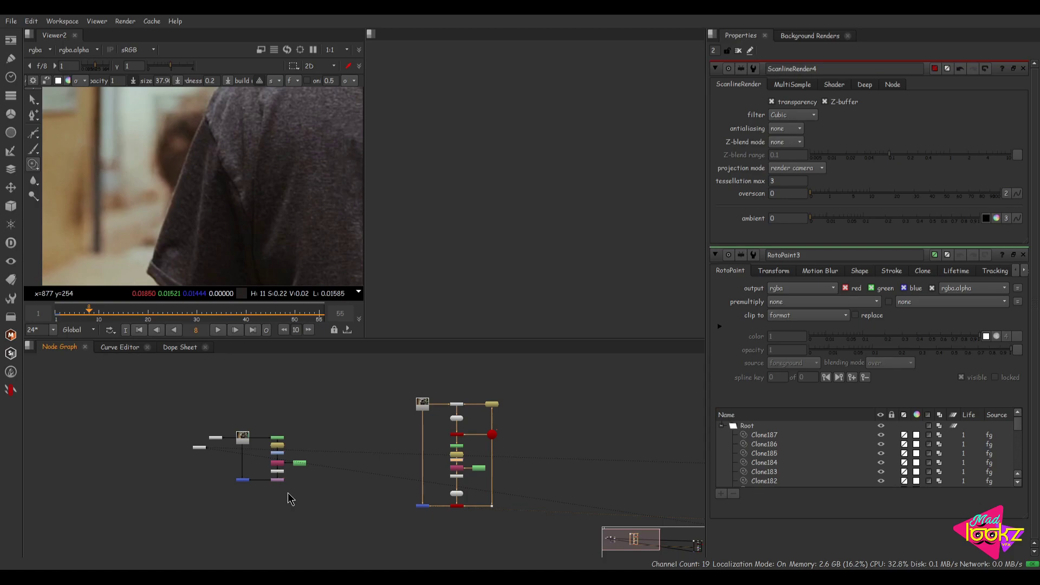
{"action": "left_click_drag", "start_coordinate": [55, 36], "coordinate": [85, 49]}
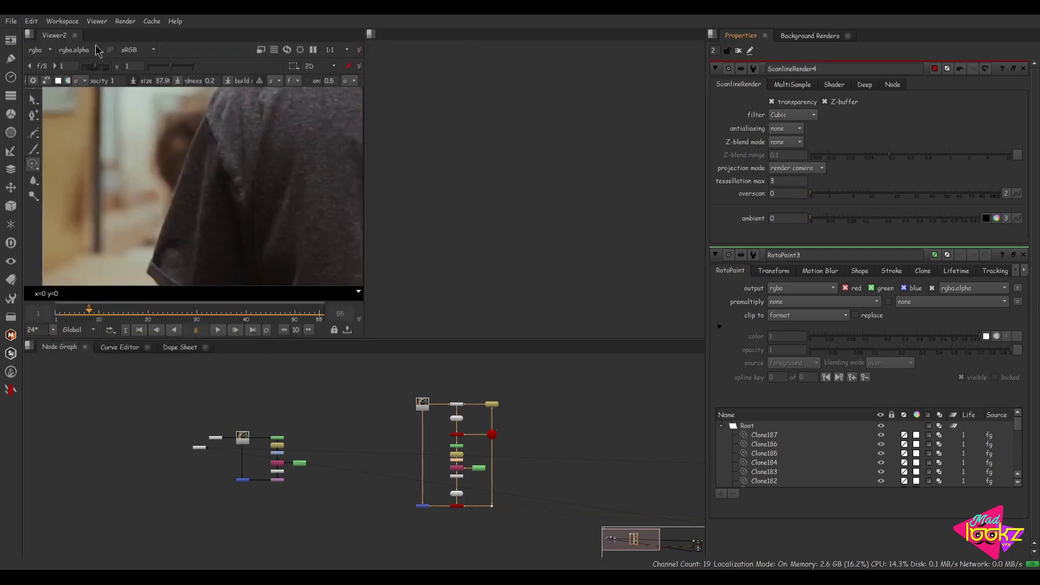
- Create an additional Viewer node and connect it to the Merge of the projection branch
{"action": "scroll", "coordinate": [227, 453], "scroll_direction": "up", "scroll_amount": 3}
{"action": "left_click", "coordinate": [211, 436]}
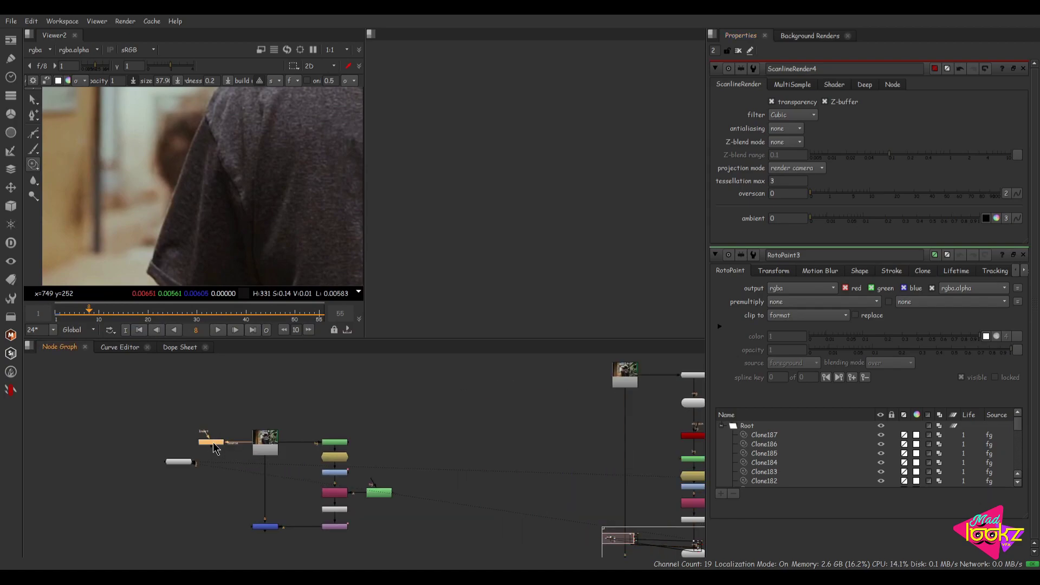
{"action": "scroll", "coordinate": [217, 451], "scroll_direction": "up", "scroll_amount": 2}
{"action": "scroll", "coordinate": [217, 451], "scroll_direction": "down", "scroll_amount": 3}
{"action": "left_click_drag", "start_coordinate": [193, 462], "coordinate": [189, 474]}
{"action": "middle_click_drag", "start_coordinate": [363, 499], "coordinate": [259, 440]}
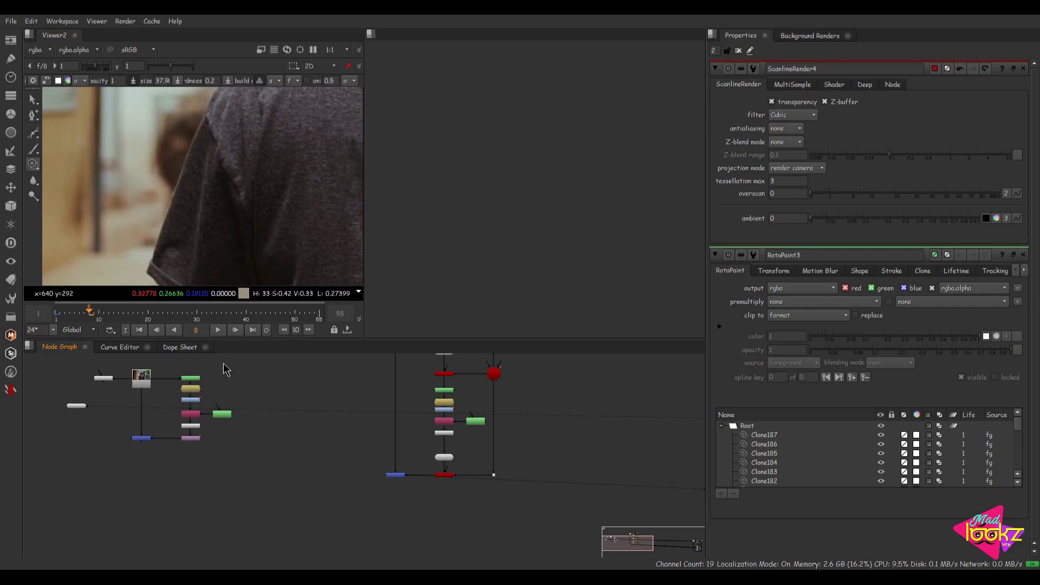
{"action": "key", "text": "Tab"}
{"action": "type", "text": "view"}
{"action": "key", "text": "Down"}
{"action": "key", "text": "Down"}
{"action": "key", "text": "Return"}
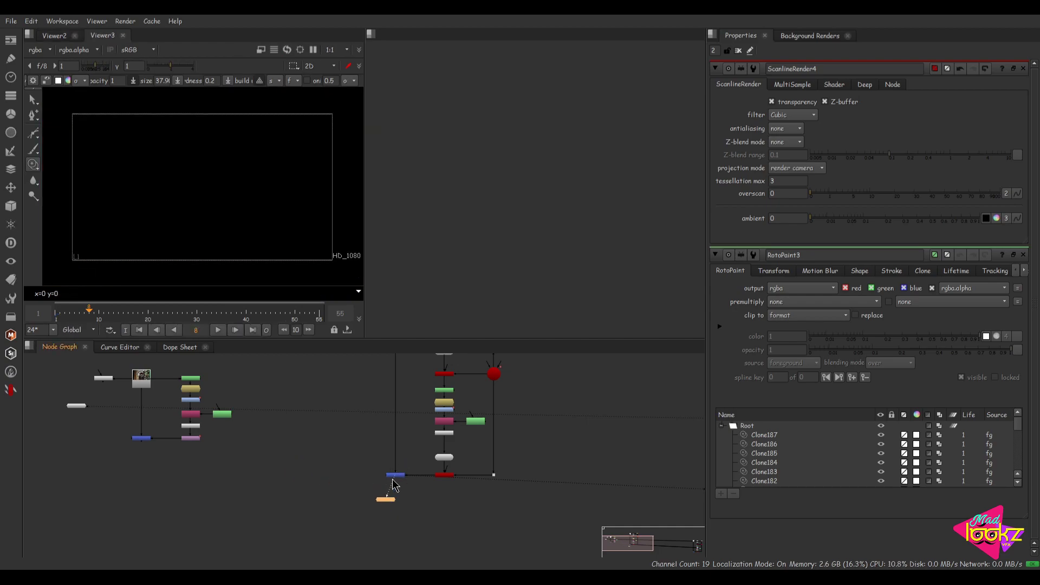
{"action": "left_click_drag", "start_coordinate": [395, 484], "coordinate": [395, 475]}
- Dock Viewer3 in the empty viewer pane and close the leftover pane beneath it
{"action": "left_click_drag", "start_coordinate": [103, 39], "coordinate": [405, 56]}
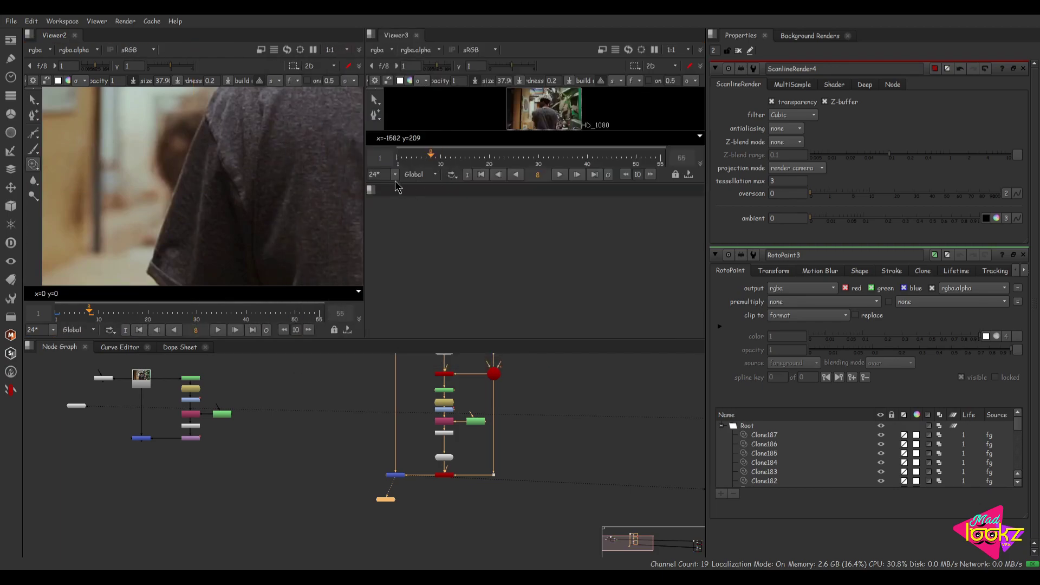
{"action": "left_click", "coordinate": [371, 190]}
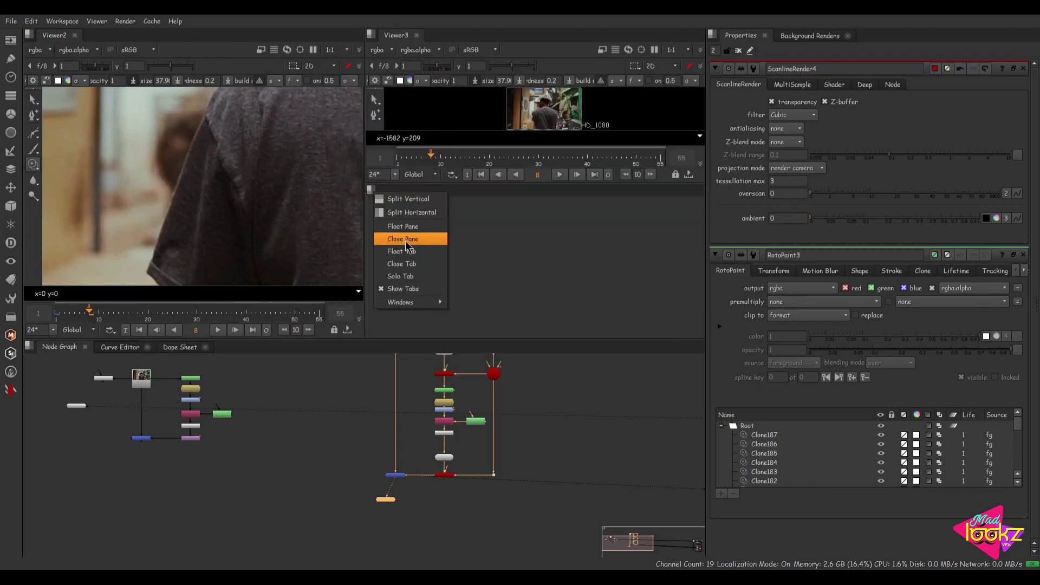
{"action": "left_click", "coordinate": [401, 237]}
{"action": "scroll", "coordinate": [520, 189], "scroll_direction": "up", "scroll_amount": 5}
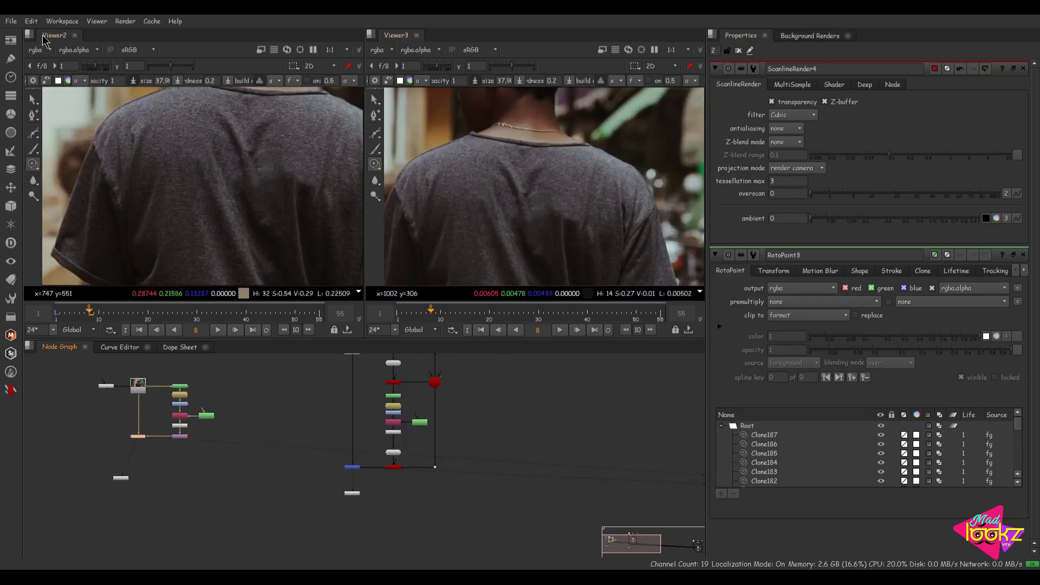
- Replace Viewer2 with the first patch branch's Viewer1 and close the leftover empty pane beneath it
{"action": "double_click", "coordinate": [122, 478]}
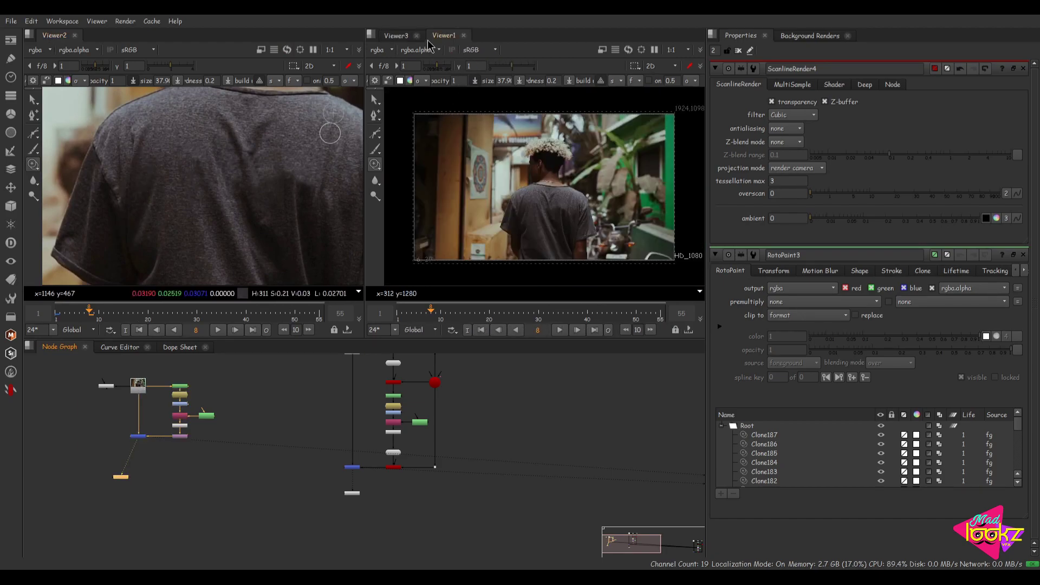
{"action": "left_click", "coordinate": [75, 35]}
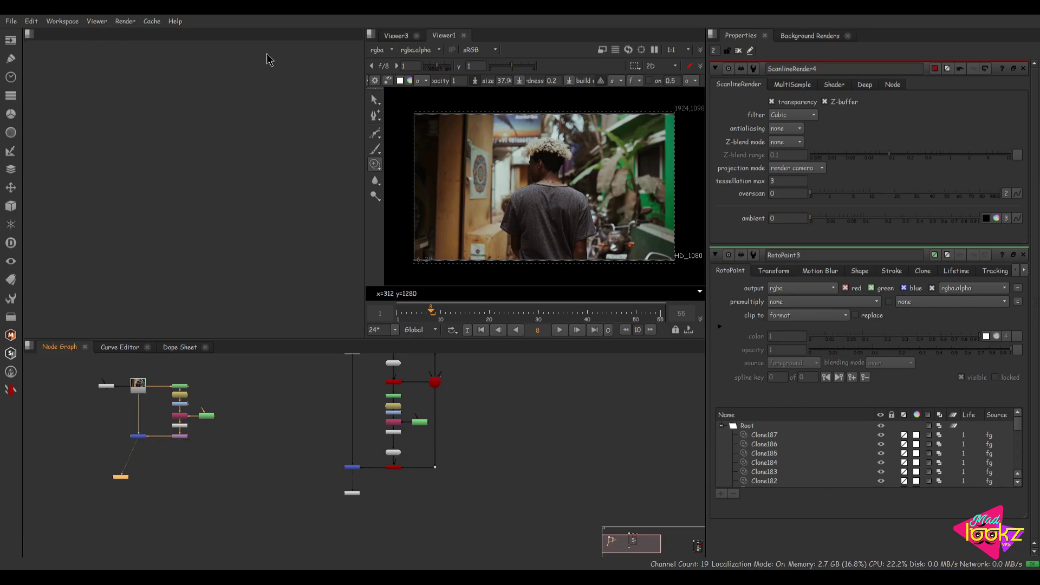
{"action": "left_click_drag", "start_coordinate": [443, 35], "coordinate": [124, 58]}
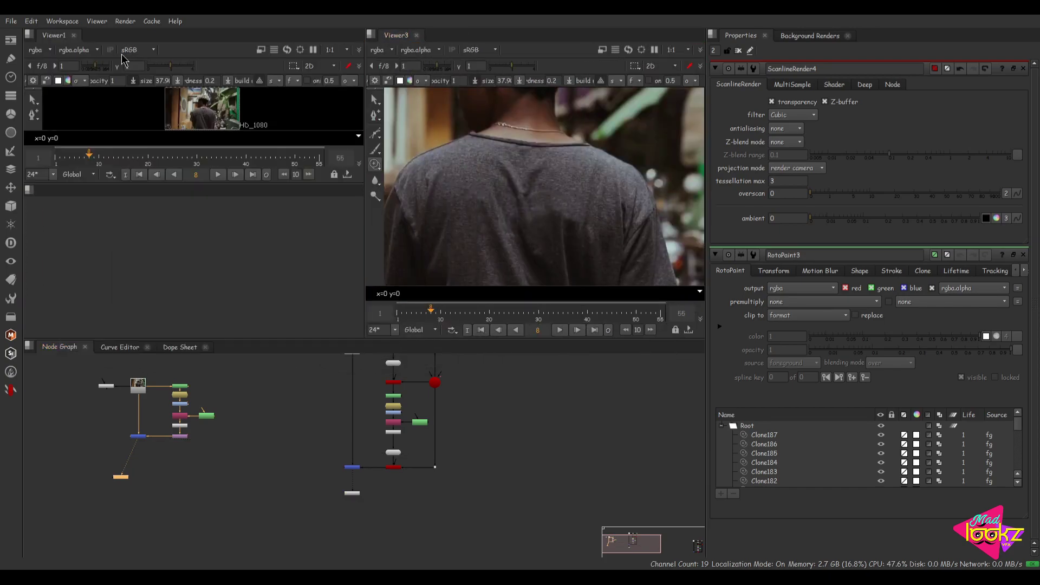
{"action": "left_click", "coordinate": [28, 189]}
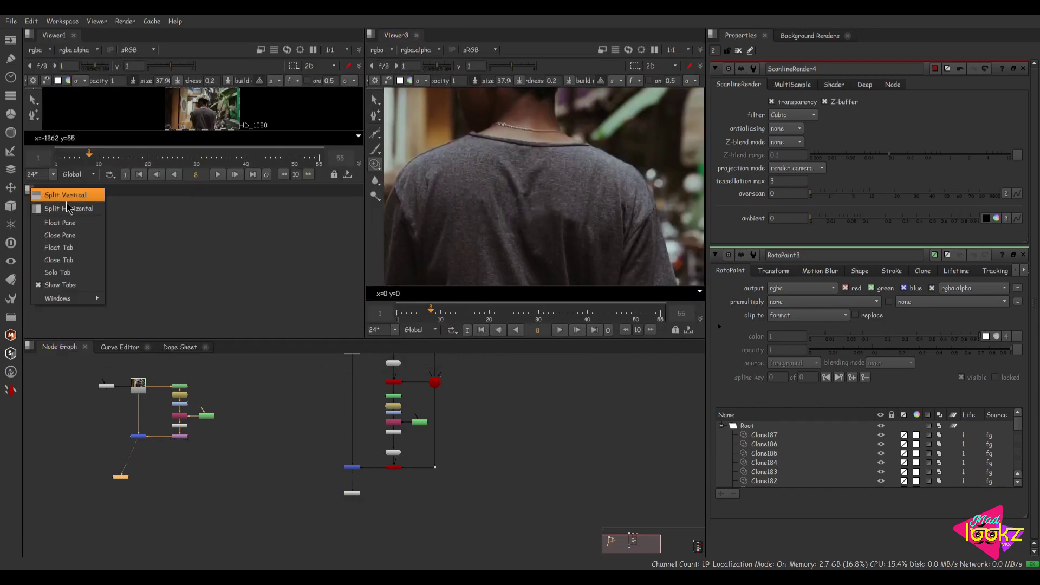
{"action": "left_click", "coordinate": [62, 235]}
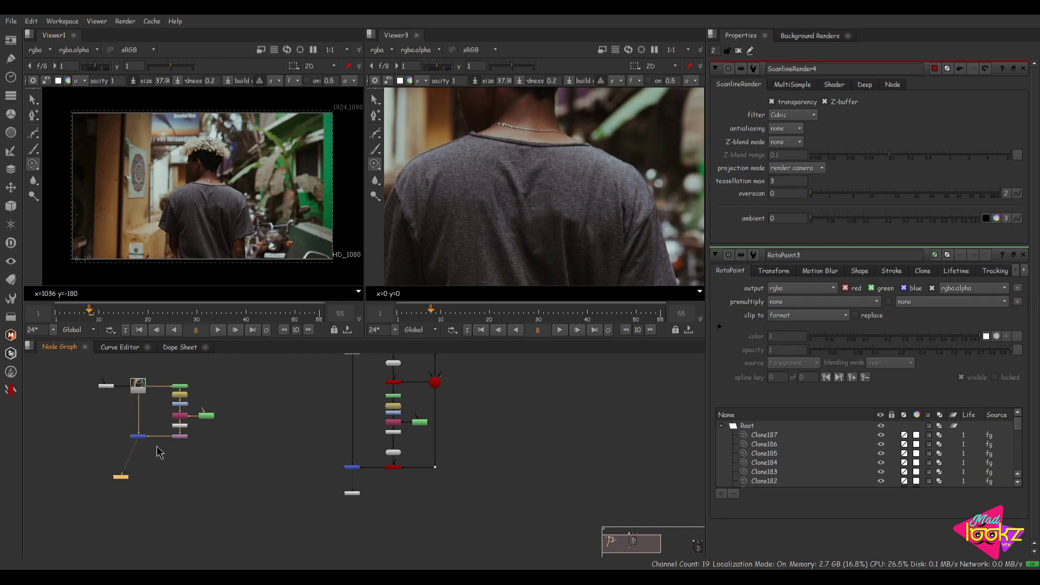
- Frame the shirt closely in both viewers and play the two patched results side by side
{"action": "scroll", "coordinate": [211, 209], "scroll_direction": "up", "scroll_amount": 6}
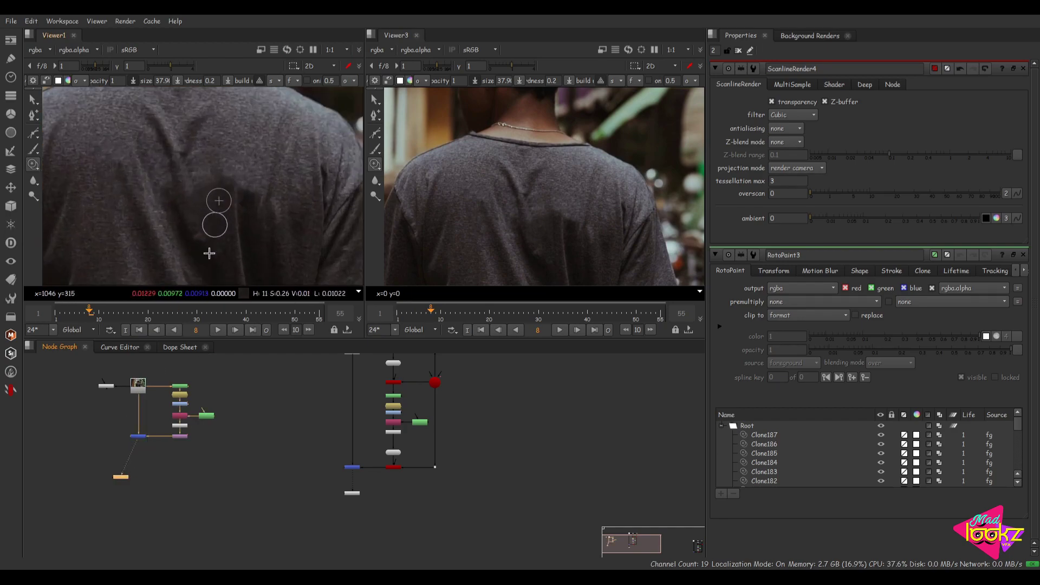
{"action": "scroll", "coordinate": [233, 216], "scroll_direction": "down", "scroll_amount": 2}
{"action": "scroll", "coordinate": [555, 187], "scroll_direction": "up", "scroll_amount": 3}
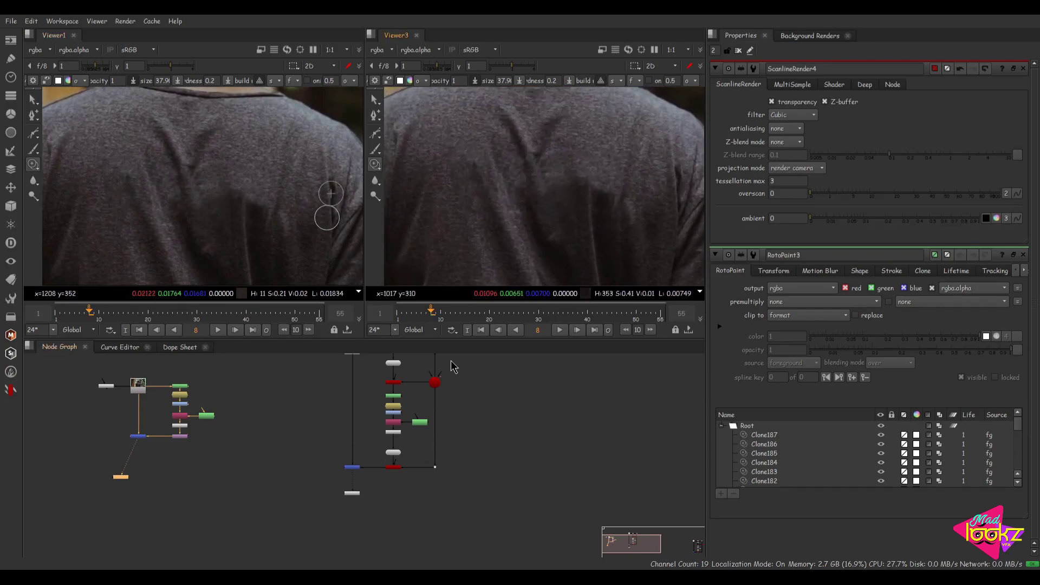
{"action": "left_click", "coordinate": [352, 493]}
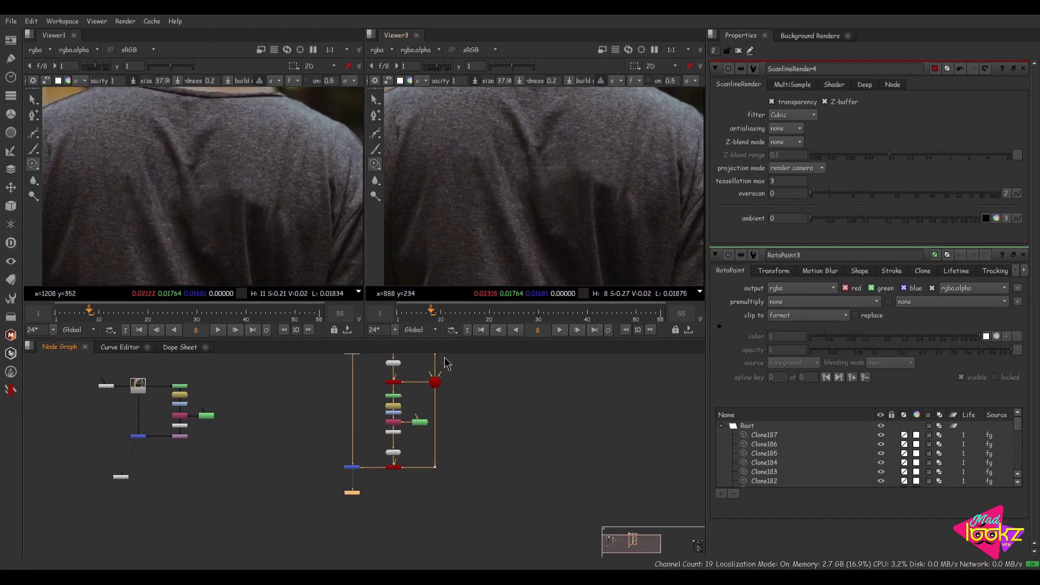
{"action": "left_click", "coordinate": [558, 331]}
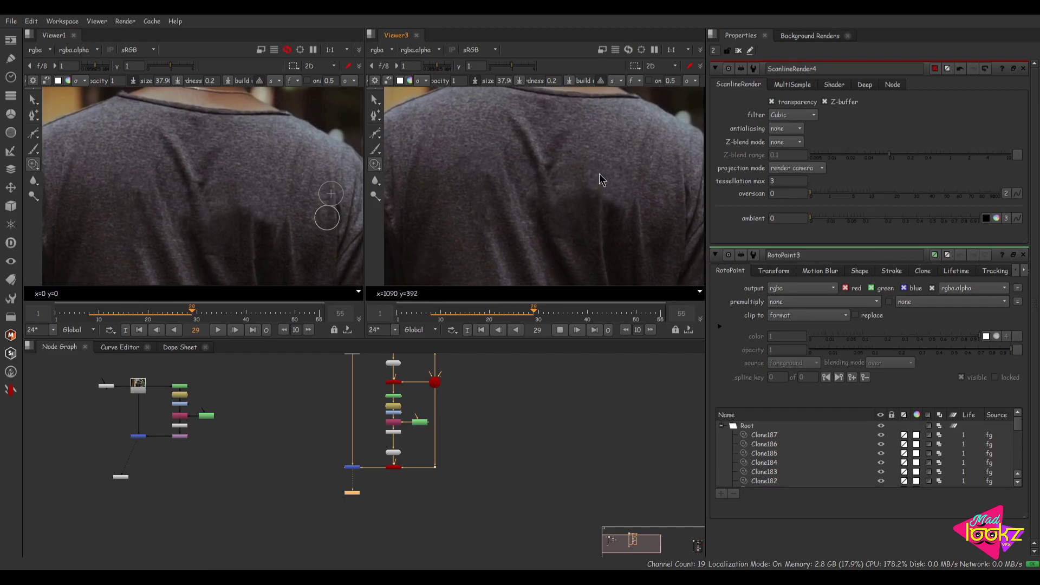
- Set the display gamma to 1.8 in both Viewer1 and Viewer3
{"action": "left_click", "coordinate": [178, 65]}
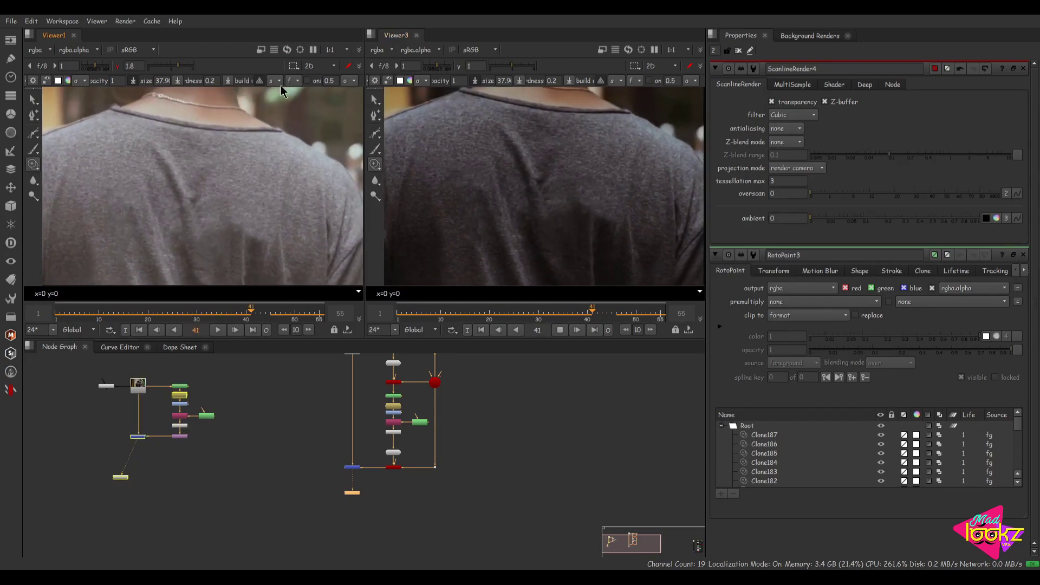
{"action": "left_click", "coordinate": [559, 330]}
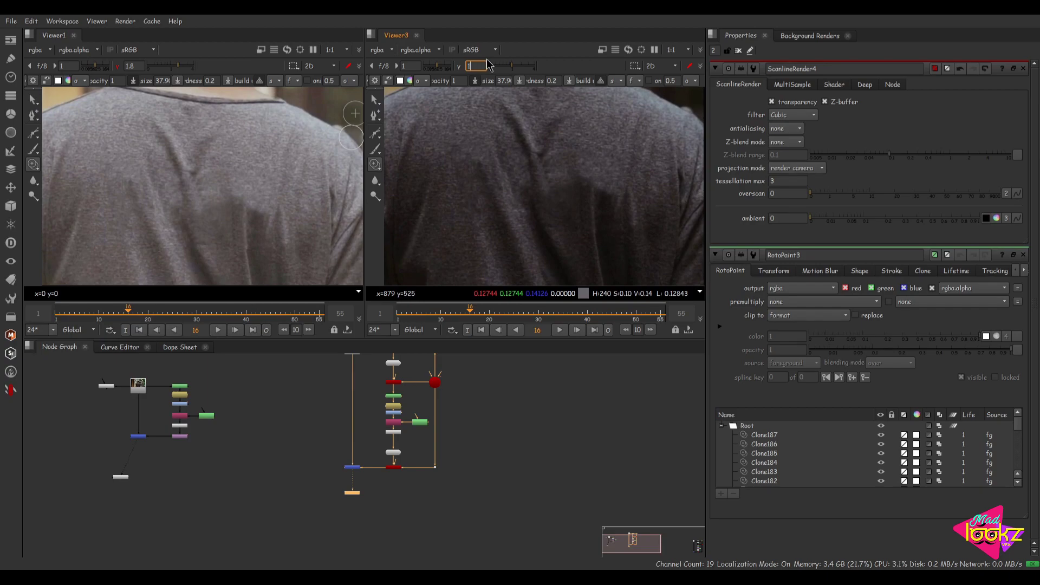
{"action": "key", "text": "Return"}
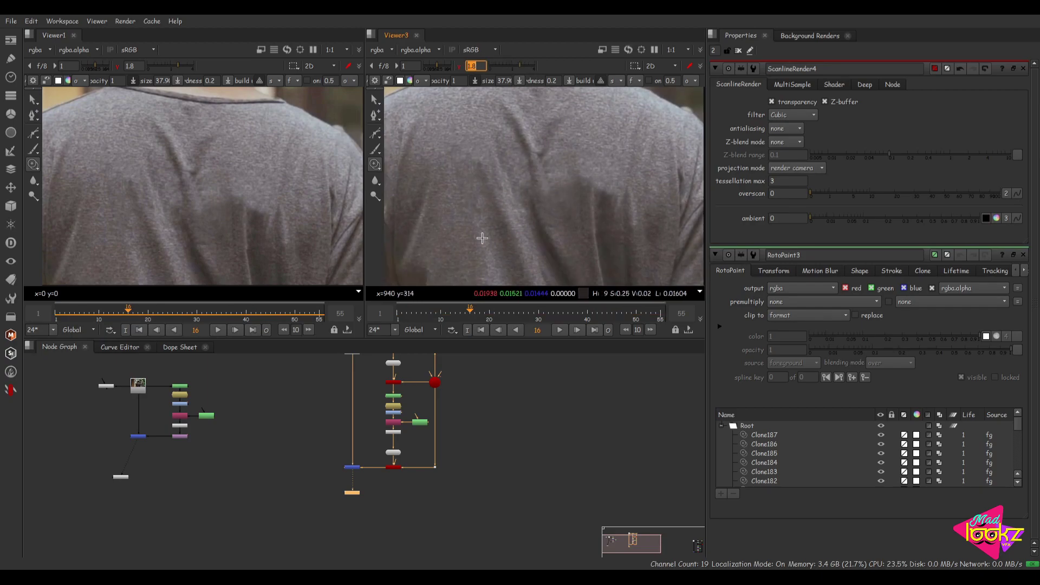
- Play and scrub both brightened viewers to compare the two shirt patches, and review the projection branch's nodes
{"action": "left_click", "coordinate": [562, 330]}
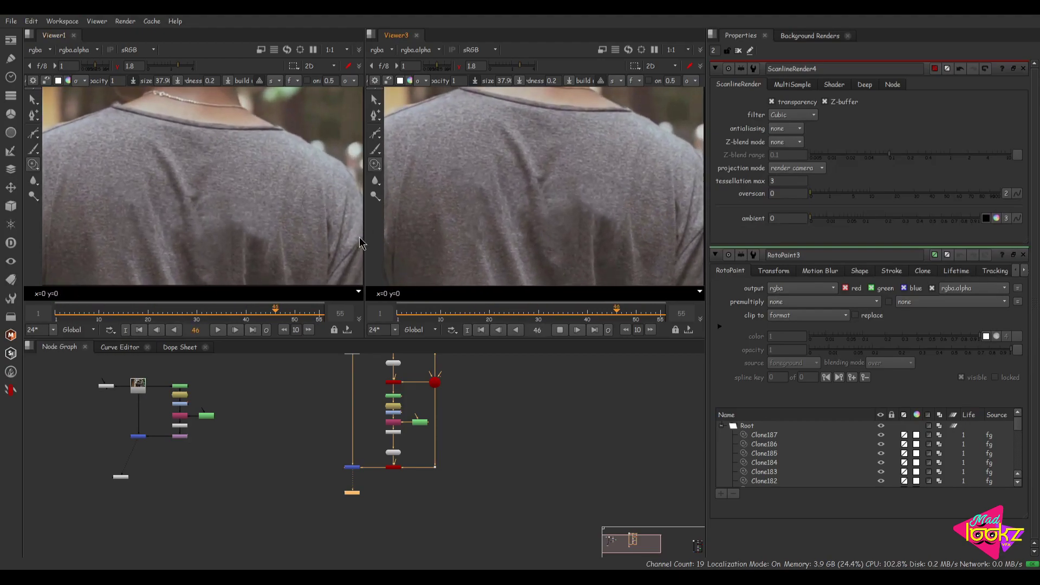
{"action": "left_click", "coordinate": [561, 330]}
{"action": "left_click_drag", "start_coordinate": [436, 316], "coordinate": [600, 316]}
{"action": "left_click_drag", "start_coordinate": [519, 316], "coordinate": [493, 313]}
{"action": "mouse_move", "coordinate": [570, 319]}
{"action": "left_mouse_down"}
{"action": "mouse_move", "coordinate": [607, 314]}
{"action": "mouse_move", "coordinate": [495, 322]}
{"action": "mouse_move", "coordinate": [642, 326]}
{"action": "mouse_move", "coordinate": [445, 320]}
{"action": "mouse_move", "coordinate": [553, 317]}
{"action": "left_mouse_up"}
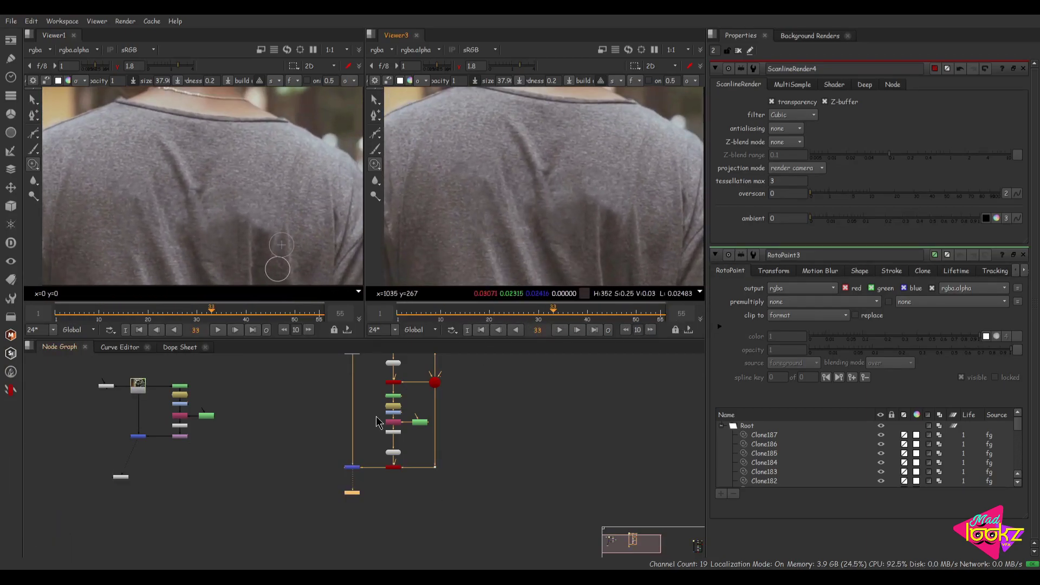
{"action": "scroll", "coordinate": [437, 464], "scroll_direction": "up", "scroll_amount": 4}
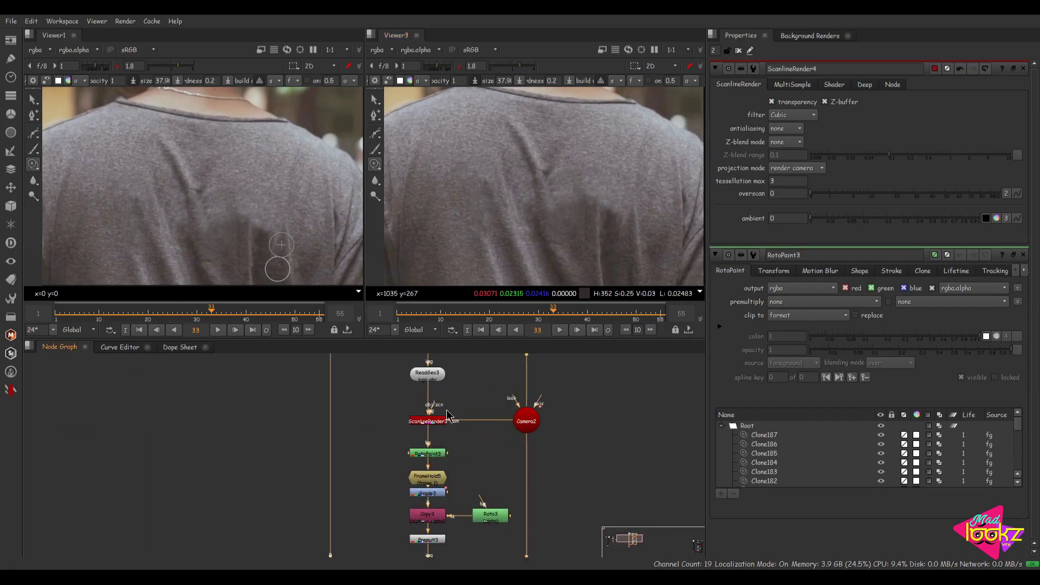
{"action": "middle_click_drag", "start_coordinate": [448, 544], "coordinate": [454, 412]}
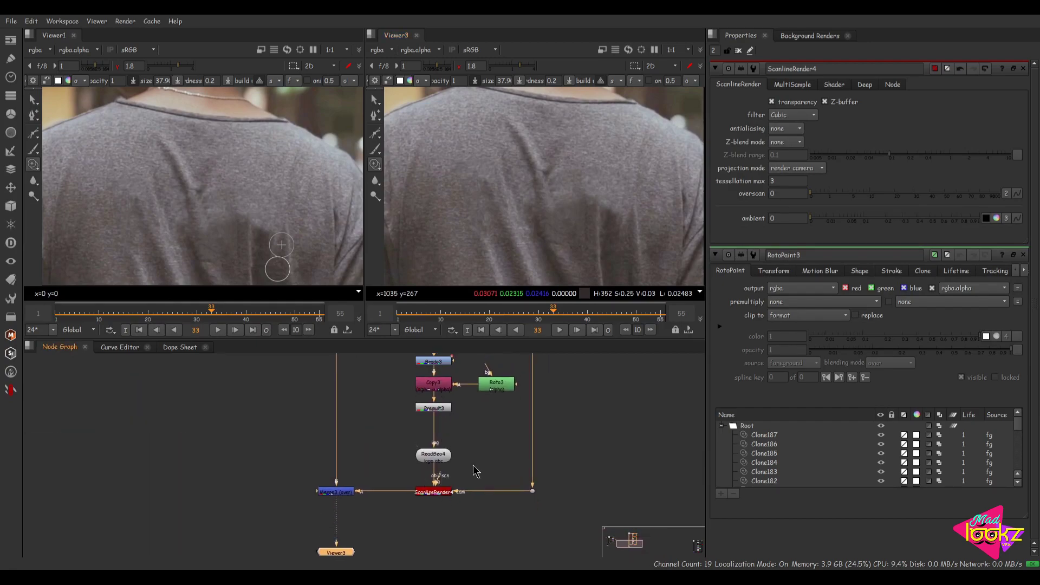